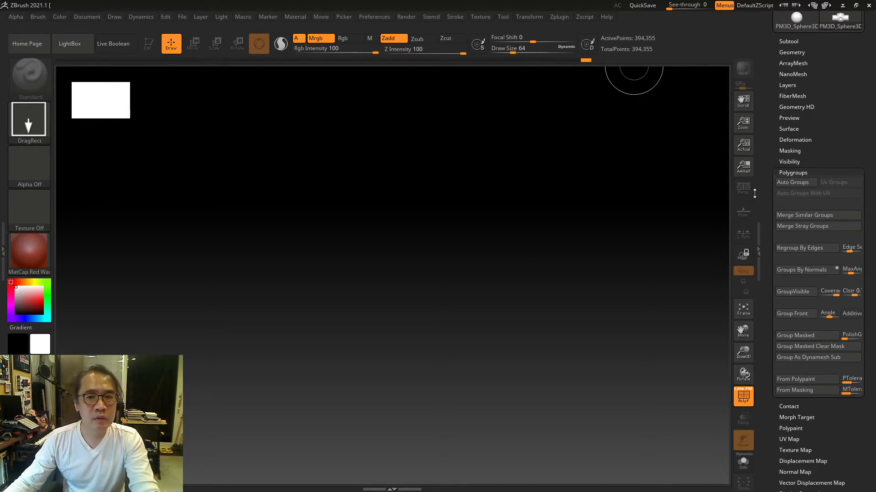
- Draw a Sphere3D primitive at the centre of the canvas and enter Edit mode
left_click_drag(857, 111, 854, 246)
left_click(797, 137)
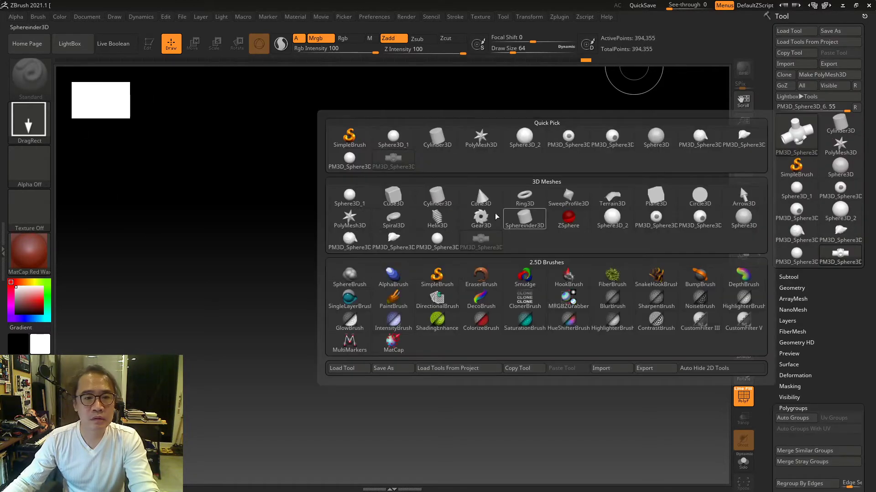
left_click(349, 196)
left_click_drag(399, 264, 454, 387)
left_click(150, 48)
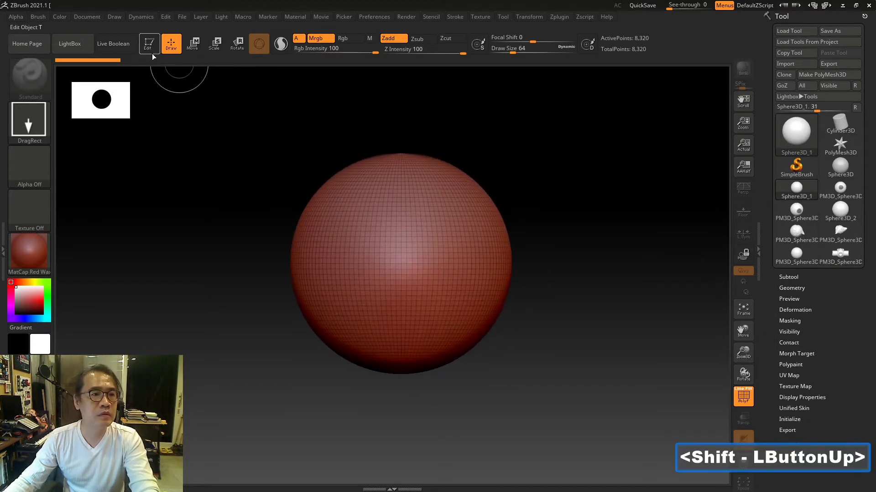
left_click(149, 45)
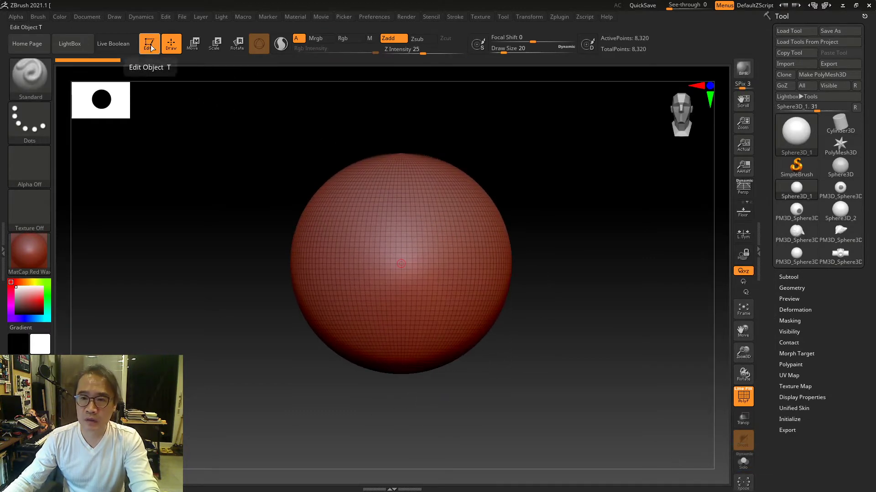
- Convert the sphere to a PolyMesh3D and divide its geometry twice, up to subdivision level 3
left_click(841, 75)
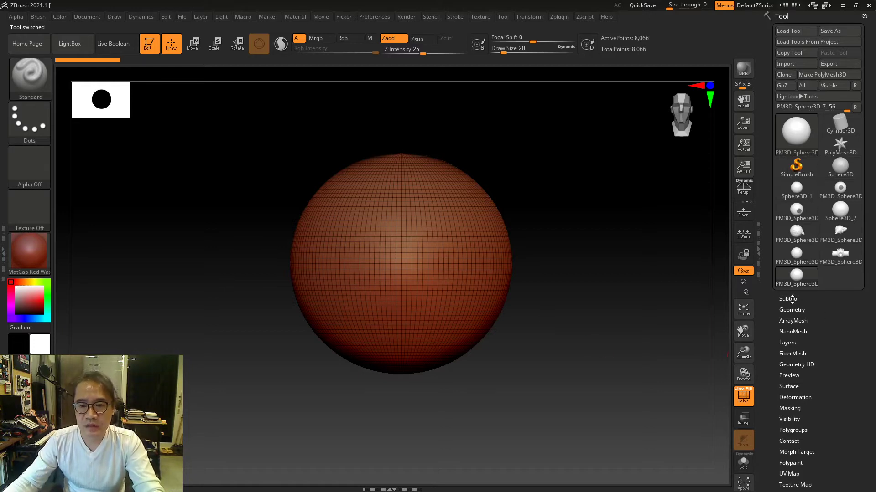
left_click(792, 300)
left_click(792, 300)
left_click_drag(865, 342, 862, 294)
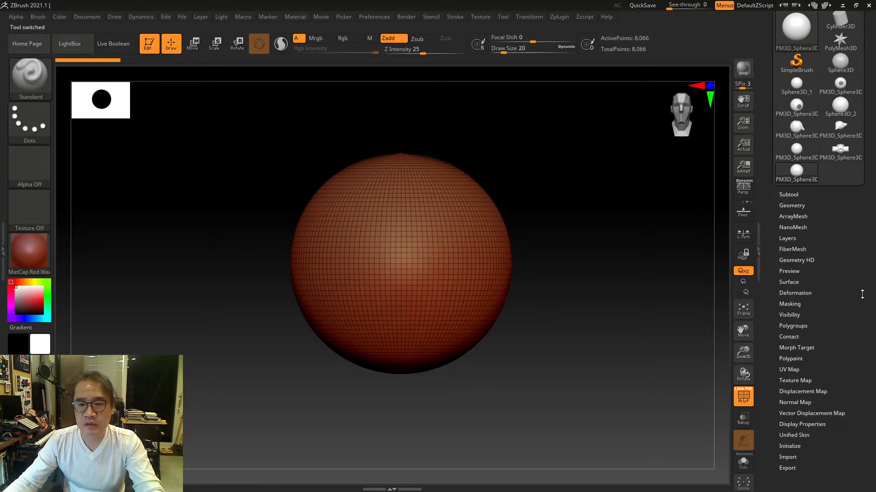
left_click(792, 205)
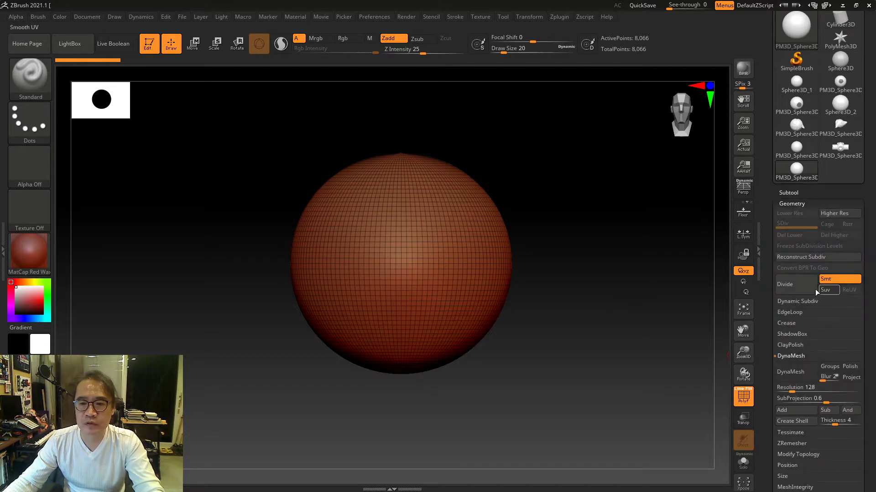
left_click(795, 282)
left_click(794, 283)
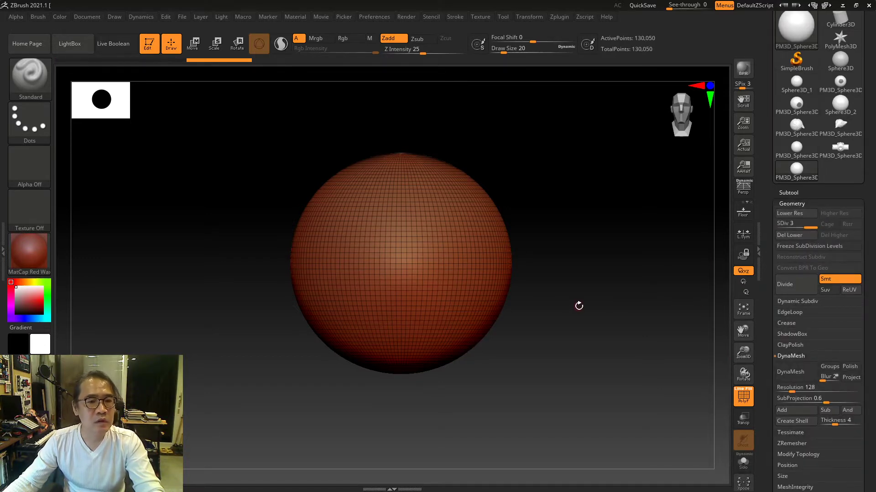
mouse_move(606, 303)
left_mouse_down("shift")
mouse_move(598, 308)
mouse_move(604, 304)
left_mouse_up("shift")
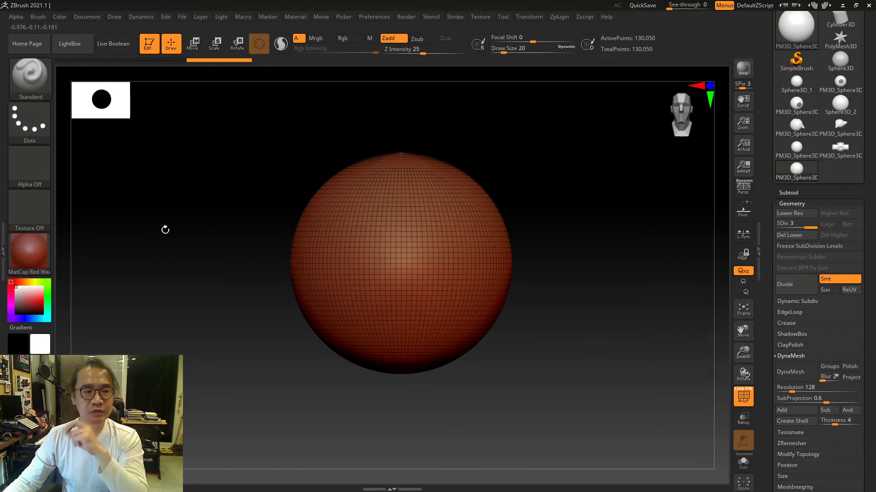
- Browse the sculpting brushes and select ClayBuildup
left_click(29, 78)
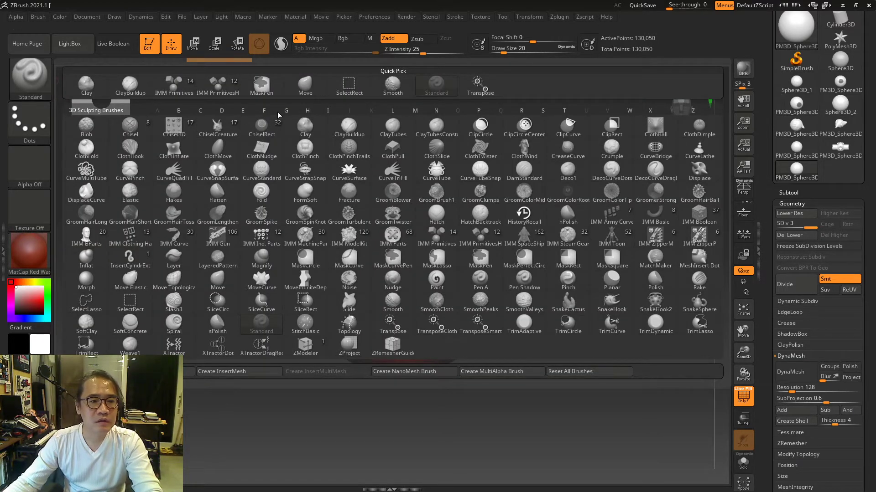
mouse_move(258, 249)
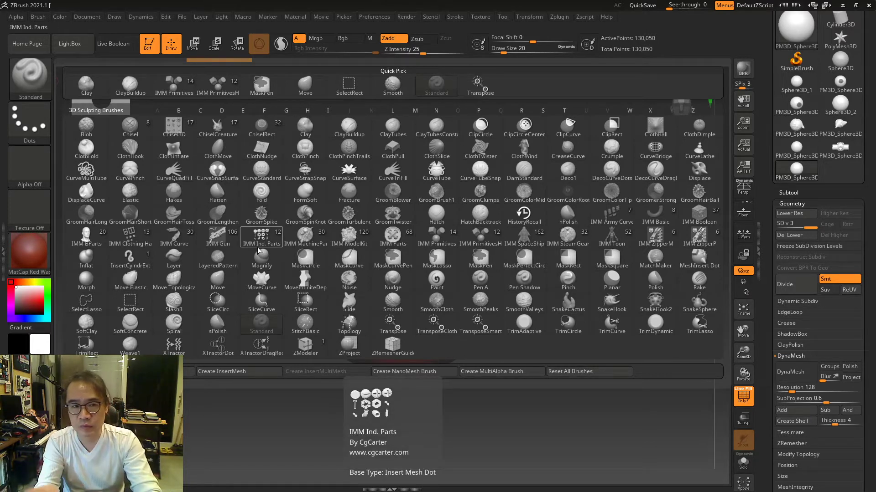
mouse_move(349, 228)
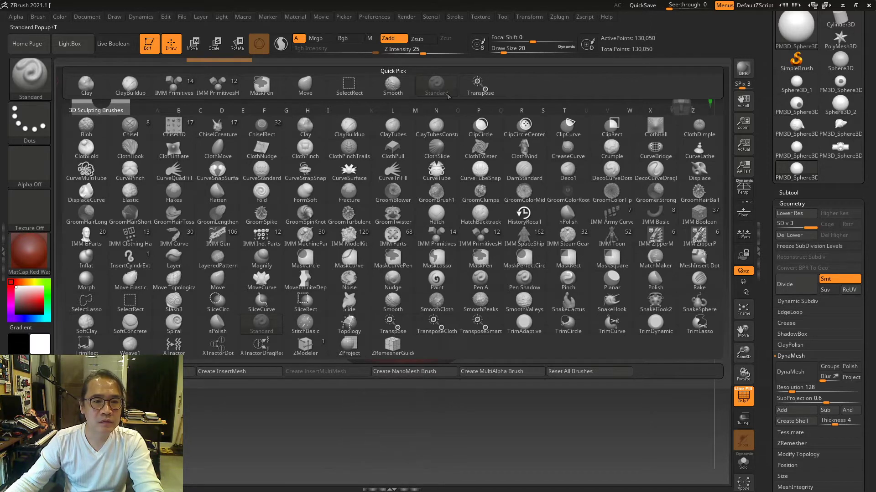
left_click(351, 132)
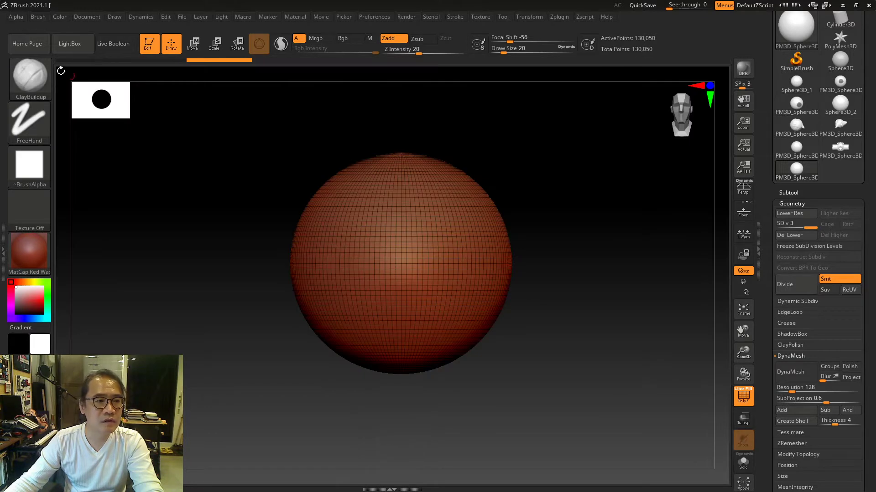
- Filter the brushes by the letter I, select IMM Primitives, and choose its cylinder without edge loops as the insert mesh
left_click(32, 77)
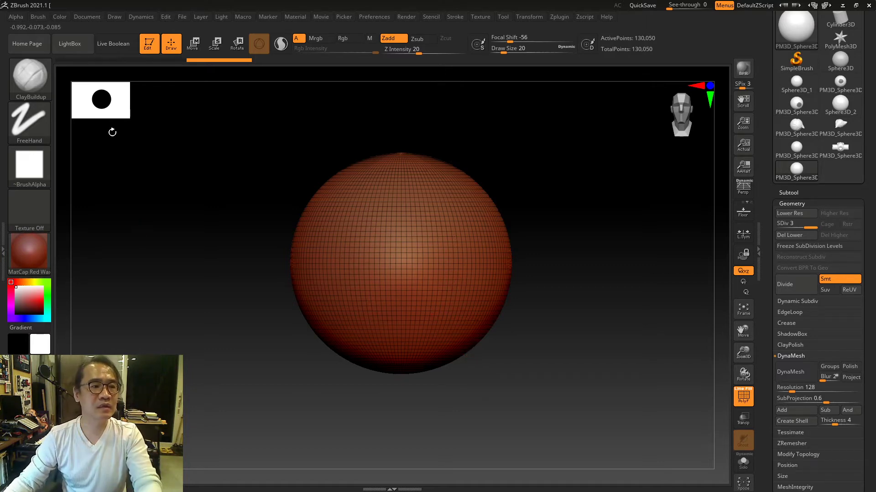
left_click(29, 75)
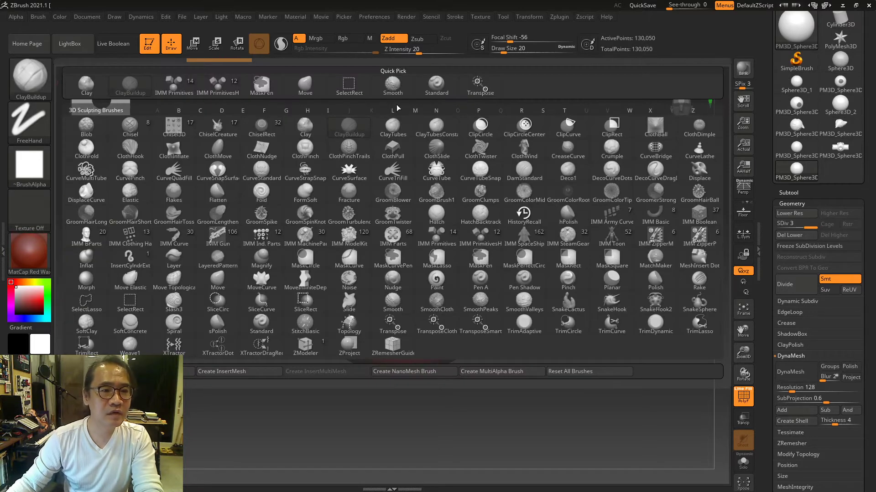
left_click(328, 110)
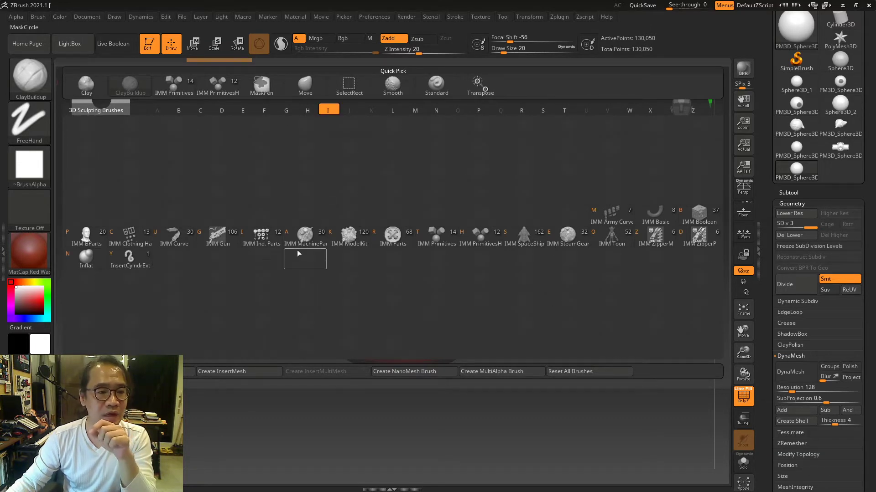
mouse_move(267, 248)
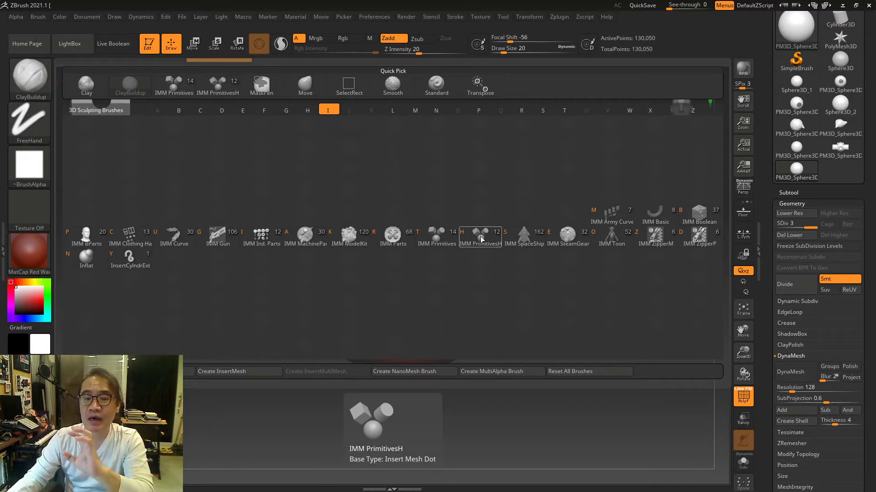
left_click(431, 236)
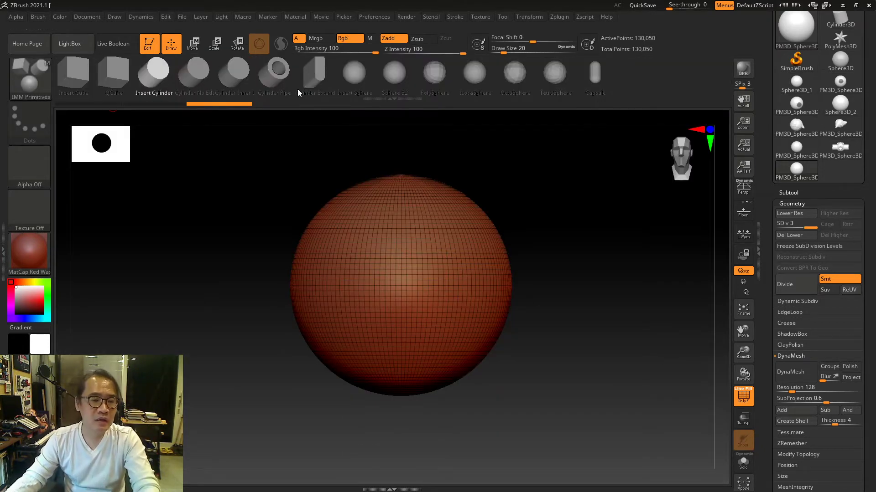
left_click_drag(294, 82, 342, 84)
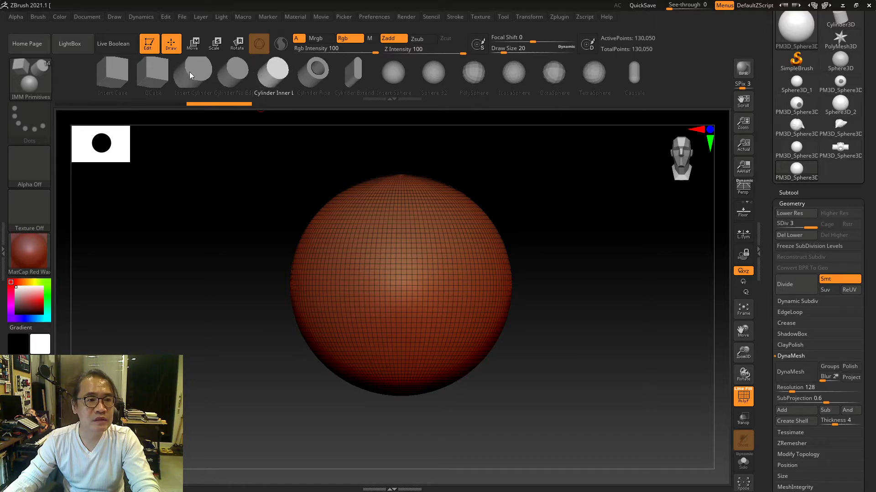
left_click(236, 75)
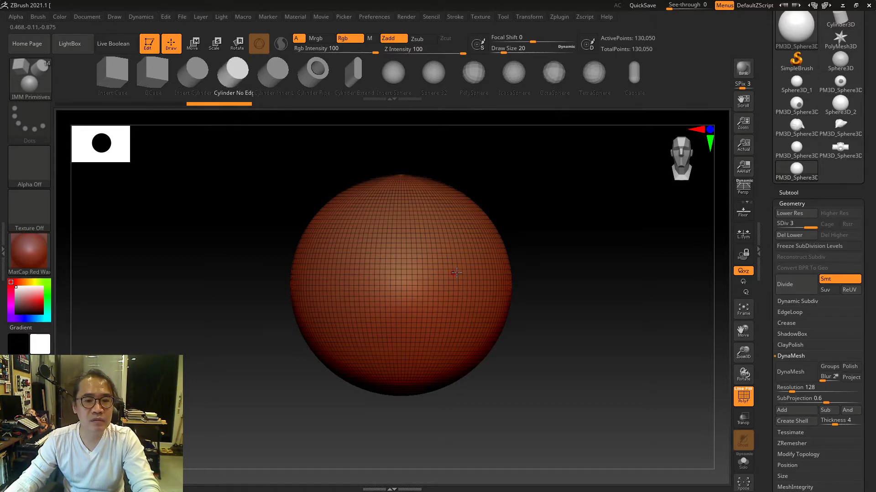
- Enable symmetry across the X axis and set the draw size to 228
key("x")
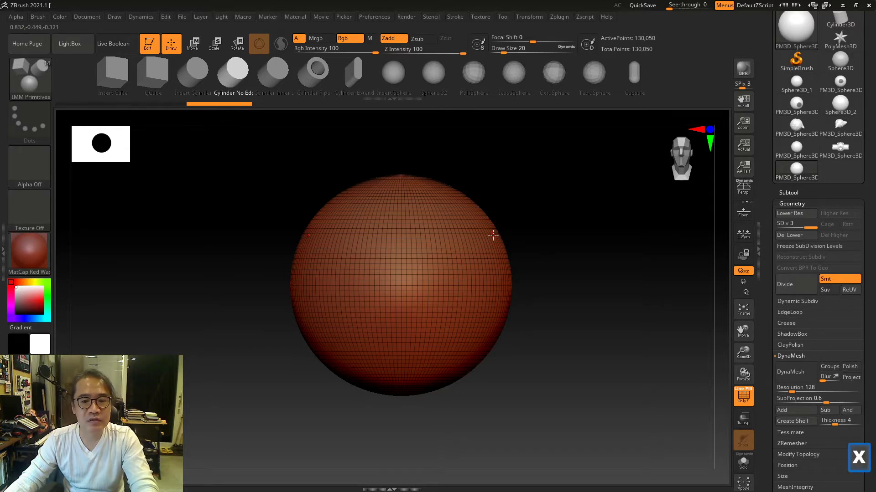
left_click(534, 17)
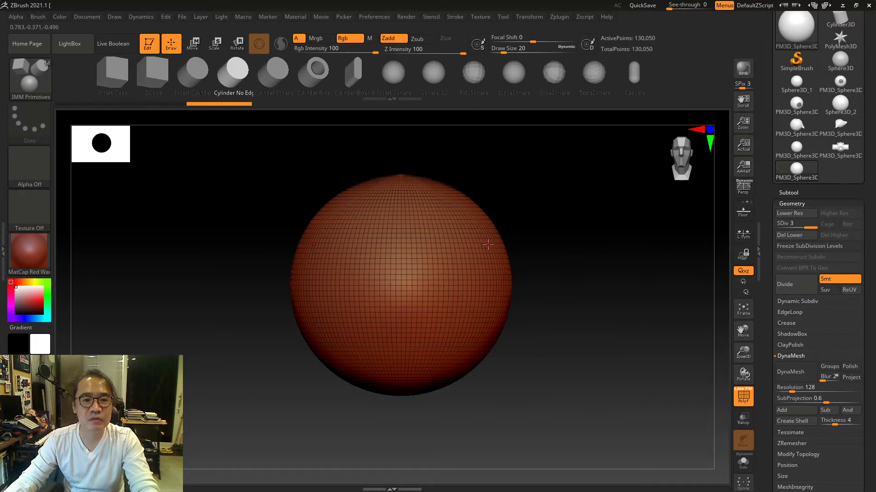
key("s")
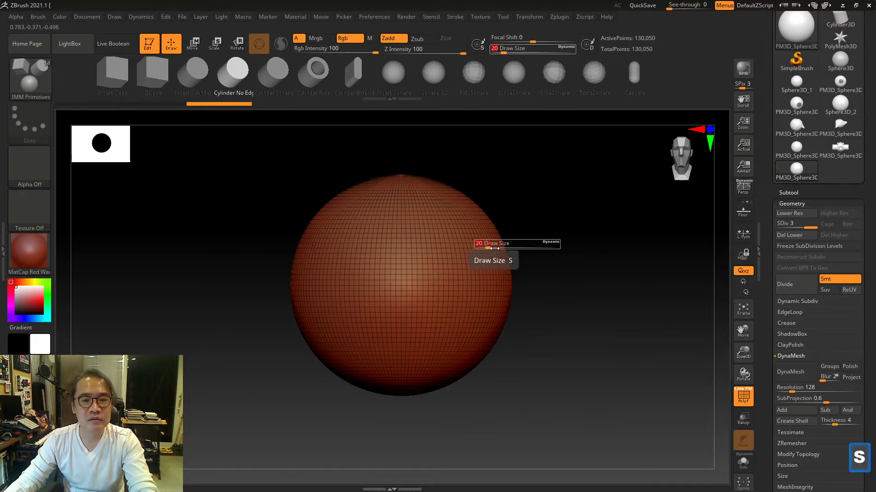
mouse_move(488, 244)
left_mouse_down()
mouse_move(513, 245)
mouse_move(505, 260)
mouse_move(513, 273)
left_mouse_up()
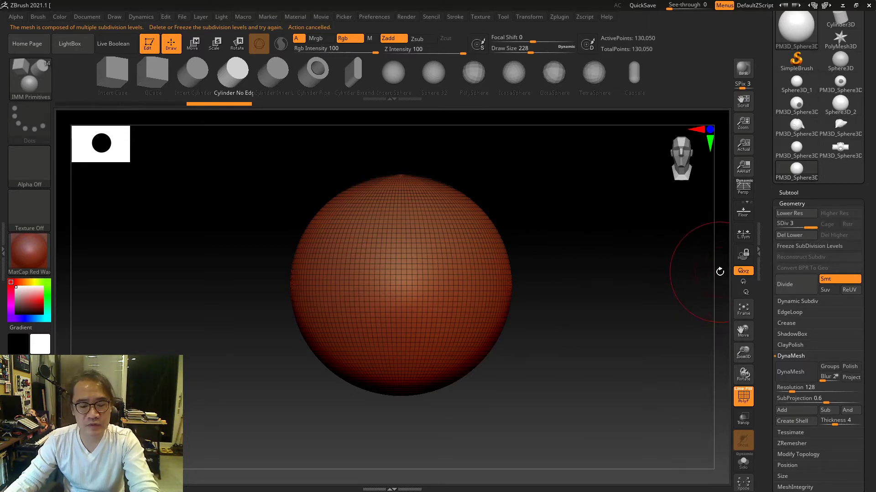
- Delete the sphere's lower subdivision levels and insert a mirrored pair of cylinders projecting from its sides
key("shift+f")
key("shift+f")
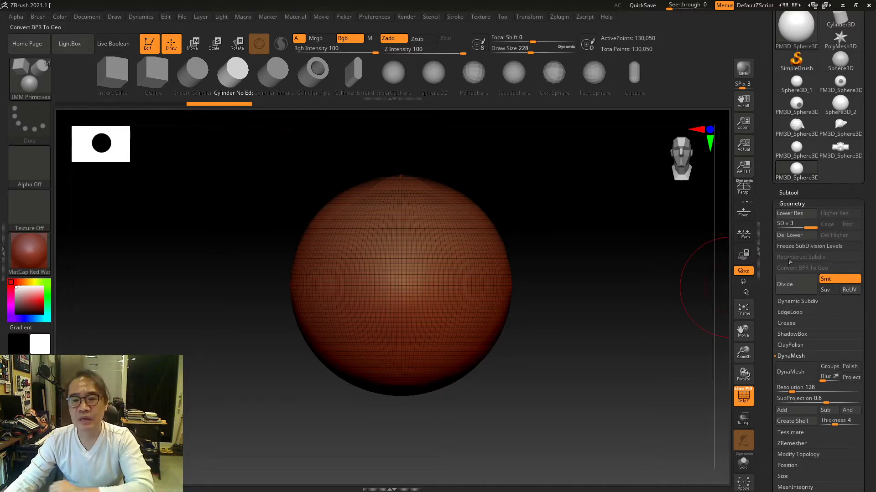
left_click(793, 237)
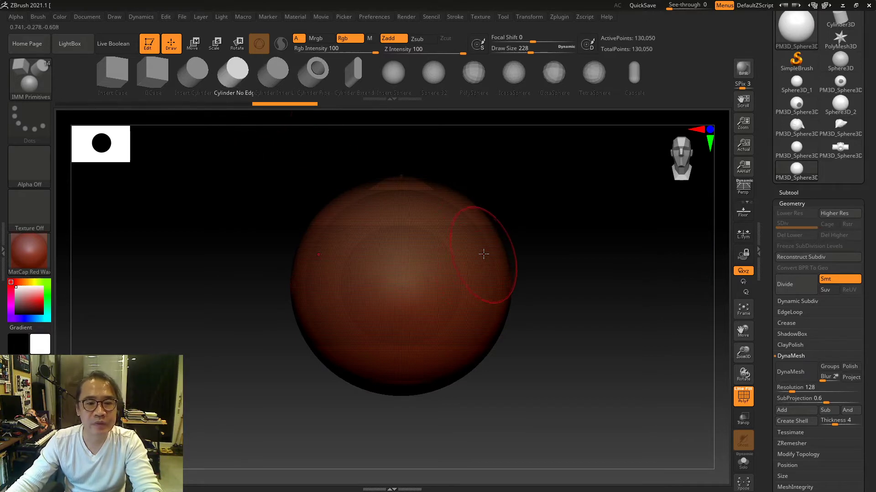
left_click_drag(484, 254, 519, 286)
left_click_drag(555, 357, 569, 383)
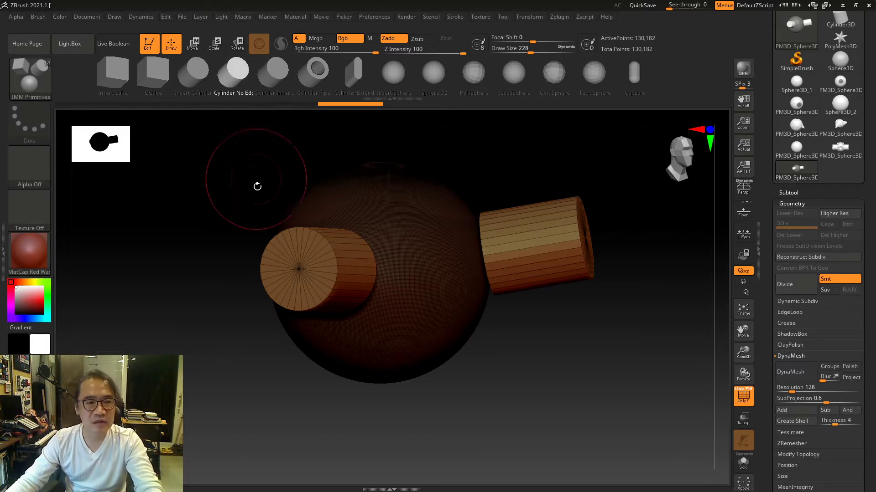
- Activate the transform gizmo on the inserted cylinders, cycle through the Move, Scale and Rotate modes, and end in Move
left_click(192, 43)
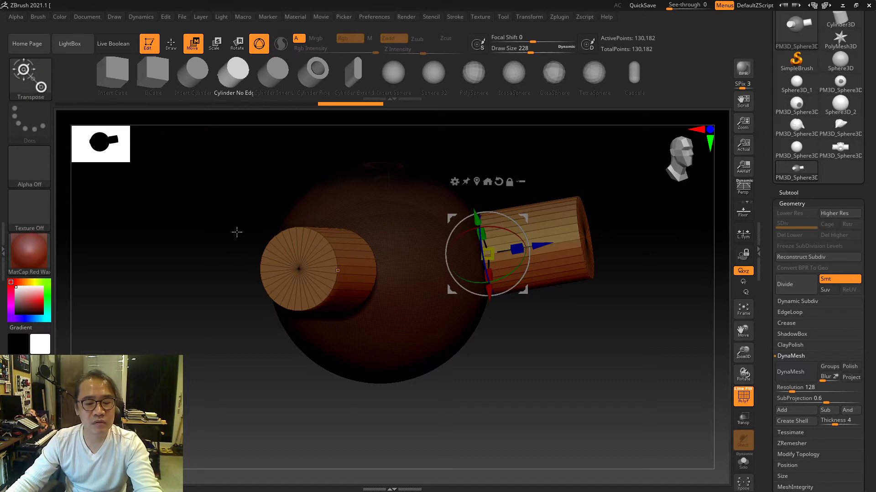
key("w")
key("e")
key("r")
key("w")
key("e")
key("r")
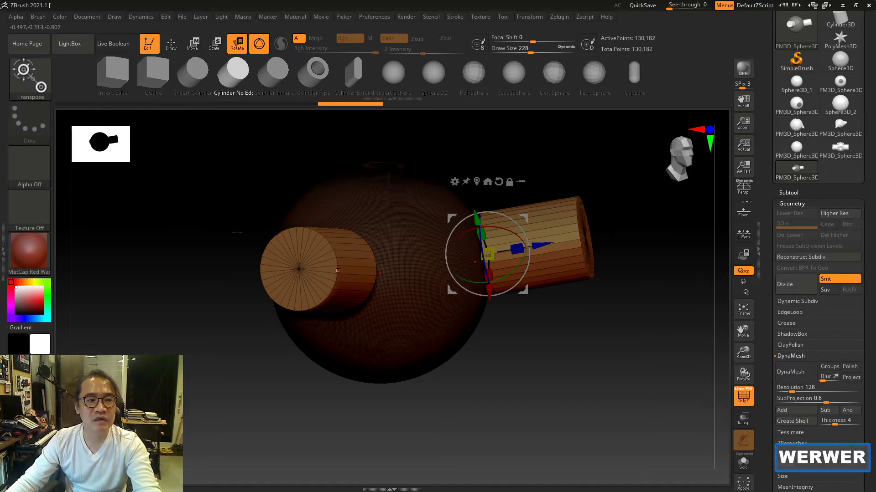
key("r")
key("e")
key("w")
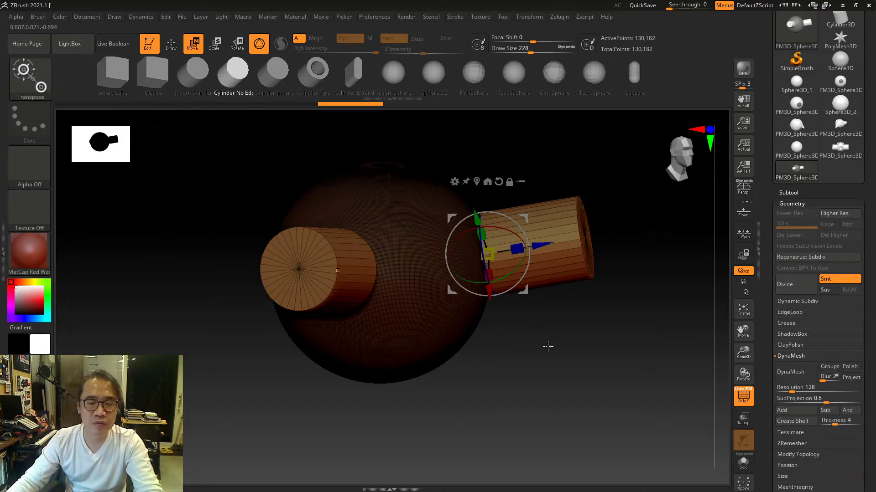
- Move the mirrored cylinders along the gizmo's X axis, then push them inward along Z into the sphere
right_click_drag(549, 347, 540, 318, "ctrl")
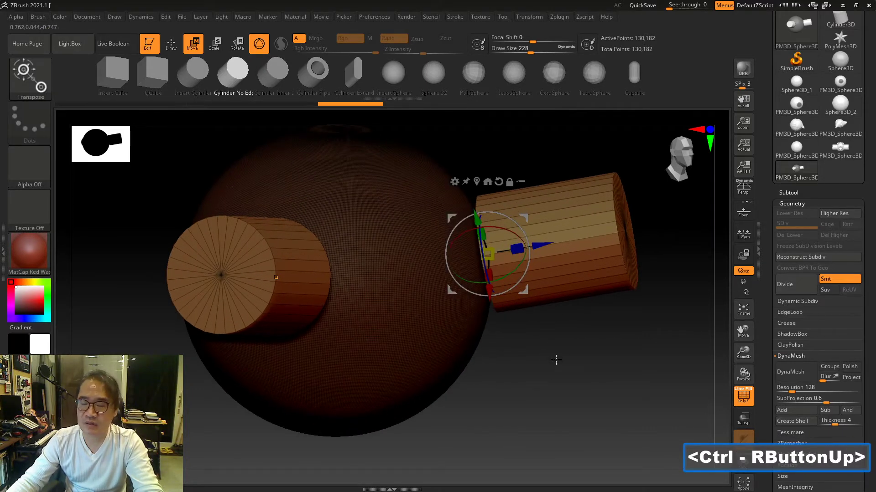
right_click_drag(571, 373, 549, 348, "alt")
left_click_drag(545, 351, 508, 405, "alt")
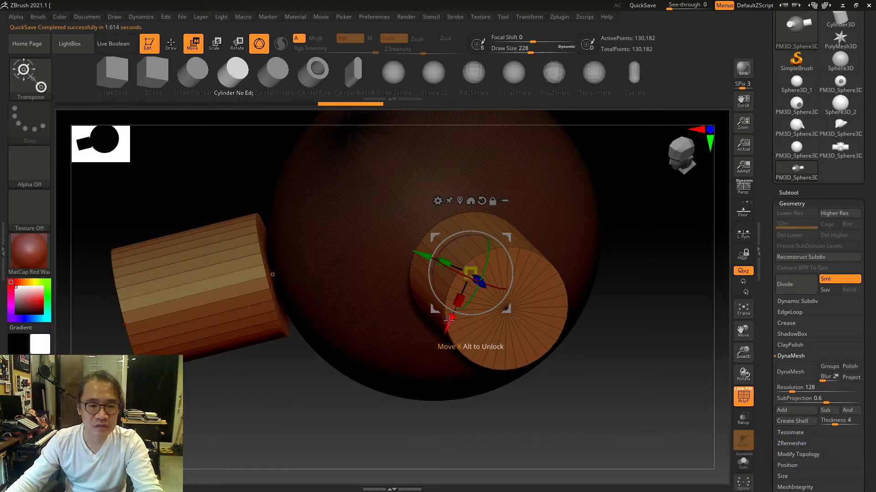
left_click_drag(449, 322, 475, 263)
left_click_drag(549, 385, 588, 381)
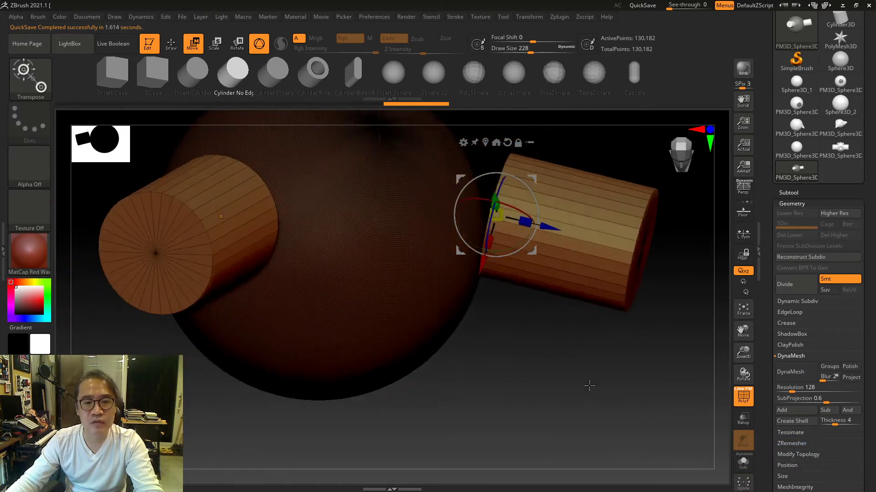
left_click_drag(547, 229, 492, 213)
left_click_drag(461, 322, 529, 342)
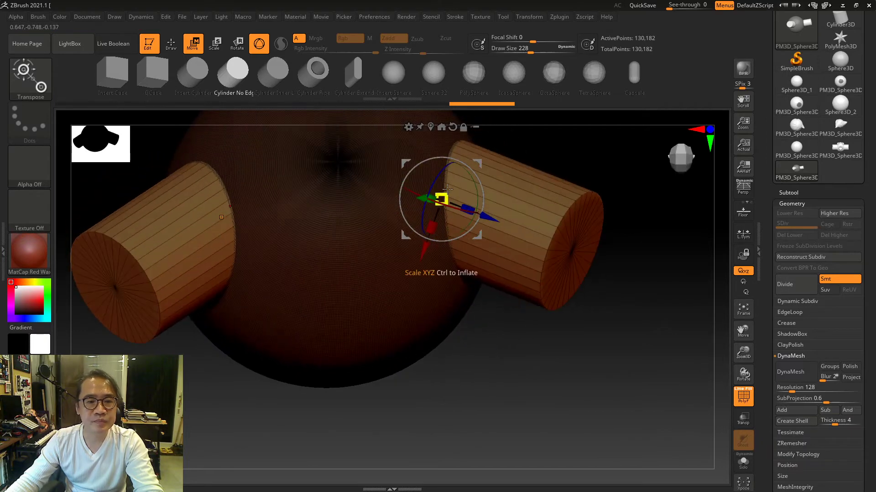
- Rotate the mirrored cylinders about the gizmo's Y axis to change their tilt and shift them along X
left_click_drag(435, 184, 475, 250)
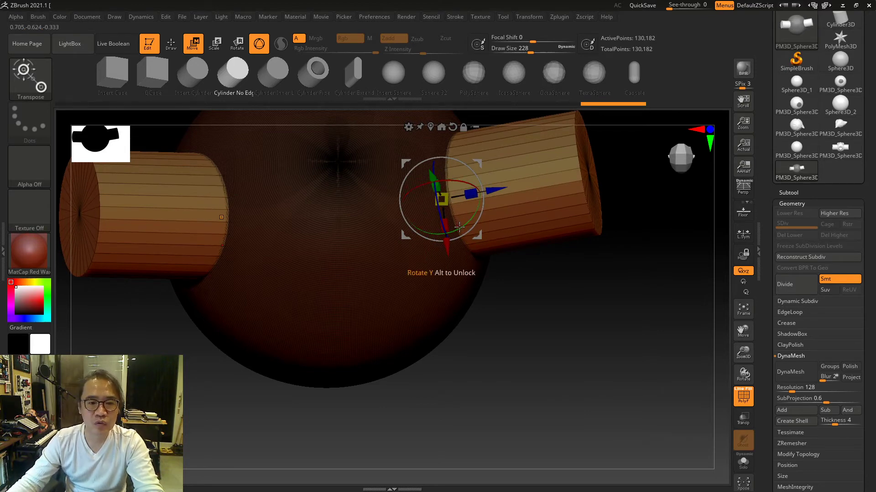
left_click_drag(459, 227, 439, 167)
left_click_drag(453, 218, 456, 237)
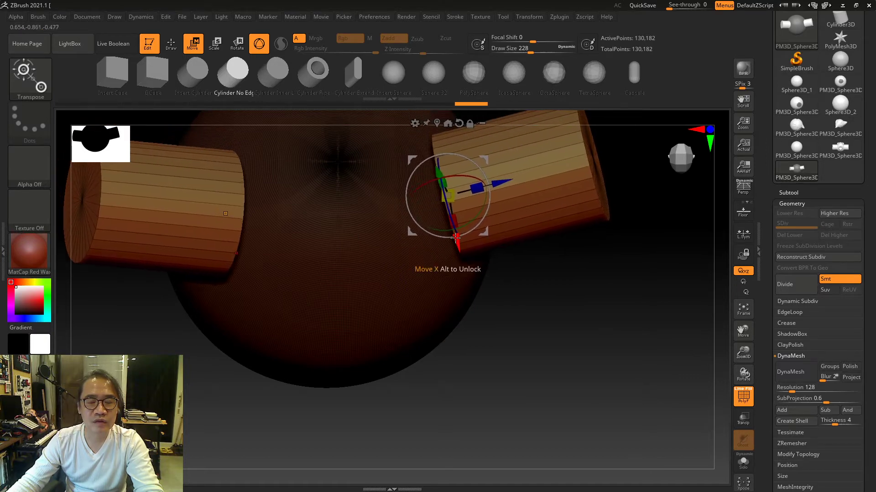
- Push the mirrored cylinders farther into the sphere along the gizmo's Z axis and rotate them about Y until they are level
left_click_drag(496, 183, 468, 192)
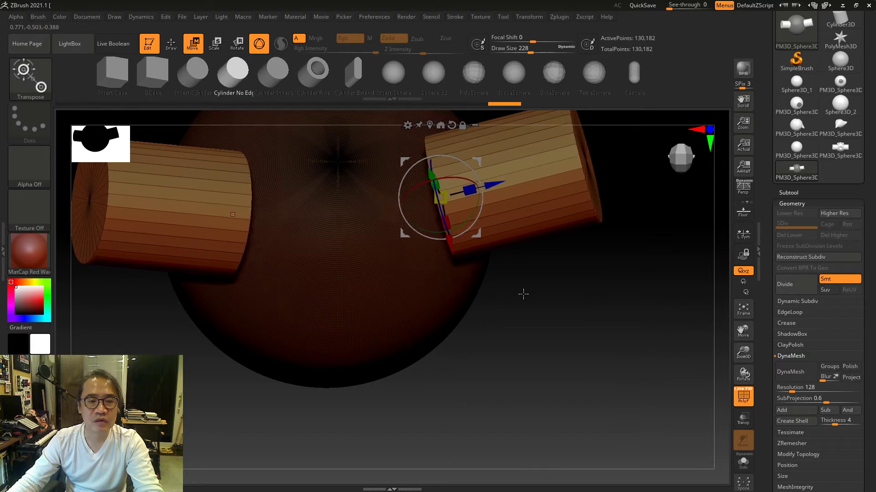
left_click_drag(522, 293, 480, 303)
left_click_drag(479, 160, 563, 164)
left_click_drag(357, 348, 450, 313, "shift")
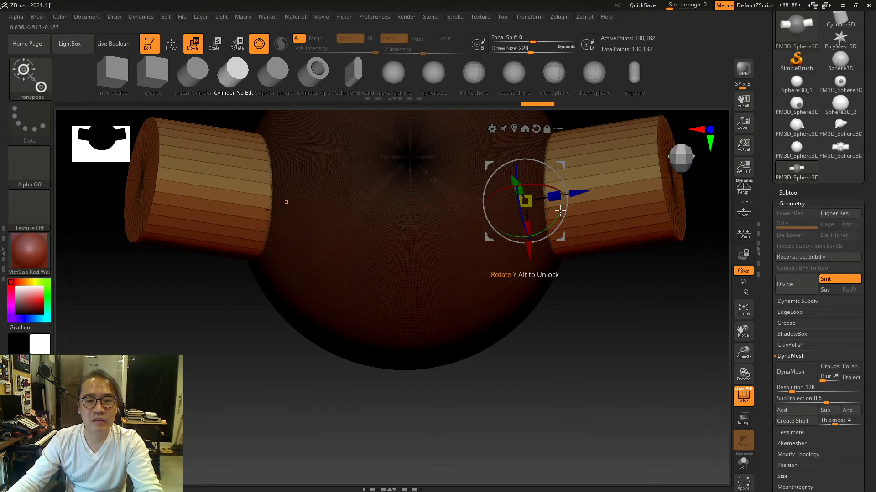
left_click_drag(561, 209, 556, 218)
left_click_drag(554, 349, 576, 346)
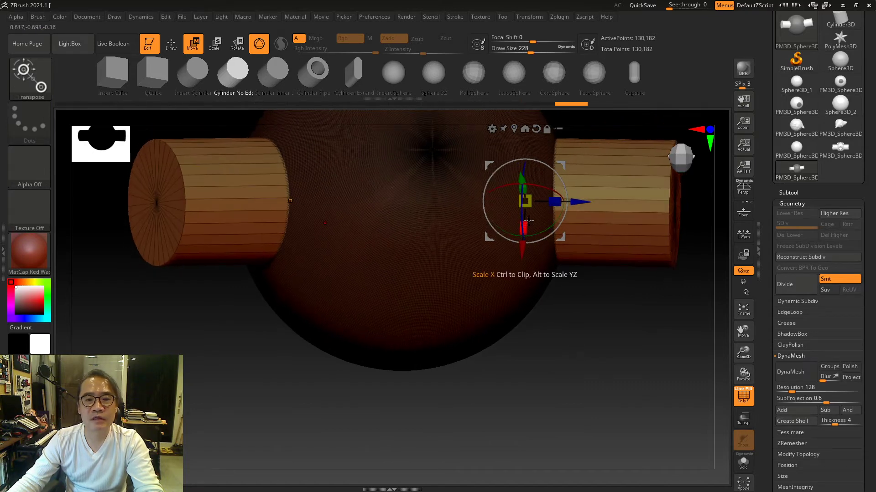
- Try stretching the mirrored cylinders along the gizmo's Z axis and undo the scaling
left_click_drag(556, 204, 567, 204)
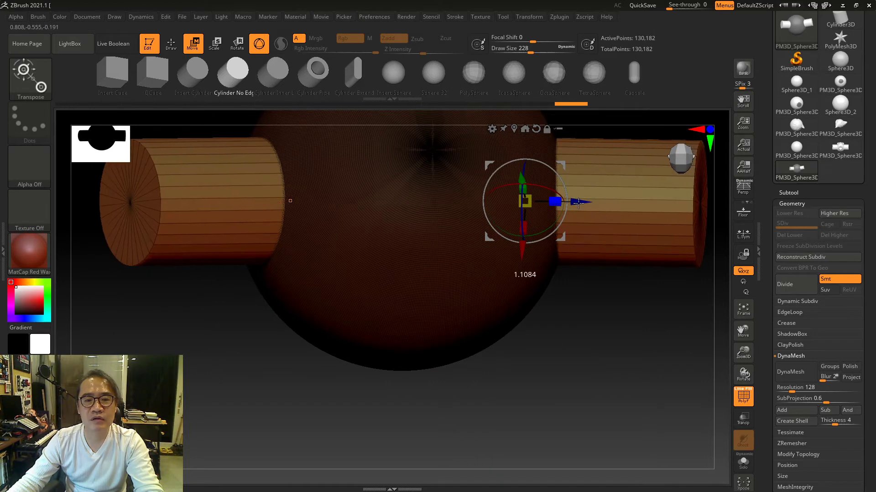
key("ctrl+z")
left_click_drag(587, 296, 548, 271)
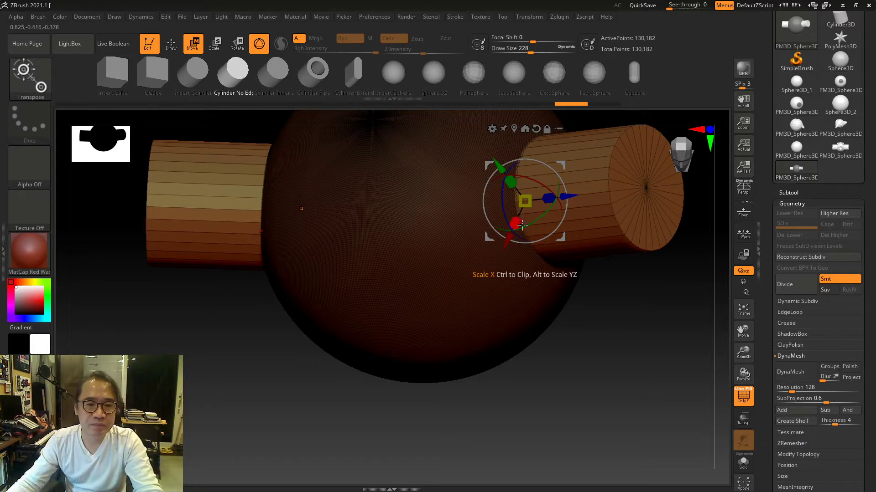
left_click_drag(524, 198, 560, 198)
mouse_move(578, 349)
right_mouse_down("ctrl")
mouse_move(612, 372)
mouse_move(583, 342)
right_mouse_up("ctrl")
left_click_drag(576, 303, 572, 389, "alt")
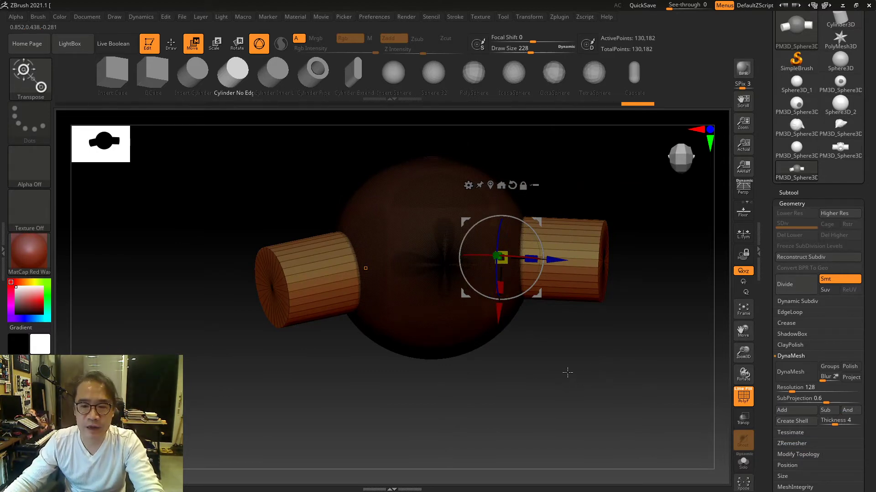
- Return to Draw mode and clear the mask from the sphere
scroll(869, 363, "down", 3)
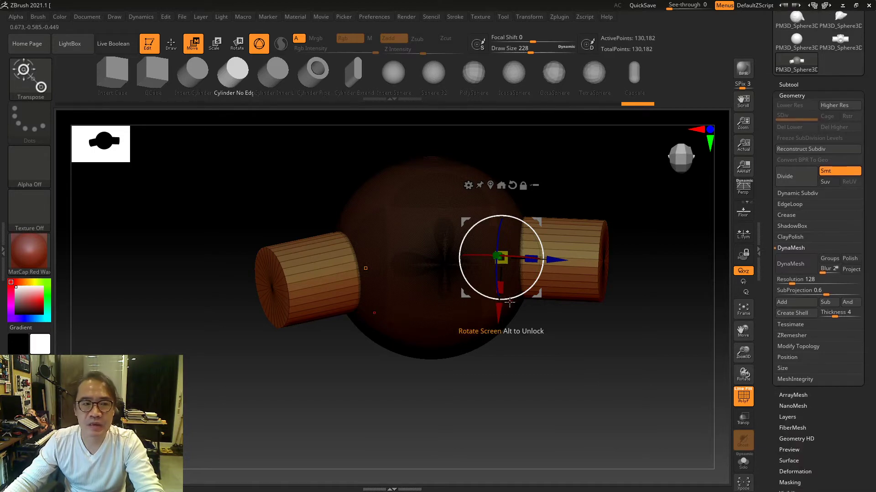
left_click(171, 44)
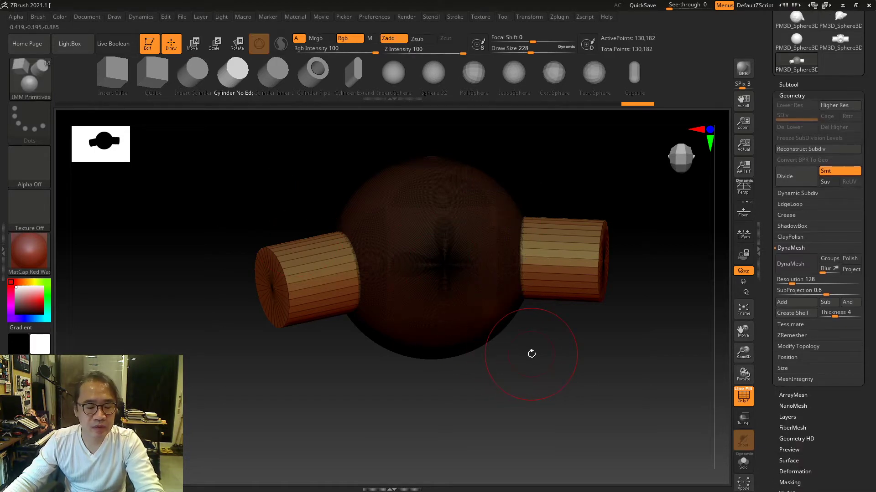
key("ctrl")
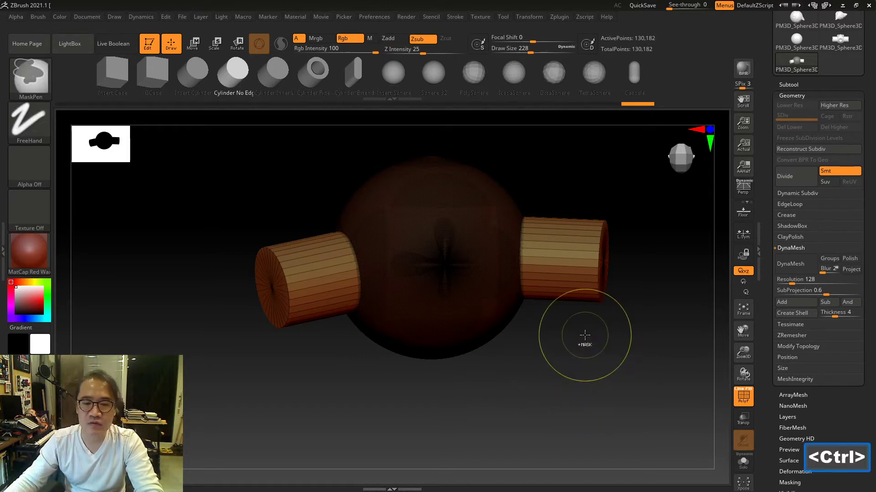
left_click_drag(581, 334, 624, 391, "ctrl")
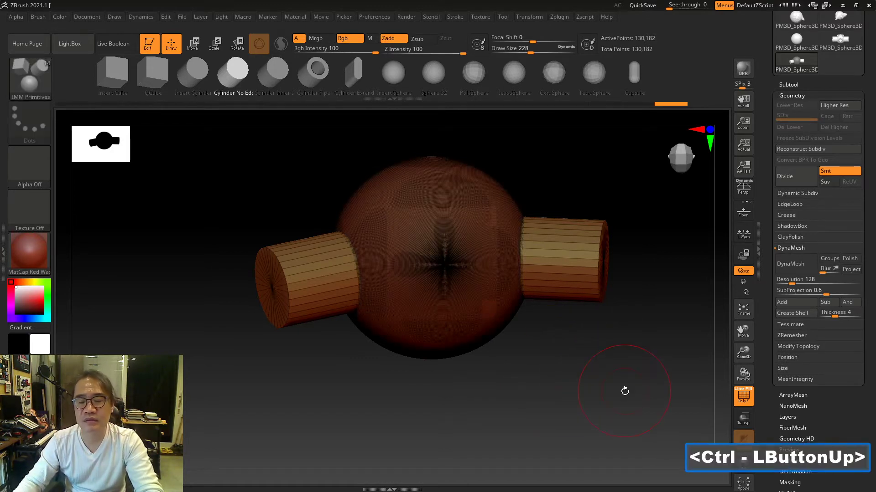
- Fuse the sphere and cylinders with DynaMesh at a resolution of 256 and switch DynaMesh mode off
right_click_drag(617, 385, 628, 390, "ctrl")
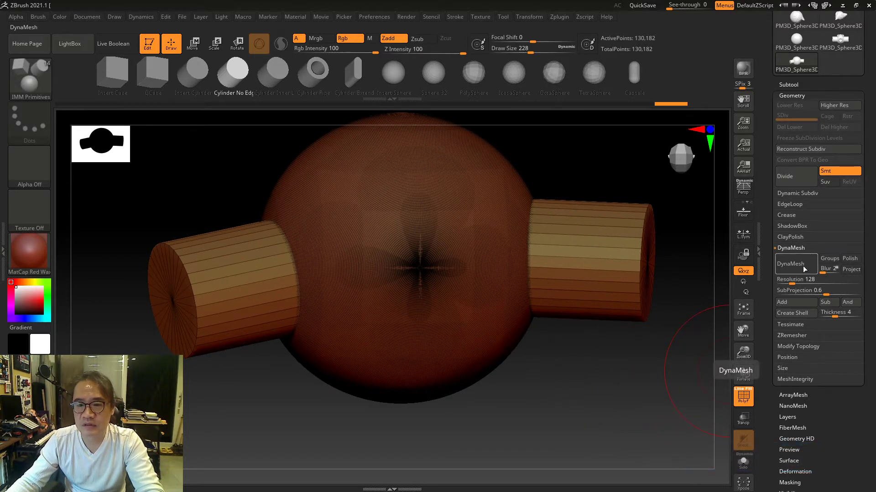
type("256")
key("Return")
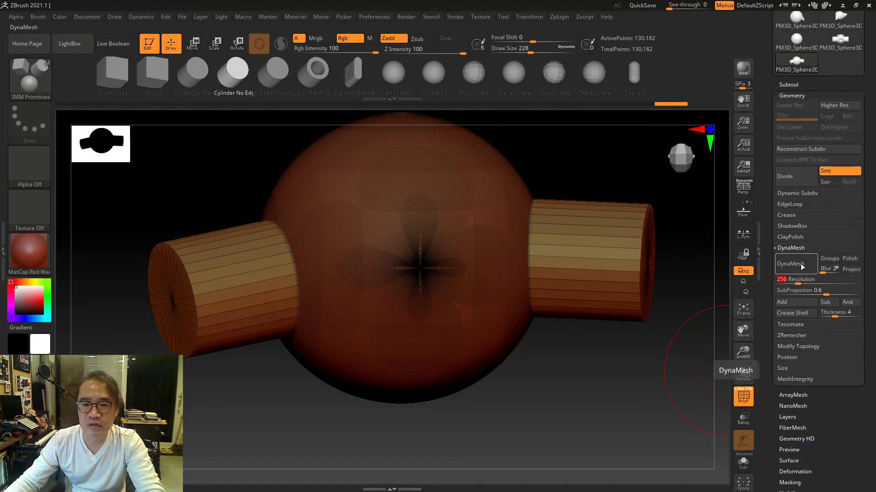
left_click(796, 265)
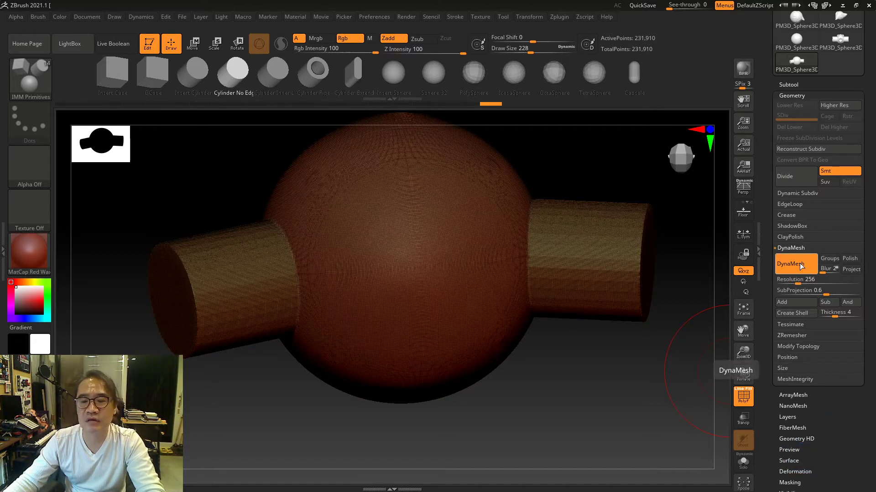
left_click(801, 266)
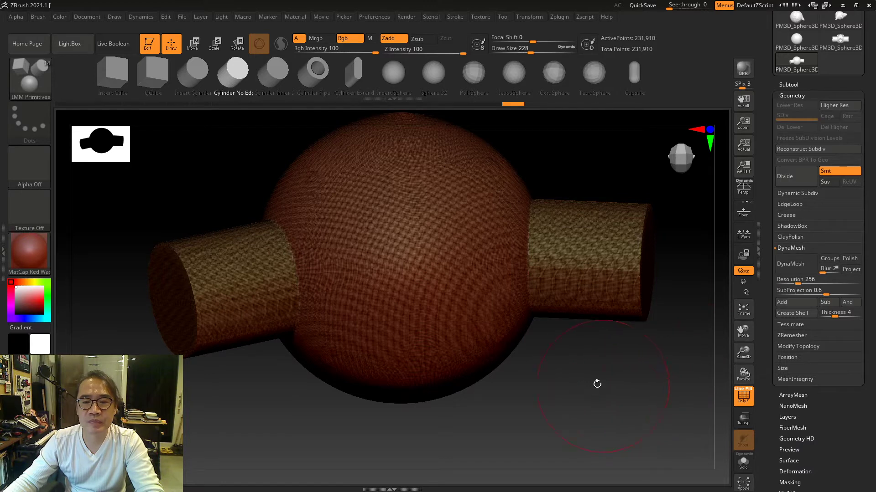
- Turn off the PolyFrame display and inspect the joints between the cylinders and the sphere
key("shift")
key("shift+f")
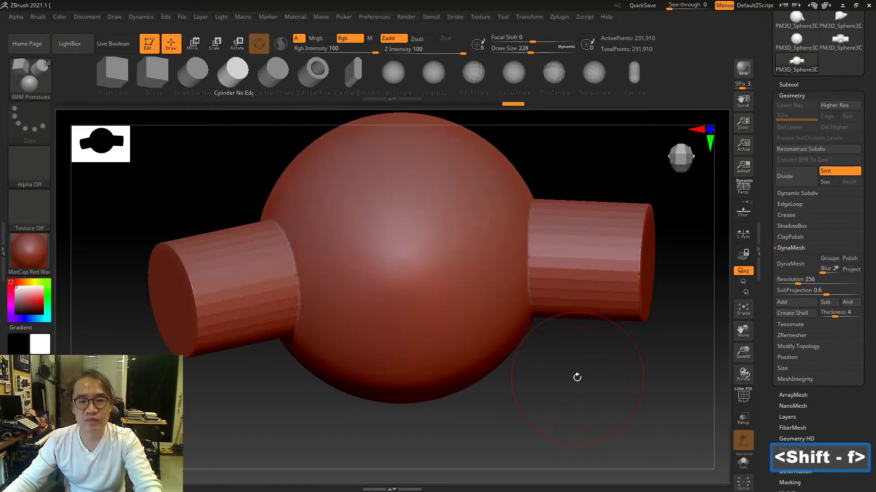
left_click_drag(577, 375, 560, 217)
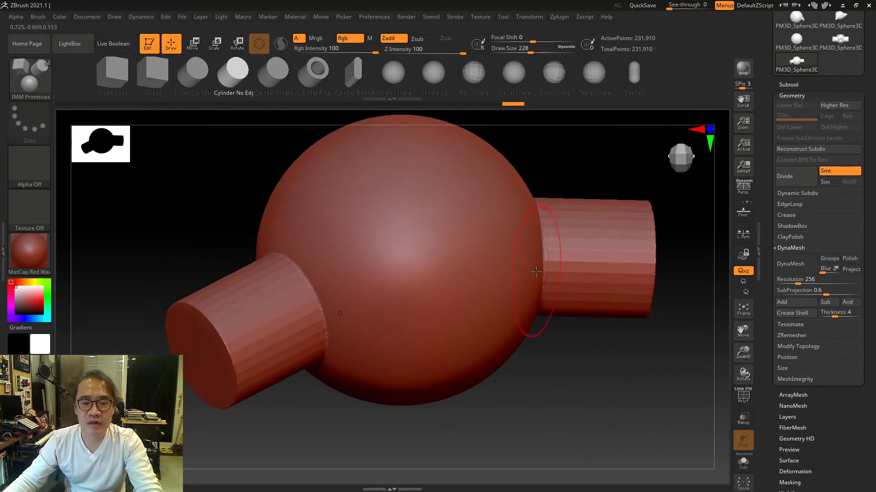
right_click_drag(544, 269, 576, 328, "ctrl")
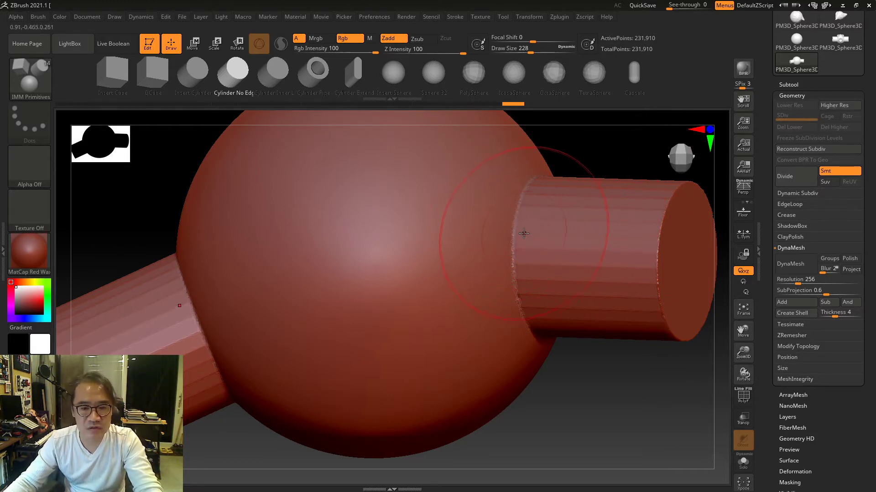
- Reduce the Draw Size to 65 and smooth the seams around the cylinders where they meet the sphere
key("shift")
key("s")
left_click_drag(508, 232, 495, 234)
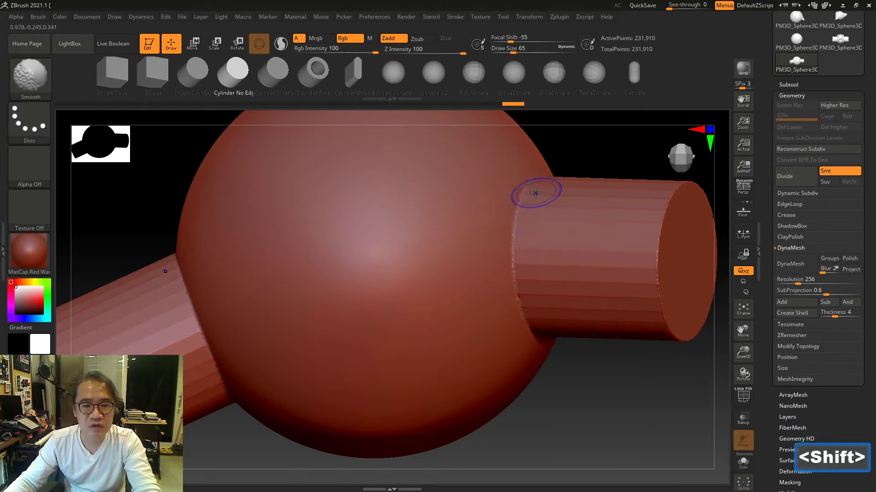
left_click_drag(525, 179, 512, 265, "shift")
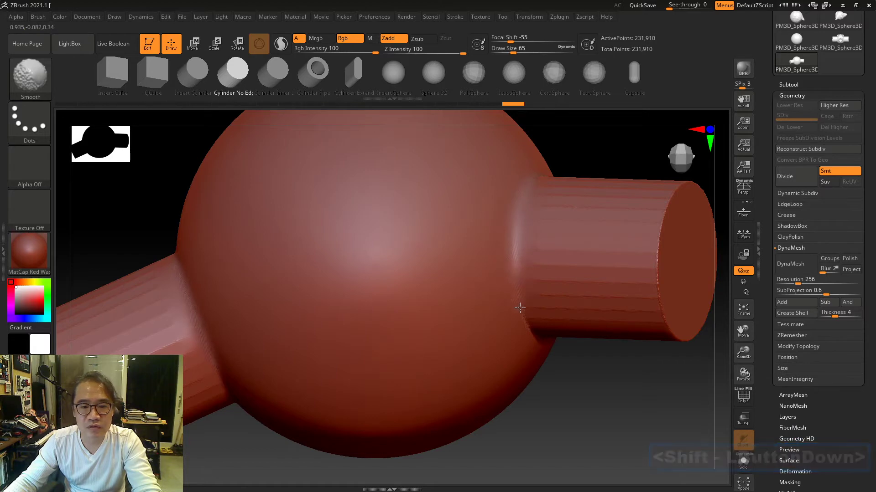
mouse_move(623, 396)
left_mouse_down()
mouse_move(484, 278)
mouse_move(443, 265)
left_mouse_up()
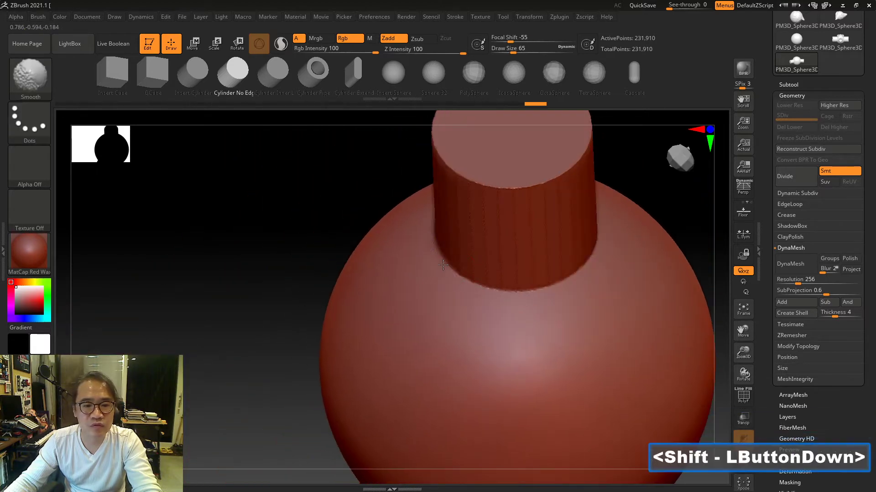
left_click_drag(570, 279, 573, 277, "shift")
left_click_drag(666, 188, 611, 242)
left_click_drag(524, 293, 560, 257, "shift")
left_click_drag(555, 190, 553, 192, "shift")
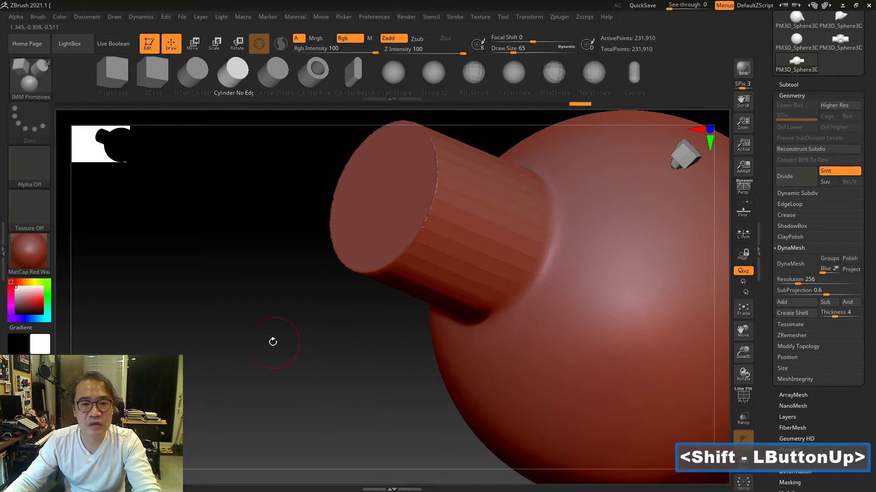
mouse_move(272, 344)
left_mouse_down()
mouse_move(321, 377)
mouse_move(475, 381)
left_mouse_up()
right_click_drag(484, 381, 574, 397, "ctrl")
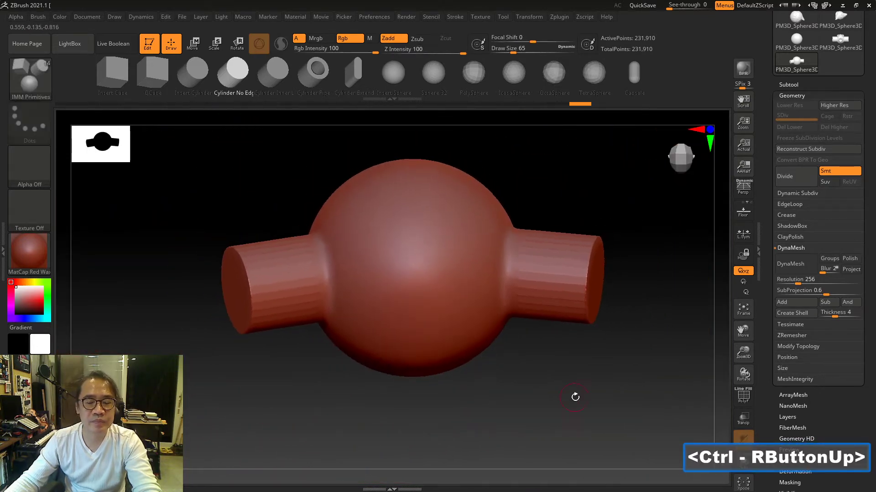
mouse_move(575, 397)
left_mouse_down()
mouse_move(561, 408)
mouse_move(549, 405)
mouse_move(568, 383)
left_mouse_up()
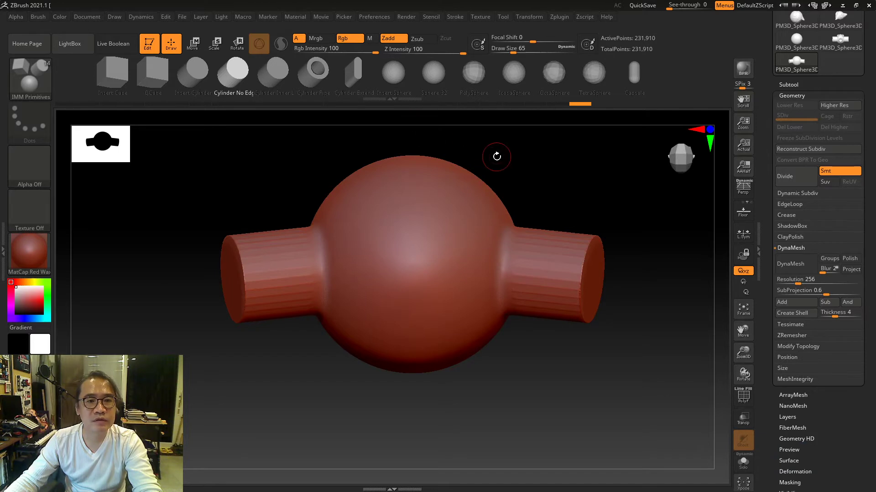
- Remesh the fused body with DynaMesh and insert a mirrored pair of Sphere 32 primitives on its upper front
left_click(437, 74)
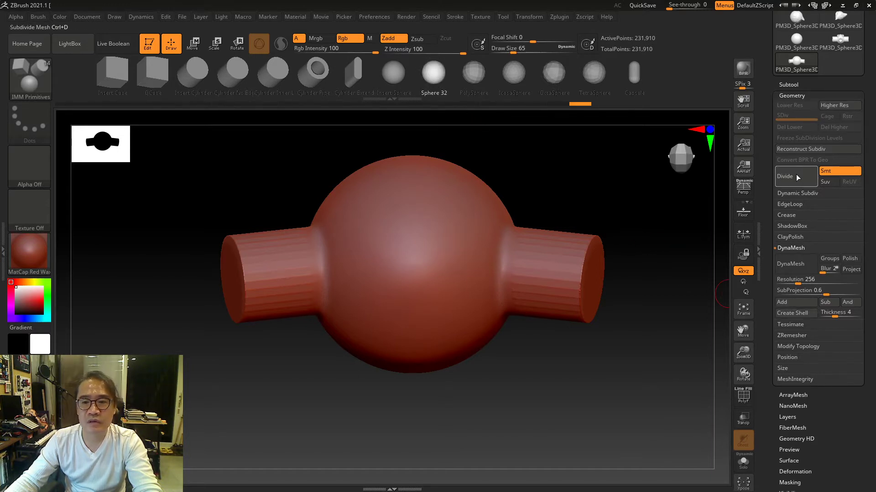
left_click(791, 270)
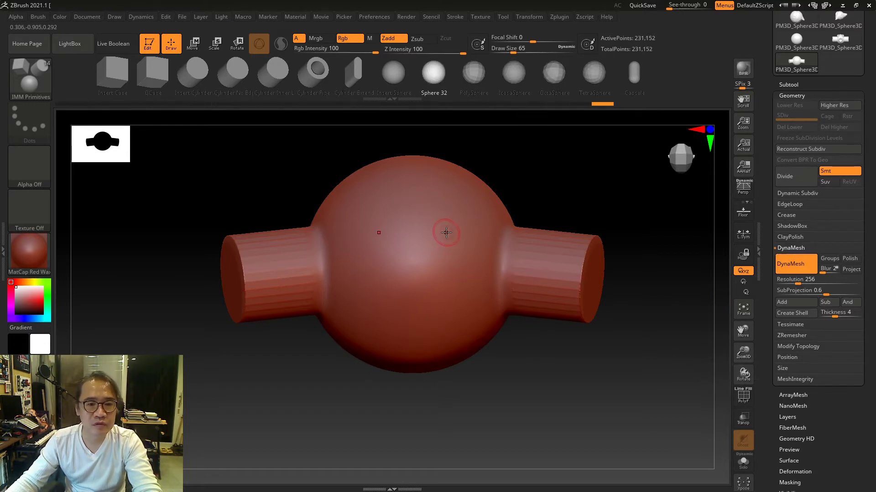
left_click_drag(451, 206, 475, 232)
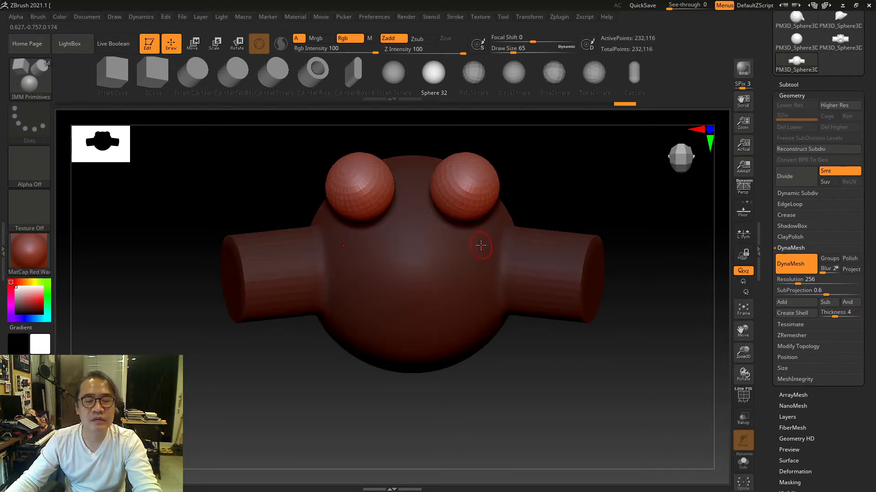
- Activate the Move gizmo on the inserted spheres and push them partly into the front of the body
right_click_drag(596, 375, 553, 401, "alt")
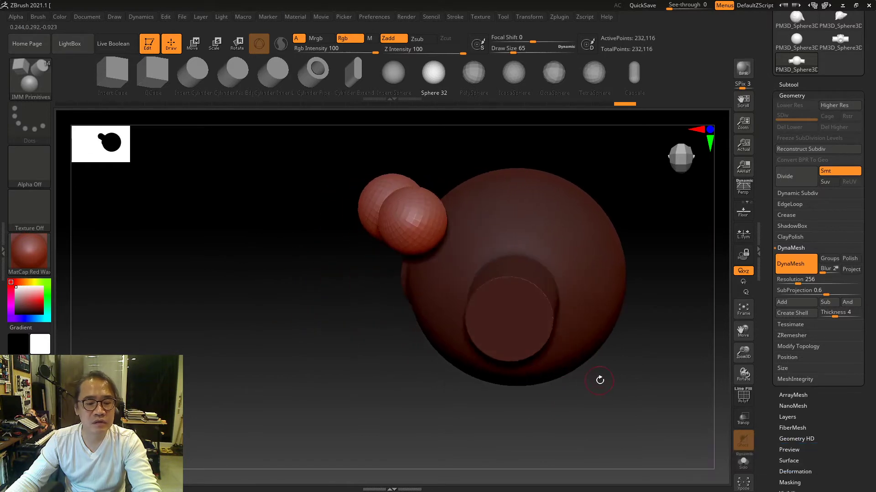
key("w")
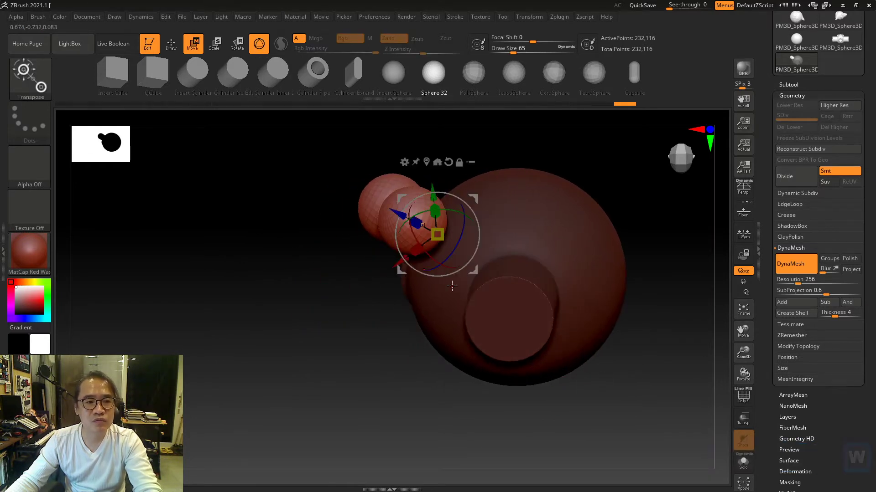
left_click(423, 226)
left_click_drag(468, 250, 503, 269)
right_click_drag(287, 365, 374, 365)
left_click_drag(456, 243, 446, 244)
left_click_drag(637, 173, 623, 192, "shift")
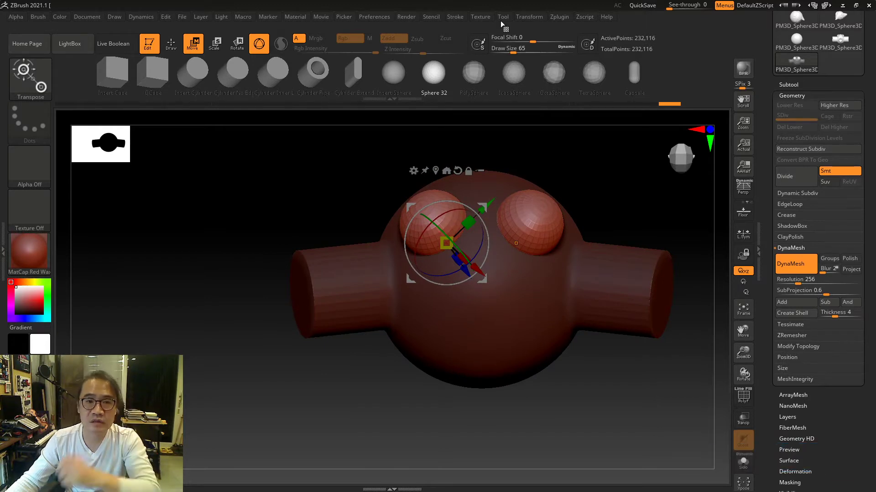
left_click(525, 17)
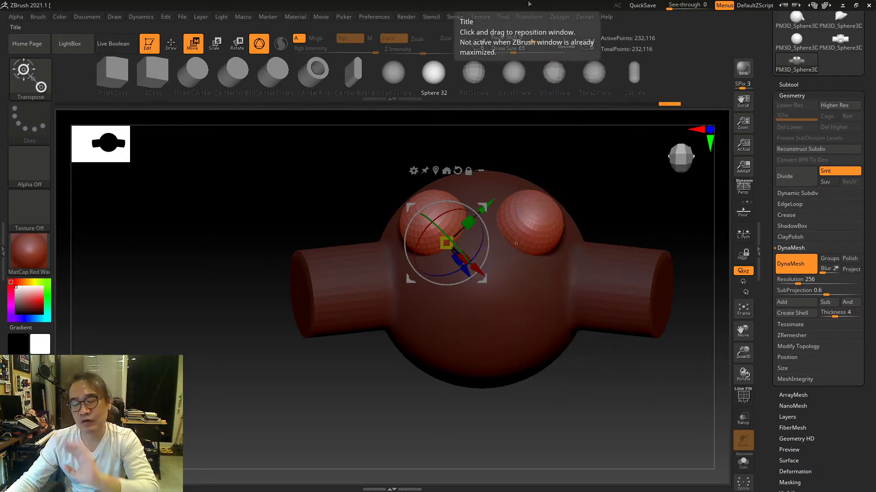
right_click_drag(604, 217, 583, 220, "alt")
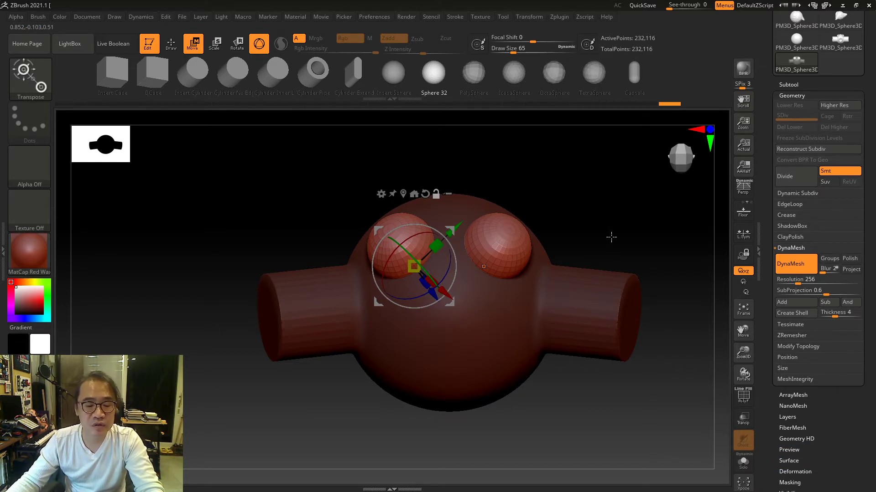
- Clear the mask from the body and run DynaMesh again to fuse the eye-like spheres into it
key("ctrl")
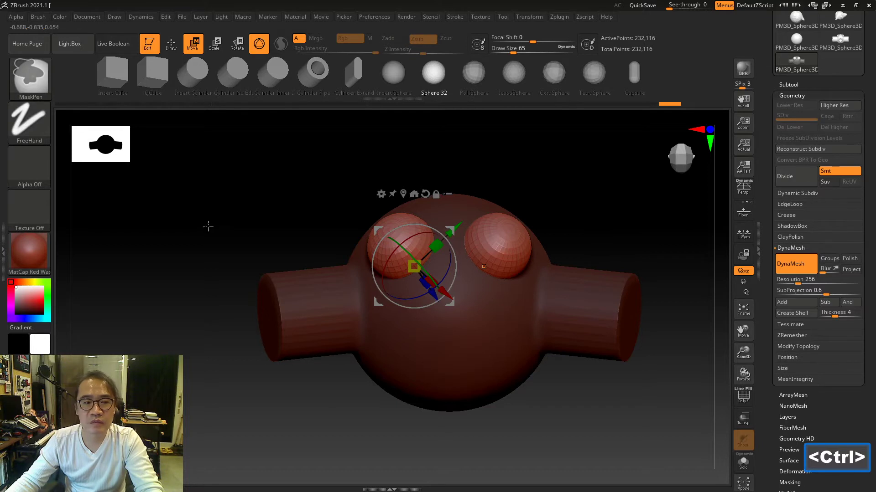
left_click_drag(147, 193, 148, 195, "ctrl")
left_click_drag(195, 255, 196, 255, "ctrl")
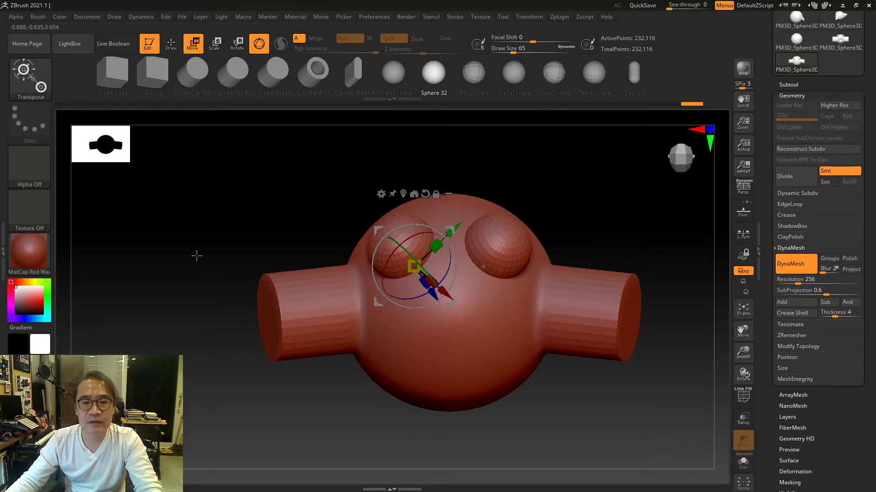
left_click(793, 269)
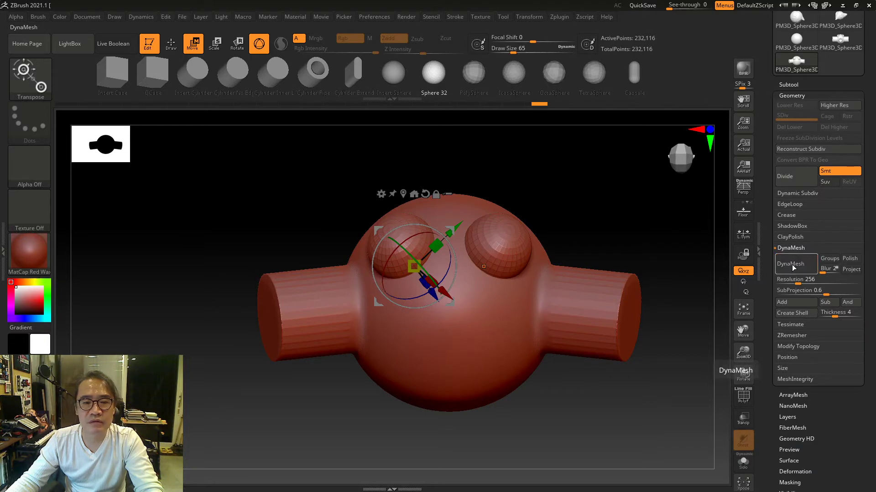
left_click(792, 265)
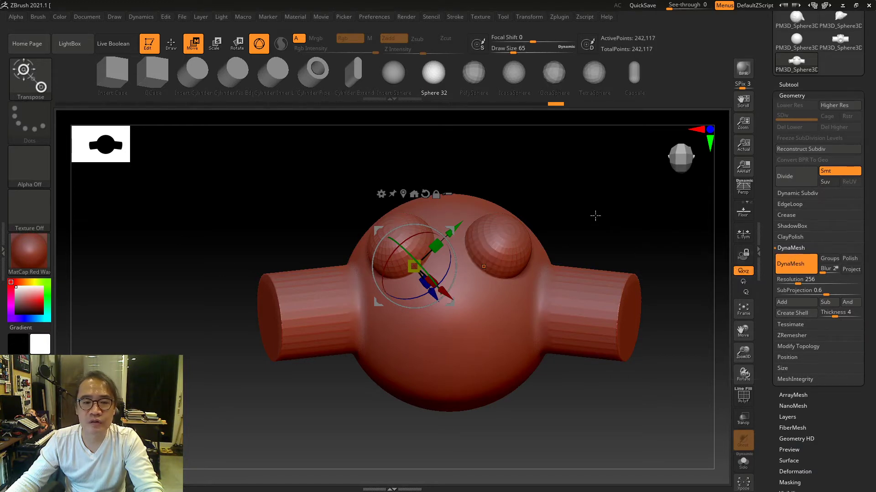
- Return to Draw mode, smooth the inner seam of one eye sphere and reduce the Draw Size to 35
mouse_move(596, 215)
right_mouse_down()
mouse_move(576, 219)
mouse_move(611, 263)
mouse_move(541, 230)
right_mouse_up()
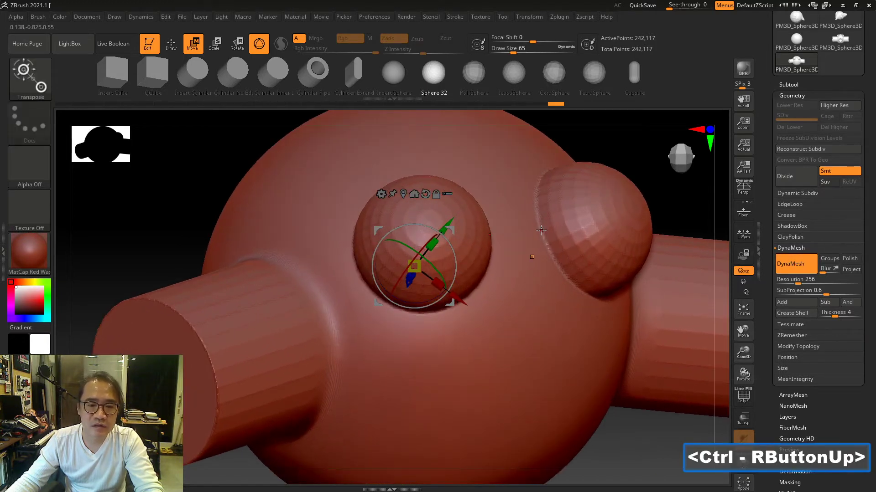
left_click(536, 212, "shift")
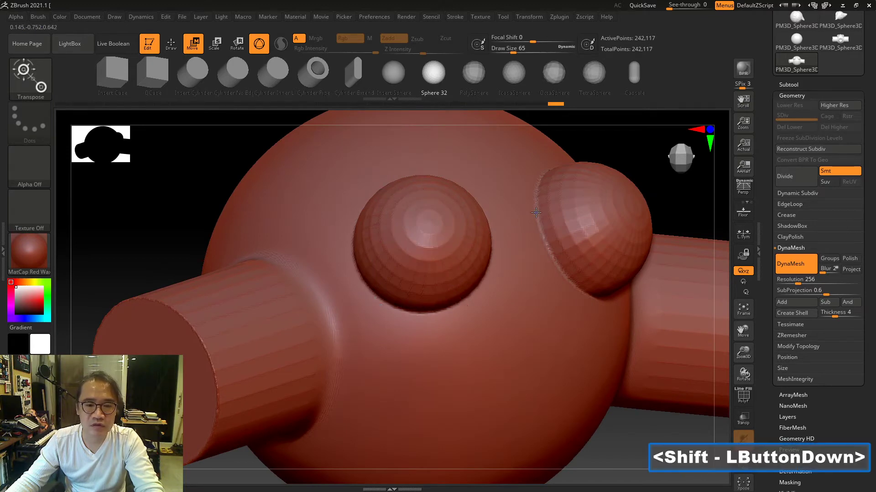
left_click(172, 47)
mouse_move(542, 193)
left_mouse_down("shift")
mouse_move(541, 259)
mouse_move(568, 278)
mouse_move(561, 266)
left_mouse_up("shift")
key("s")
key("s")
- Smooth the remaining seams around the eye spheres where they meet the body
mouse_move(654, 194)
left_mouse_down()
mouse_move(622, 191)
mouse_move(607, 178)
left_mouse_up()
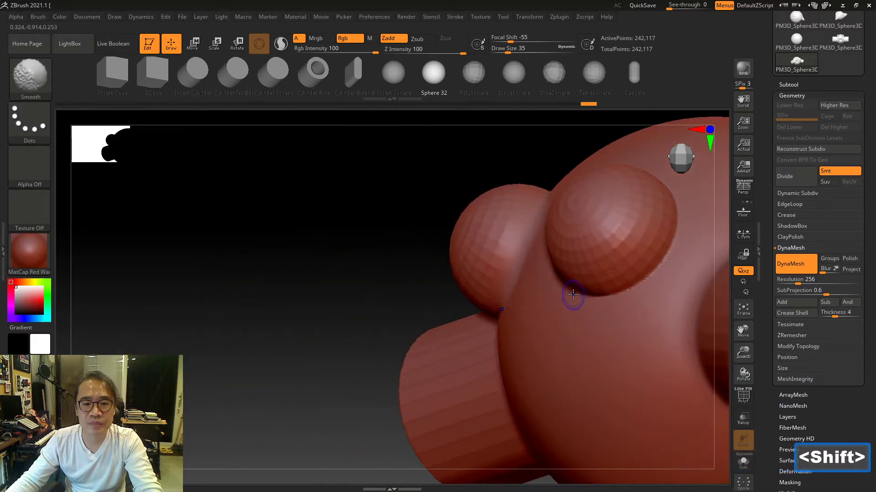
left_click_drag(573, 294, 630, 286, "shift")
left_click_drag(680, 200, 678, 195, "shift")
left_click_drag(460, 154, 464, 252)
mouse_move(678, 254)
left_mouse_down("shift")
mouse_move(616, 206)
mouse_move(564, 211)
left_mouse_up("shift")
- Insert an Insert Cylinder primitive on the lower front centre of the body, below the eye spheres
mouse_move(428, 372)
left_mouse_down()
mouse_move(447, 357)
mouse_move(460, 322)
left_mouse_up()
right_click_drag(458, 320, 463, 257, "ctrl")
right_click_drag(672, 286, 673, 263, "shift")
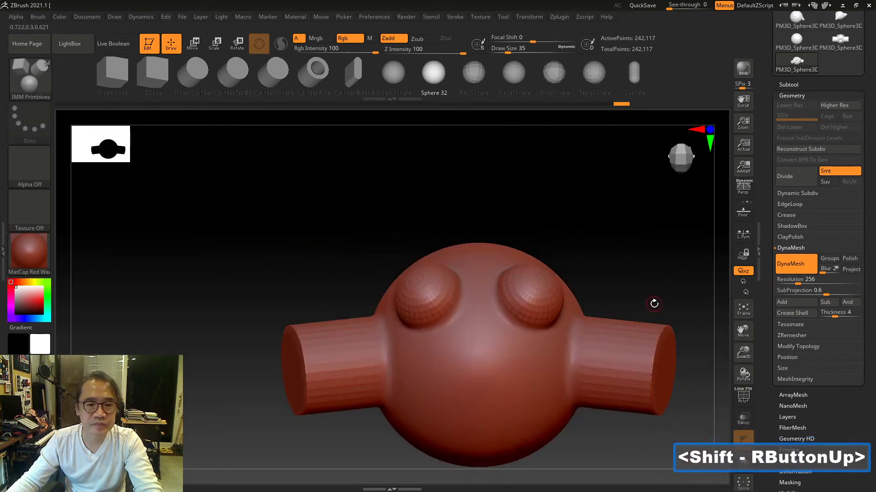
right_click_drag(654, 303, 624, 251, "alt")
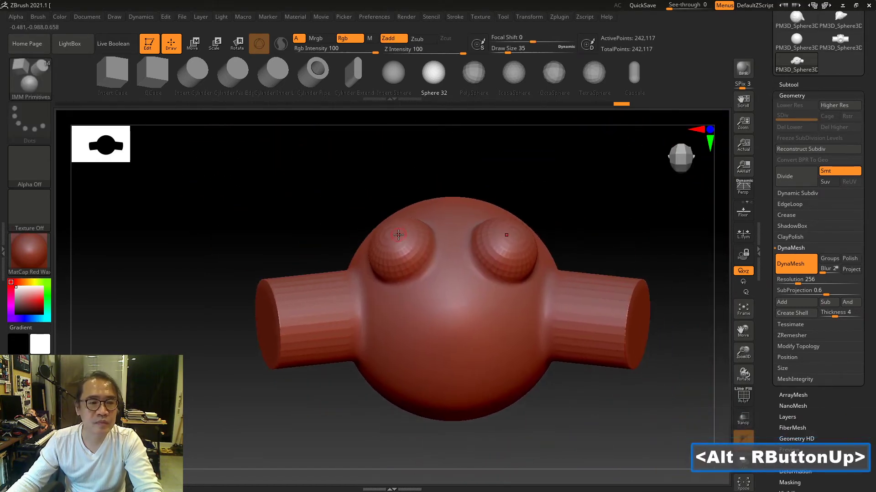
left_click(192, 73)
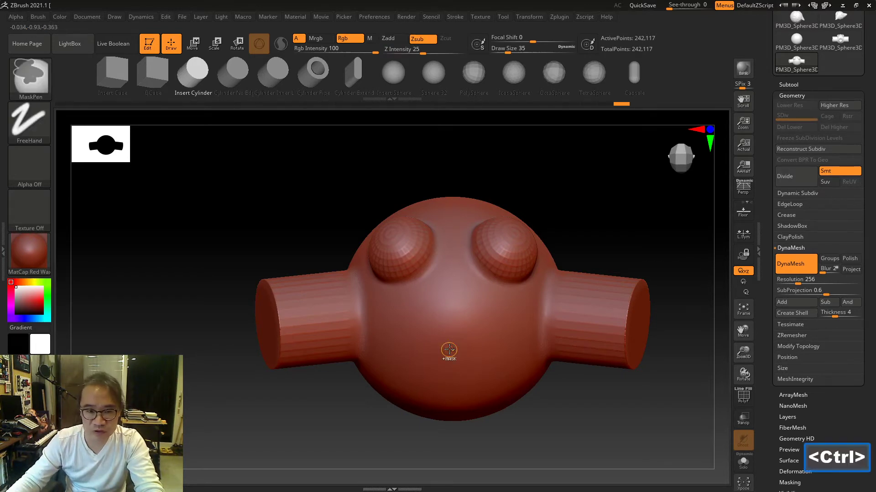
right_click_drag(447, 352, 463, 363, "ctrl")
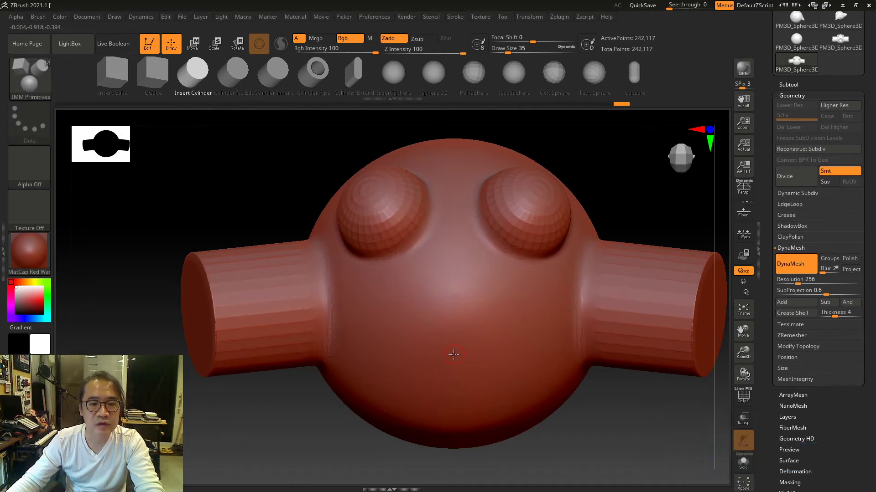
left_click_drag(454, 354, 496, 404)
- Activate the Move gizmo on the front cylinder and push it along its axis into the body
right_click_drag(565, 428, 585, 407, "ctrl")
left_click_drag(585, 407, 597, 414, "shift")
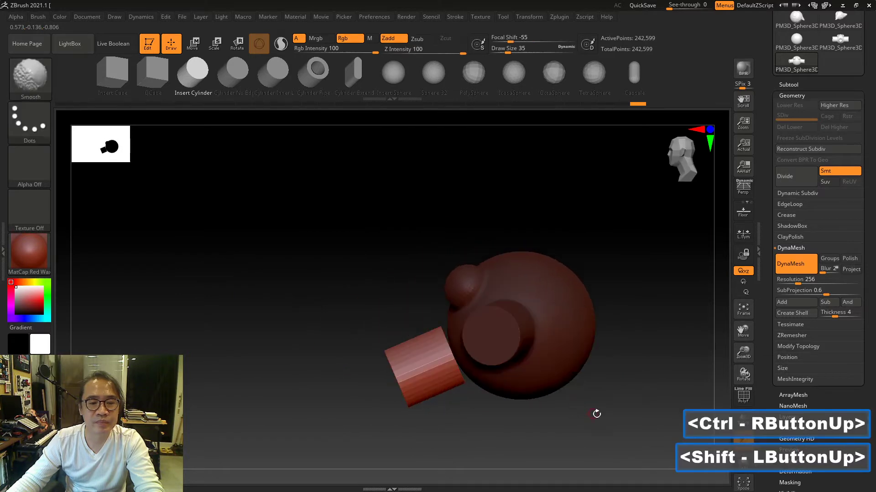
right_click_drag(596, 413, 613, 401, "ctrl")
right_click_drag(614, 401, 574, 342, "alt")
right_click_drag(574, 342, 607, 360, "ctrl")
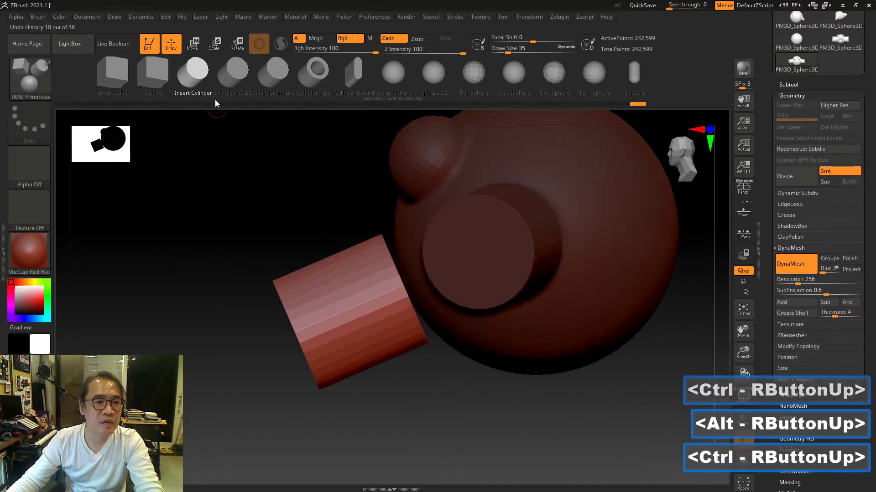
left_click(192, 44)
left_click_drag(356, 305, 413, 286)
- Scale the front cylinder up uniformly and push it further into the body along its axis
left_click_drag(307, 343, 527, 347, "shift")
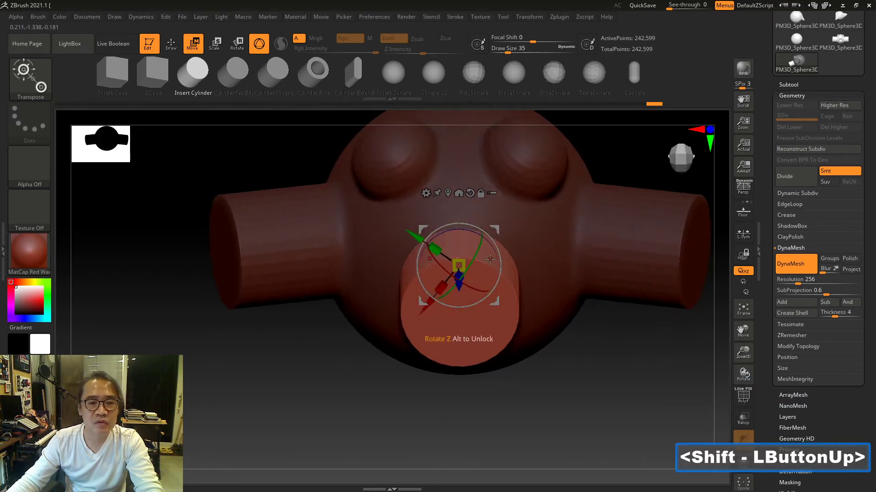
left_click_drag(458, 265, 479, 250)
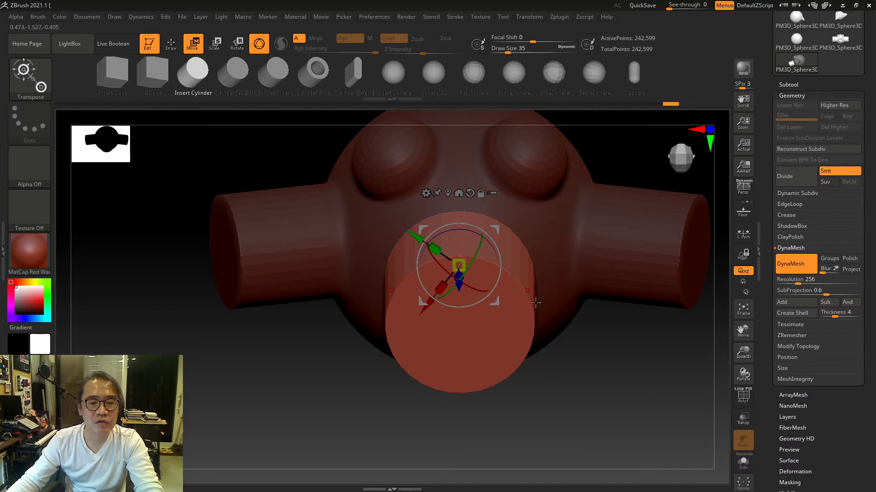
left_click_drag(657, 360, 547, 370)
left_click_drag(413, 292, 440, 275)
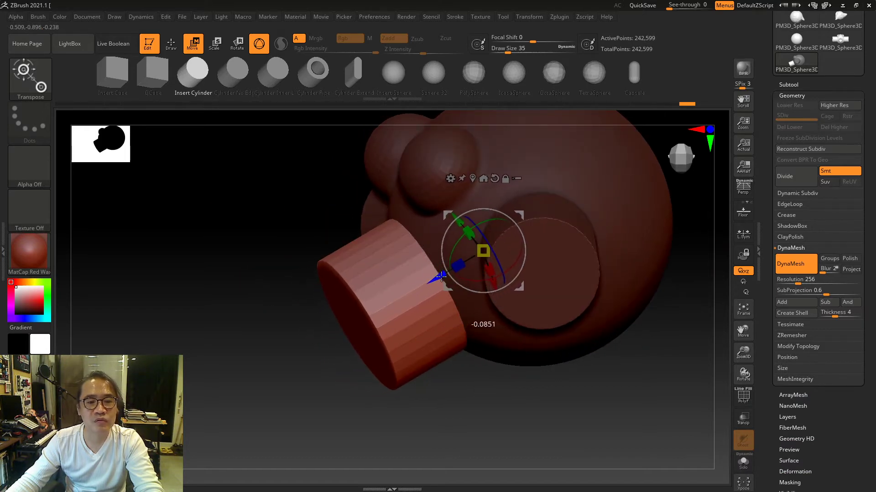
- Return to Draw mode, clear the mask from the body and remesh with DynaMesh to fuse the front cylinder
left_click_drag(476, 378, 514, 390)
right_click_drag(309, 298, 287, 333, "ctrl")
right_click_drag(288, 332, 303, 371, "alt")
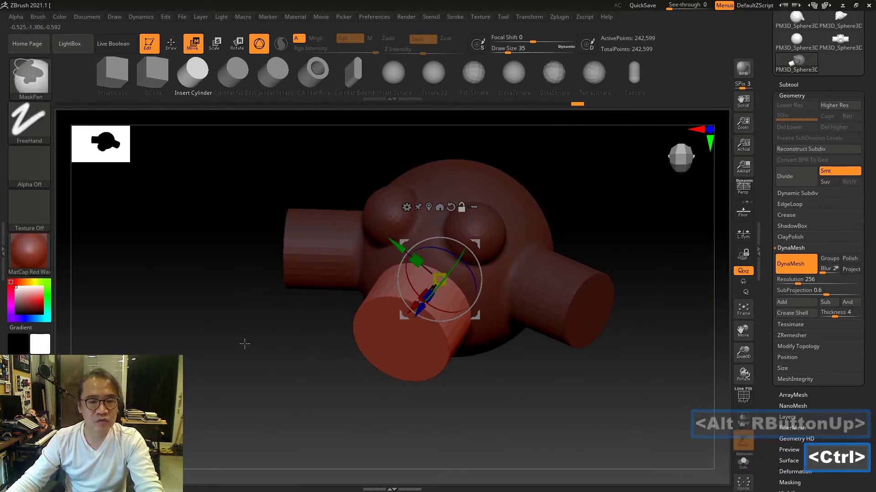
left_click(171, 44)
left_click_drag(173, 282, 236, 363, "ctrl")
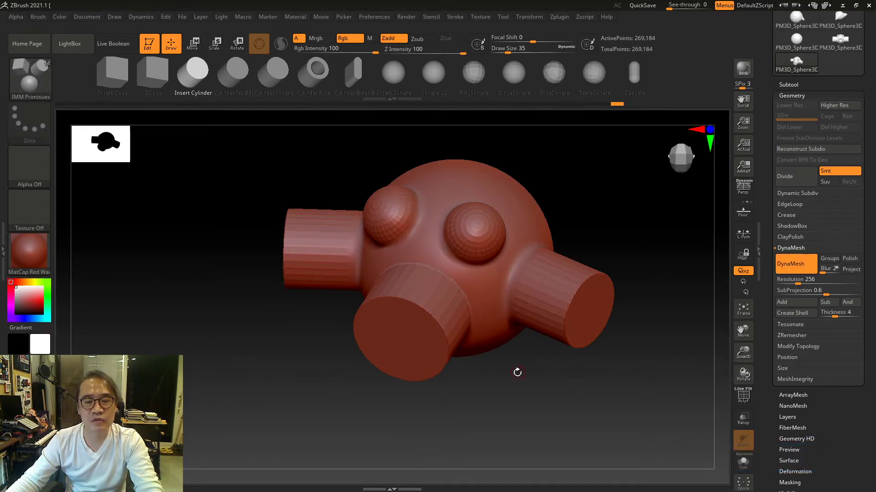
- Smooth the seam all around the front cylinder where it joins the body
right_click_drag(516, 371, 445, 267, "ctrl")
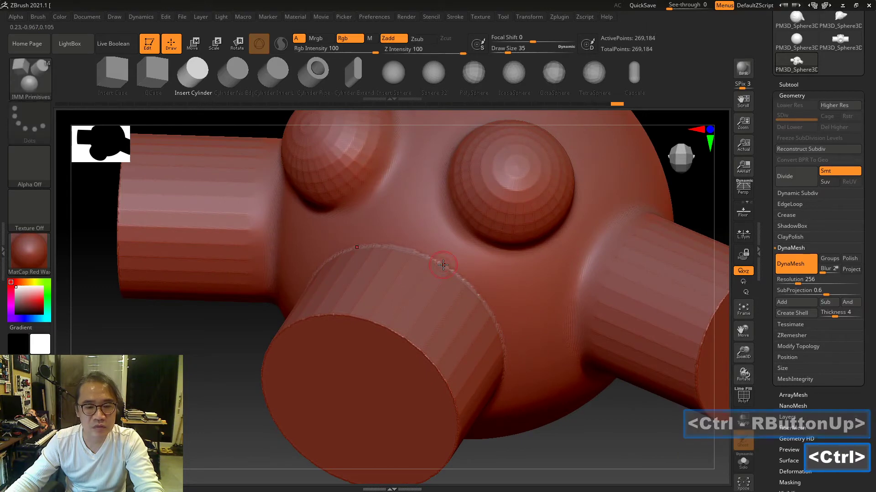
left_click(445, 266, "ctrl")
key("ctrl+z")
mouse_move(448, 270)
left_mouse_down("shift")
mouse_move(486, 303)
mouse_move(383, 246)
mouse_move(525, 335)
left_mouse_up("shift")
mouse_move(526, 335)
right_mouse_down()
mouse_move(525, 315)
mouse_move(524, 336)
right_mouse_up()
left_click_drag(524, 336, 474, 373, "shift")
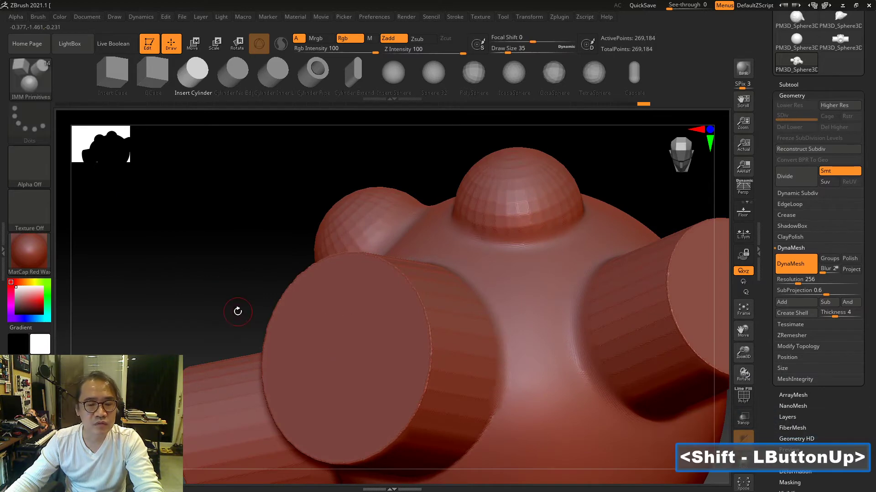
right_click_drag(237, 309, 225, 190, "alt")
mouse_move(465, 272)
left_mouse_down("shift")
mouse_move(433, 319)
mouse_move(319, 412)
left_mouse_up("shift")
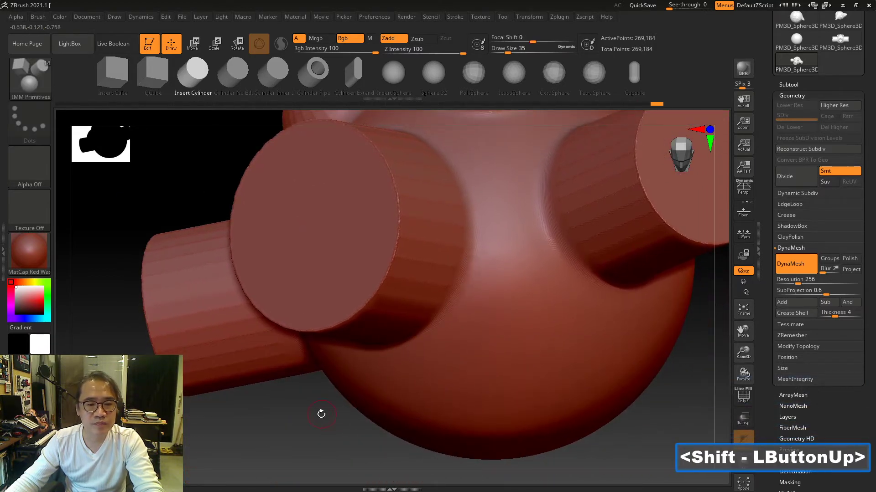
right_click_drag(319, 412, 328, 313)
left_click_drag(419, 343, 425, 346, "shift")
mouse_move(424, 347)
right_mouse_down("ctrl")
mouse_move(557, 379)
mouse_move(579, 374)
right_mouse_up("ctrl")
mouse_move(579, 374)
left_mouse_down("alt")
mouse_move(590, 268)
mouse_move(578, 338)
left_mouse_up("alt")
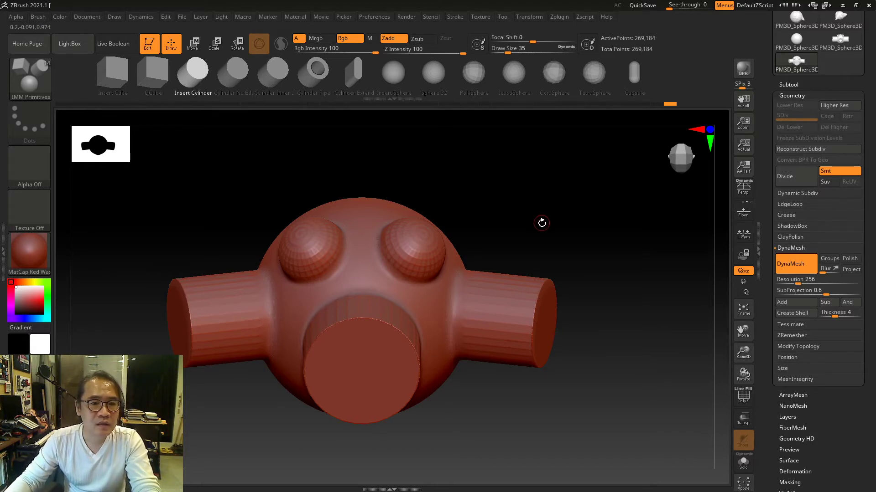
- Insert a smaller subtractive cylinder at the centre of the front cylinder's end face
right_click_drag(542, 223, 558, 190, "alt")
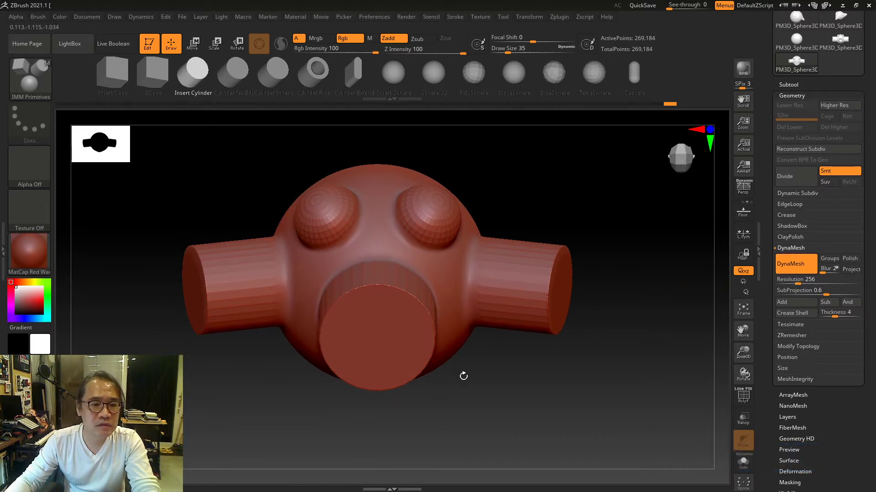
mouse_move(505, 395)
right_mouse_down("ctrl")
mouse_move(506, 403)
mouse_move(392, 339)
right_mouse_up("ctrl")
key("alt")
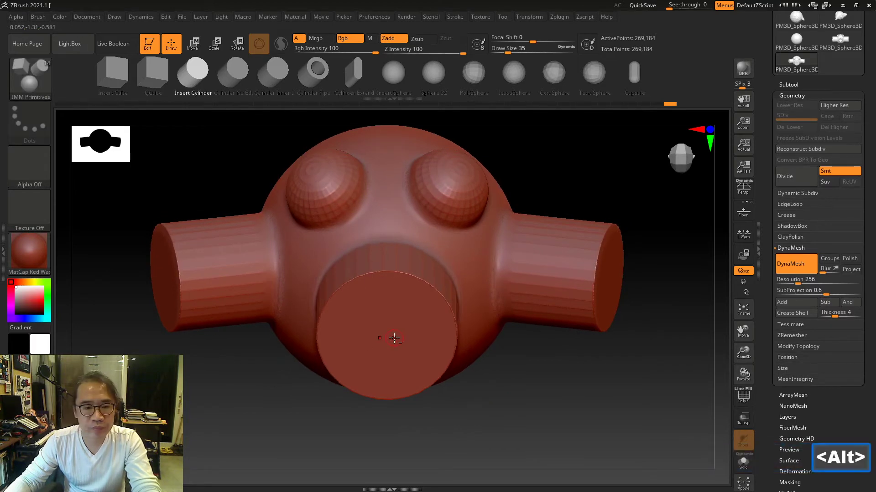
key("alt")
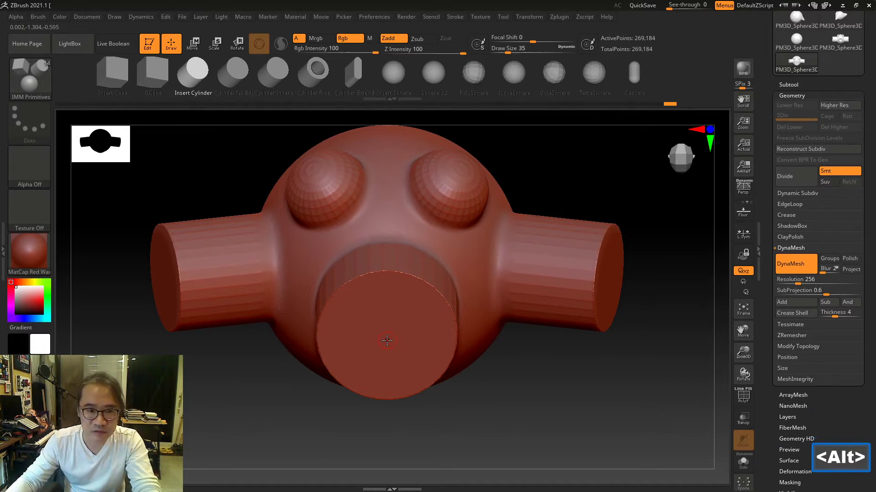
key("alt")
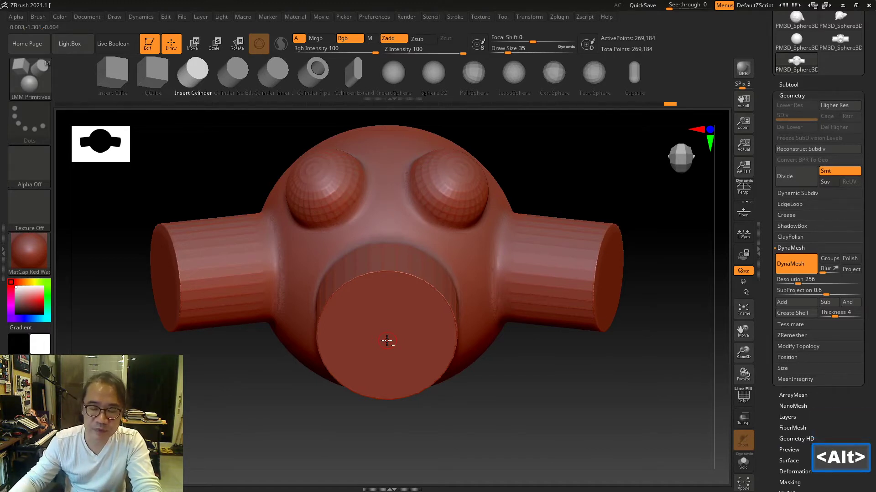
key("alt")
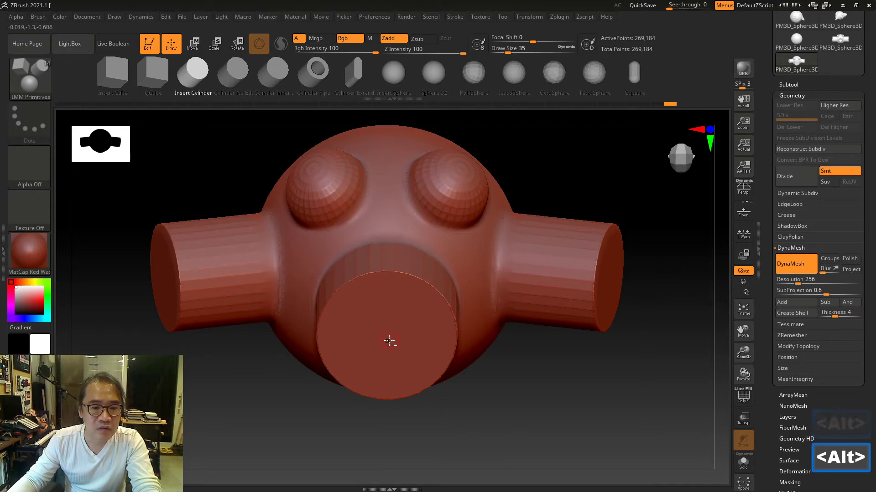
left_click_drag(389, 341, 449, 393, "alt")
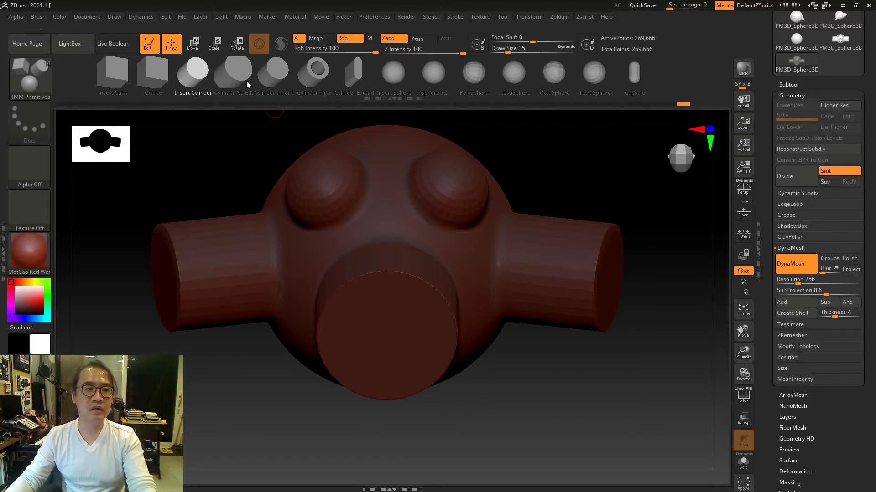
- Activate the Move gizmo, pull the subtractive cylinder slightly outward and centre it on the front cylinder's end face
left_click_drag(611, 170, 552, 182)
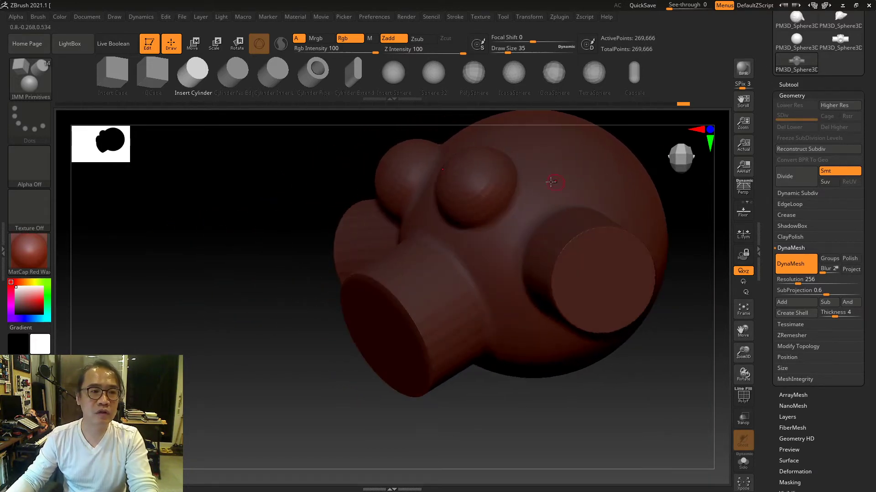
left_click(193, 44)
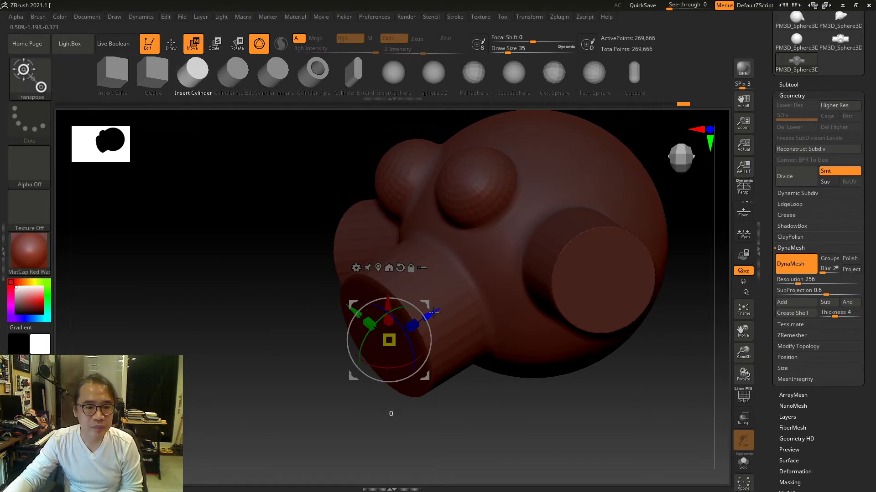
left_click_drag(433, 313, 424, 320)
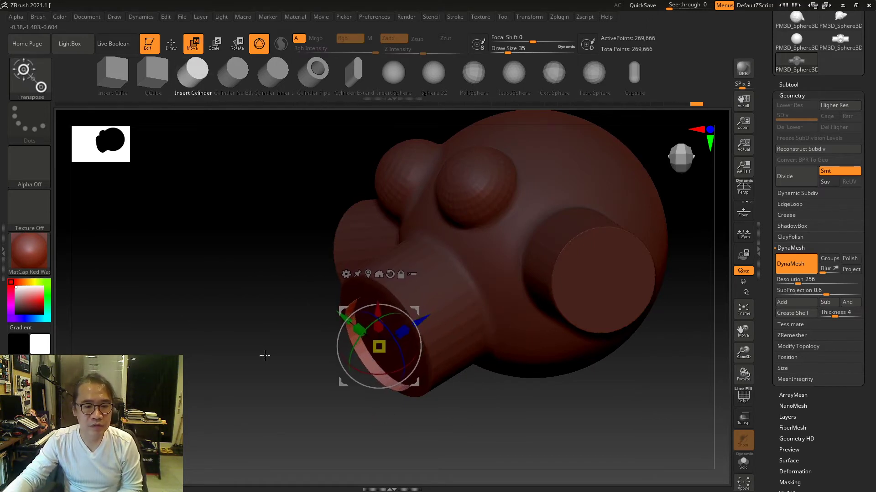
left_click_drag(201, 340, 251, 310)
right_click_drag(460, 353, 491, 349, "ctrl")
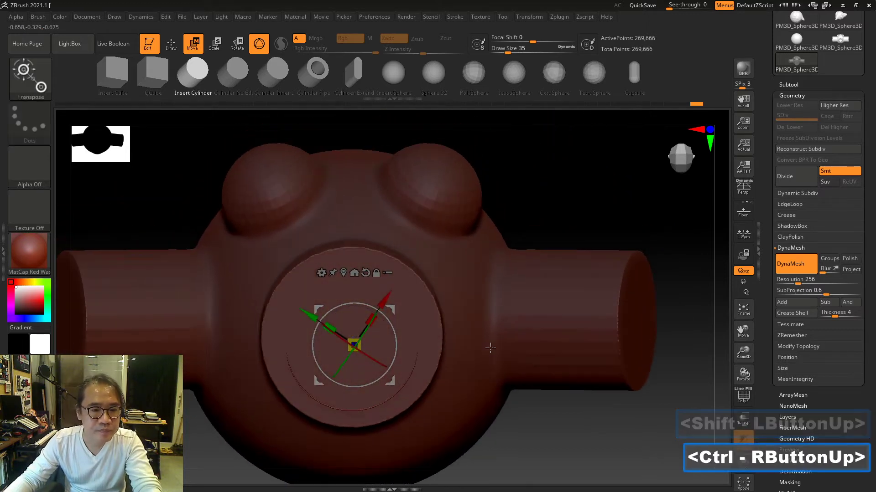
left_click_drag(386, 306, 387, 303)
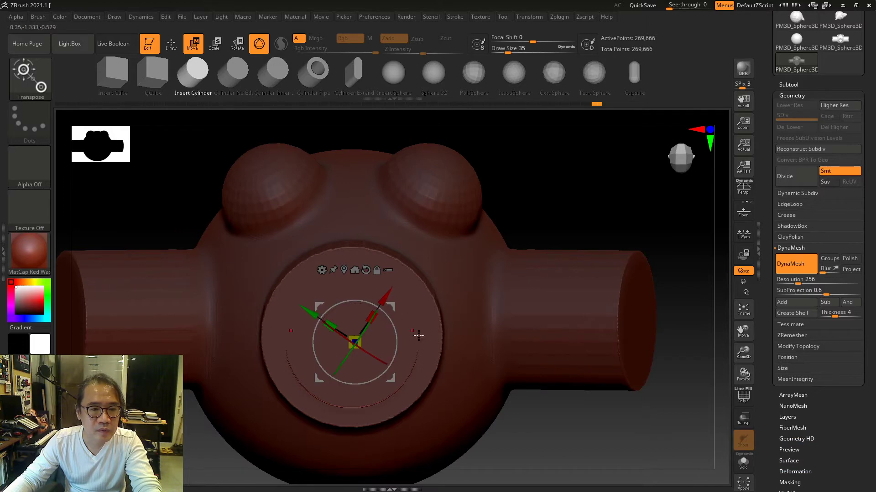
- Move the subtractive cylinder along its axis until it protrudes well beyond the front cylinder's end face
left_click_drag(631, 430, 520, 433)
left_click_drag(392, 336, 348, 338)
mouse_move(201, 280)
left_mouse_down()
mouse_move(231, 296)
mouse_move(211, 290)
left_mouse_up()
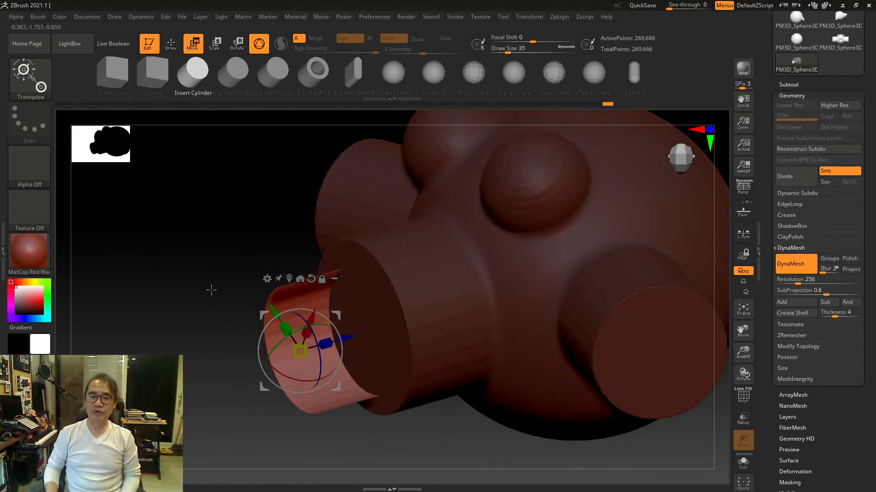
left_click_drag(348, 339, 361, 335)
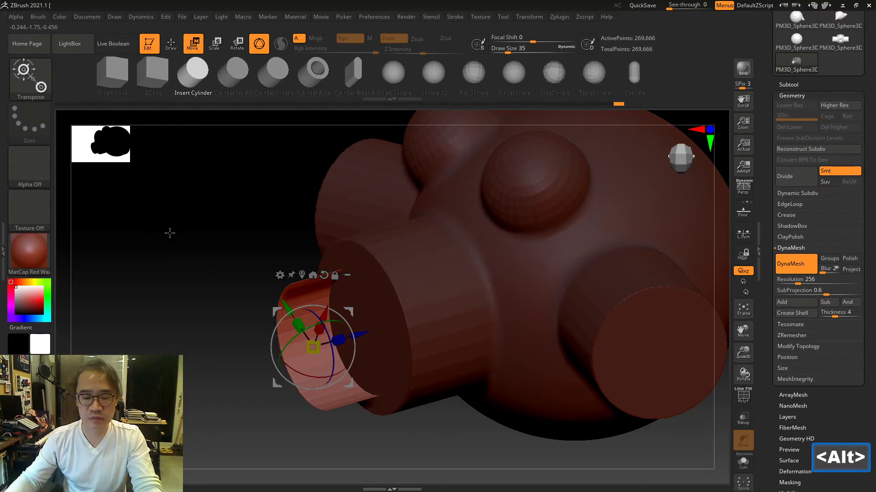
- Clear the mask and remesh with DynaMesh to cut the round recess into the front cylinder
key("ctrl")
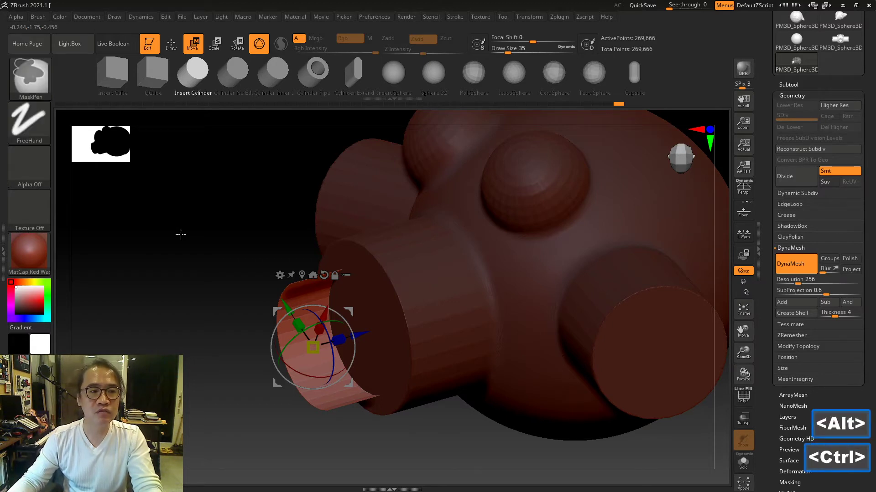
left_click_drag(154, 211, 217, 285, "ctrl")
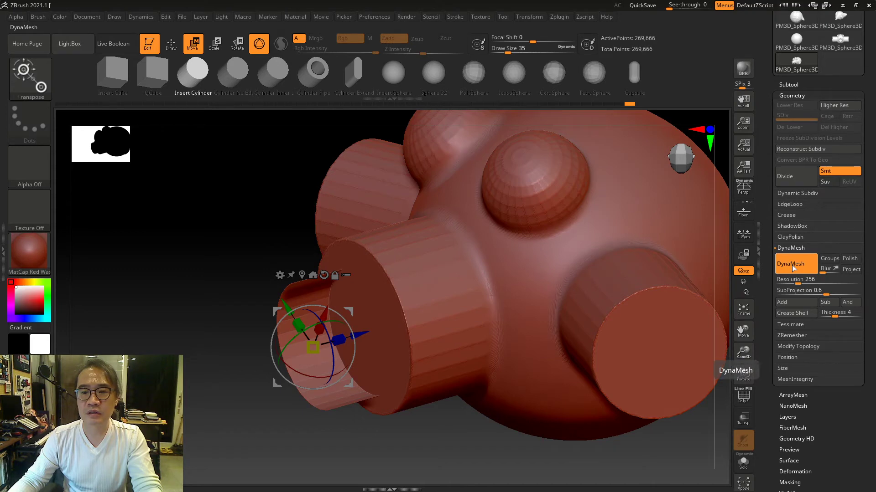
left_click_drag(145, 220, 201, 276, "ctrl")
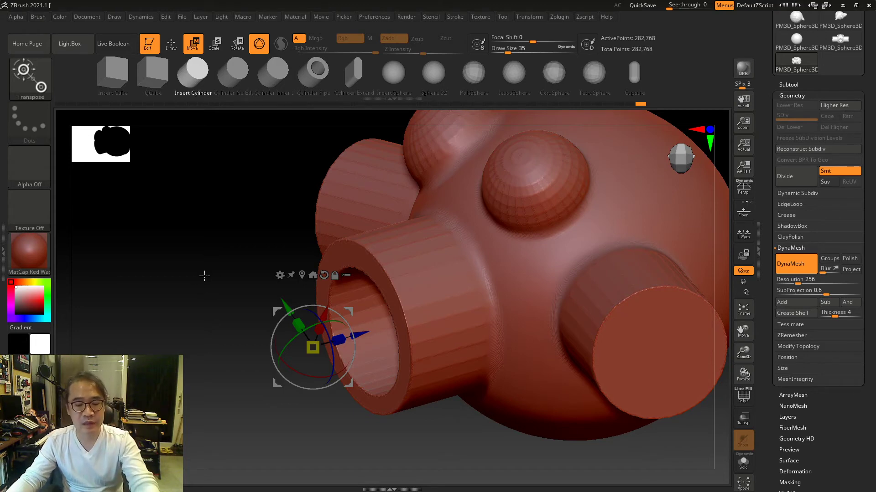
left_click_drag(181, 279, 206, 289)
right_click_drag(250, 334, 395, 305, "ctrl")
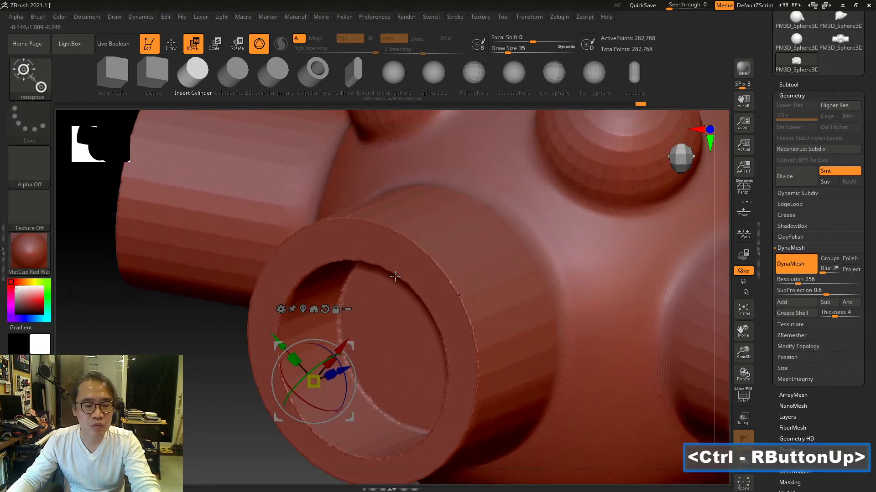
- Switch to Draw mode and smooth the inner rim of the round recess in the front cylinder
left_click(171, 43)
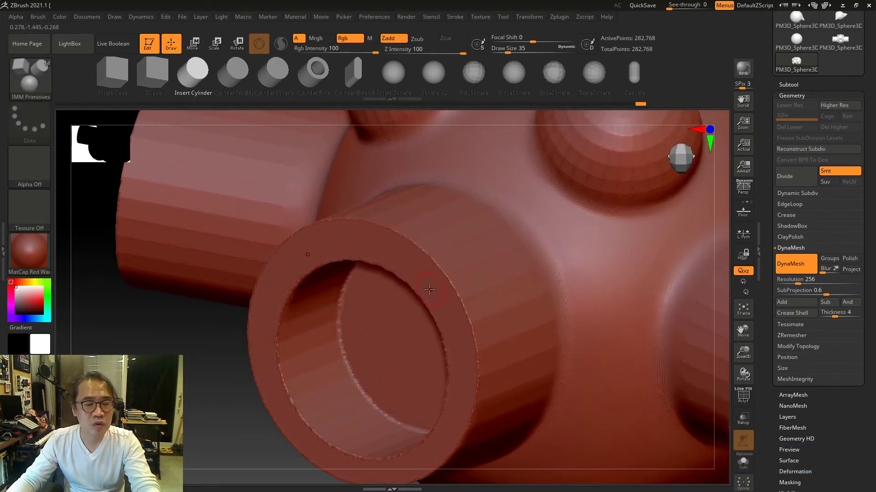
left_click_drag(388, 275, 424, 304, "shift")
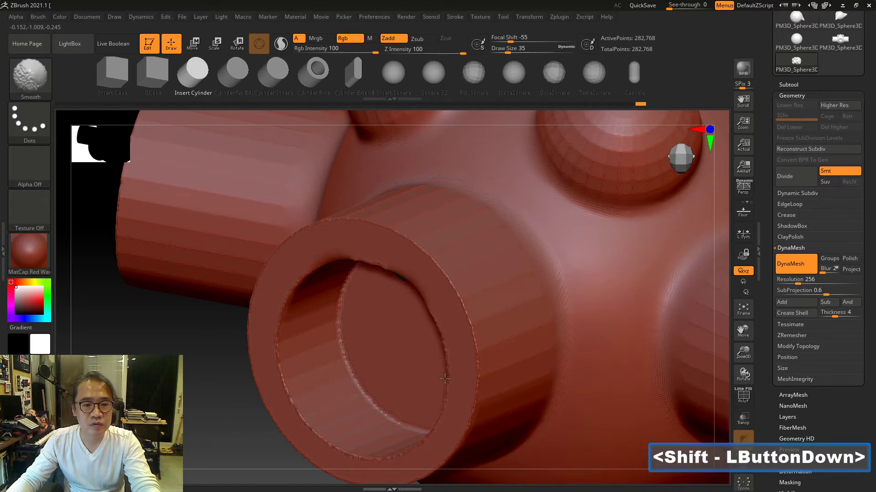
left_click_drag(445, 378, 404, 446, "shift")
mouse_move(293, 400)
left_mouse_down("shift")
mouse_move(281, 347)
mouse_move(303, 274)
mouse_move(365, 259)
mouse_move(407, 276)
mouse_move(388, 414)
left_mouse_up("shift")
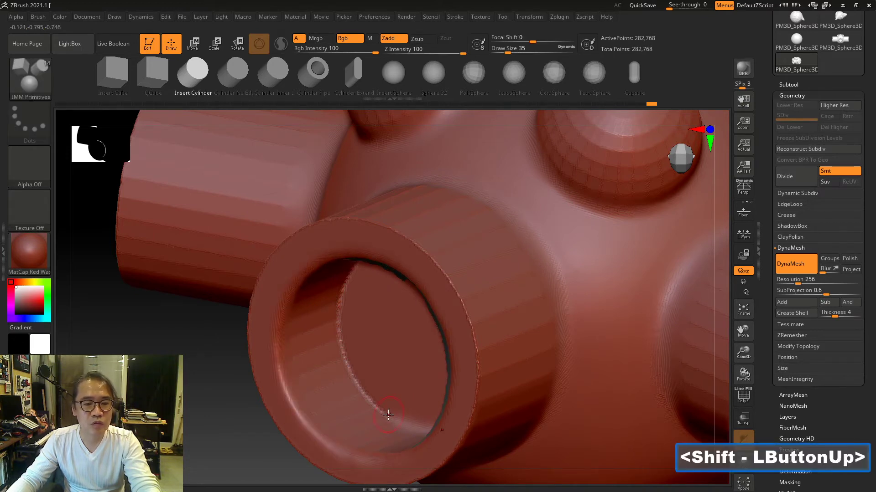
- Insert a smaller subtractive cylinder at the centre of the side cylinder's end face
right_click_drag(186, 390, 199, 379, "ctrl")
right_click_drag(566, 435, 475, 418, "alt")
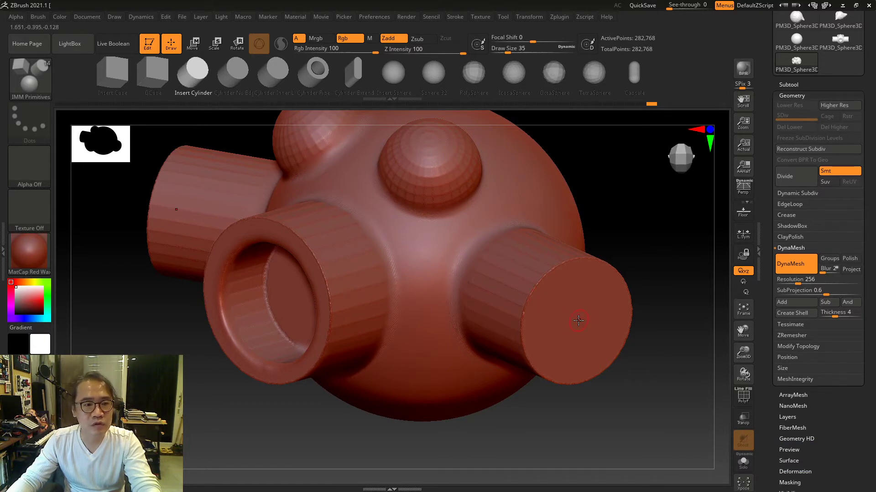
key("alt")
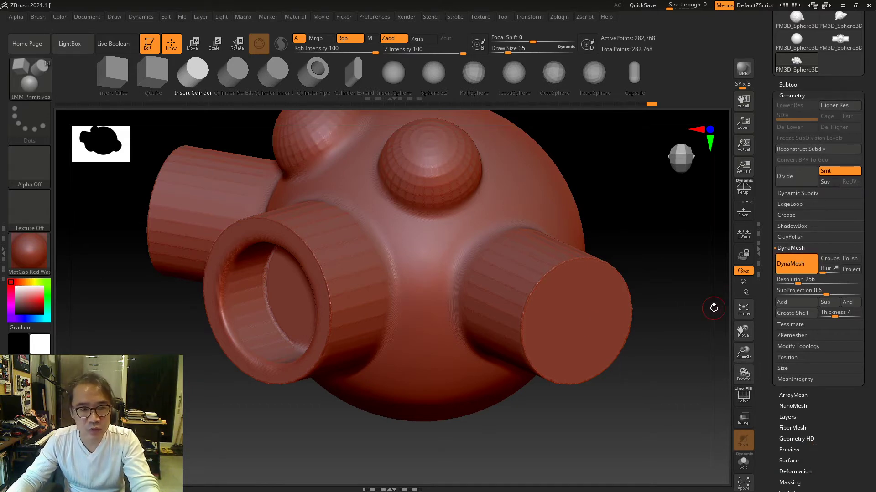
key("alt")
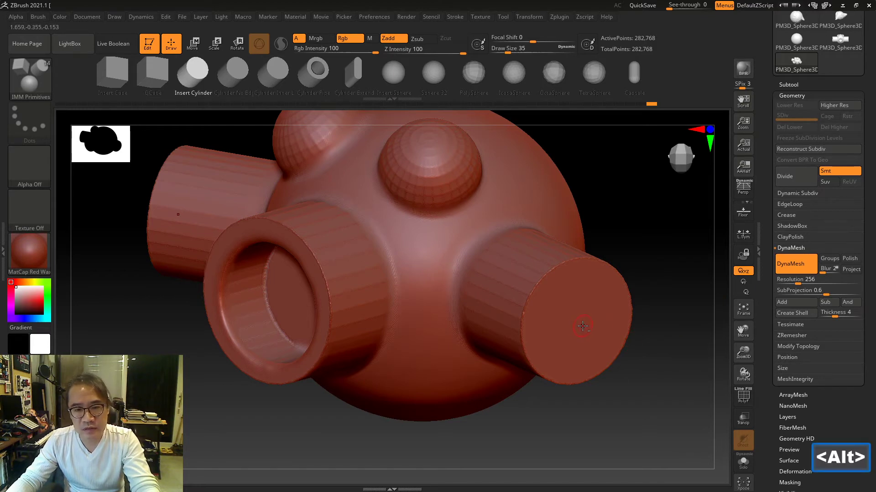
left_click_drag(582, 325, 612, 362, "alt")
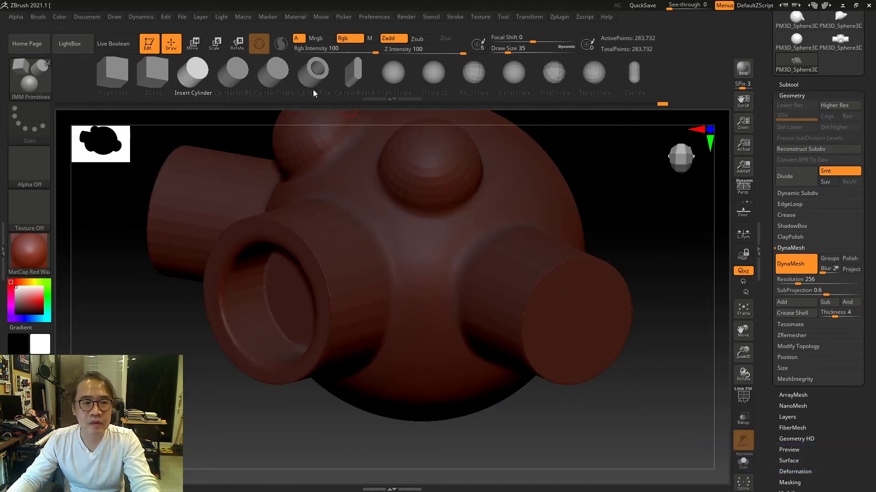
- Activate the Move gizmo, centre the subtractive cylinder on the side cylinder's end face and shift it slightly inward along its axis
key("w")
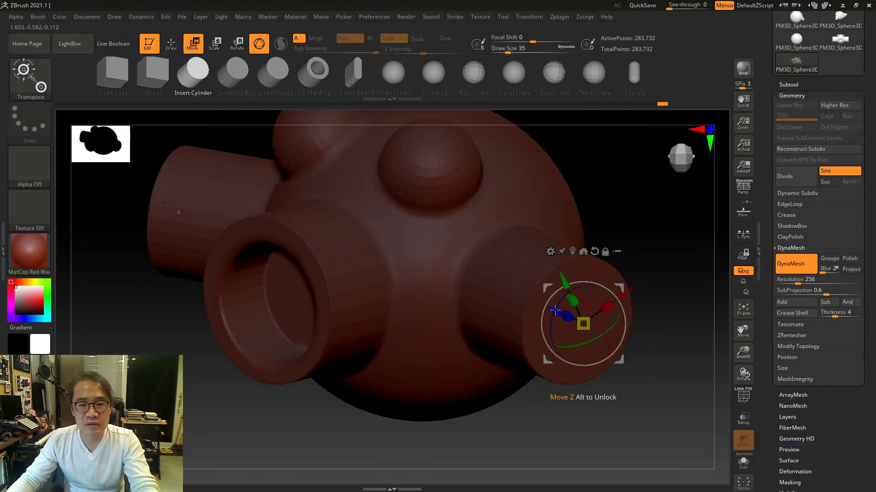
left_click_drag(648, 401, 631, 319)
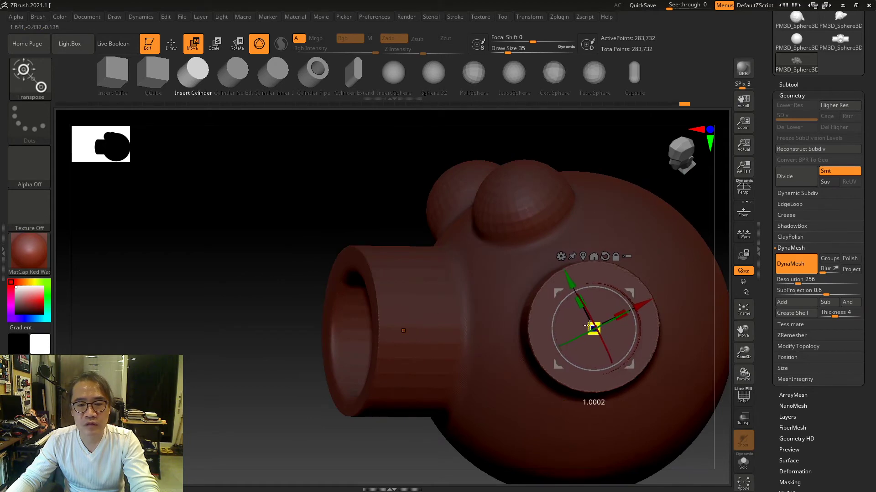
left_click_drag(589, 326, 584, 313)
left_click_drag(214, 320, 247, 361)
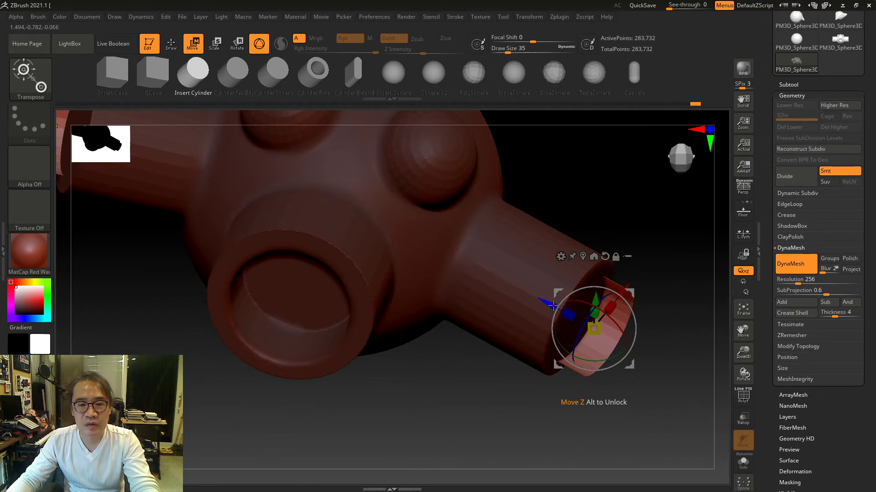
left_click_drag(550, 305, 522, 346)
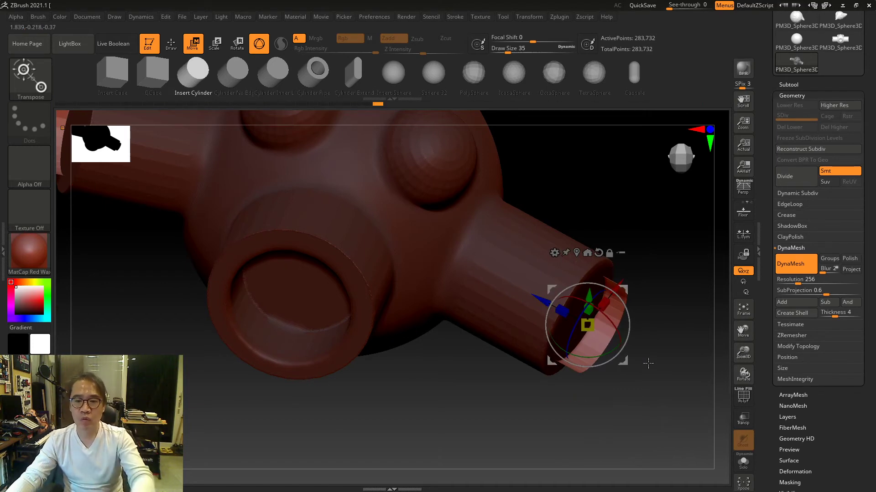
- Return to Draw mode, clear the mask and remesh with DynaMesh to cut the round recess into the side cylinder
left_click(184, 70)
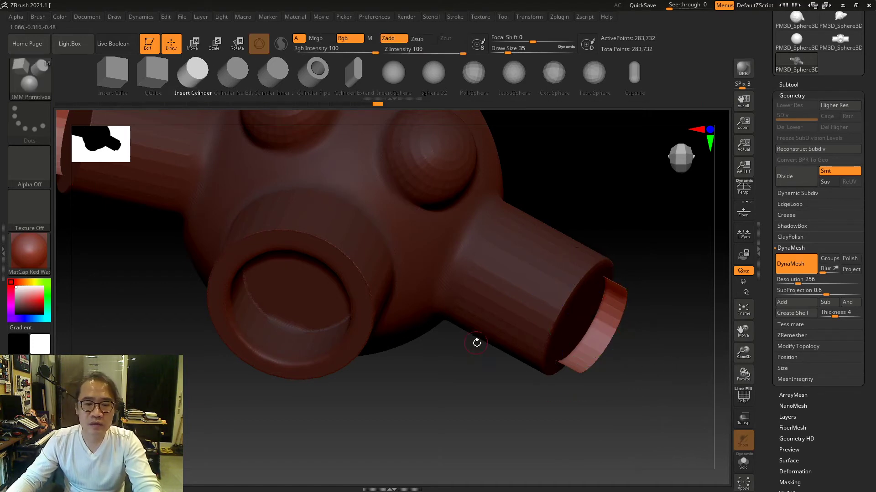
key("ctrl")
left_click_drag(613, 173, 635, 206, "ctrl")
left_click_drag(604, 157, 635, 194, "ctrl")
mouse_move(659, 277)
left_mouse_down()
mouse_move(696, 250)
mouse_move(655, 265)
left_mouse_up()
right_click_drag(654, 266, 651, 267, "ctrl")
right_click_drag(651, 266, 648, 232, "alt")
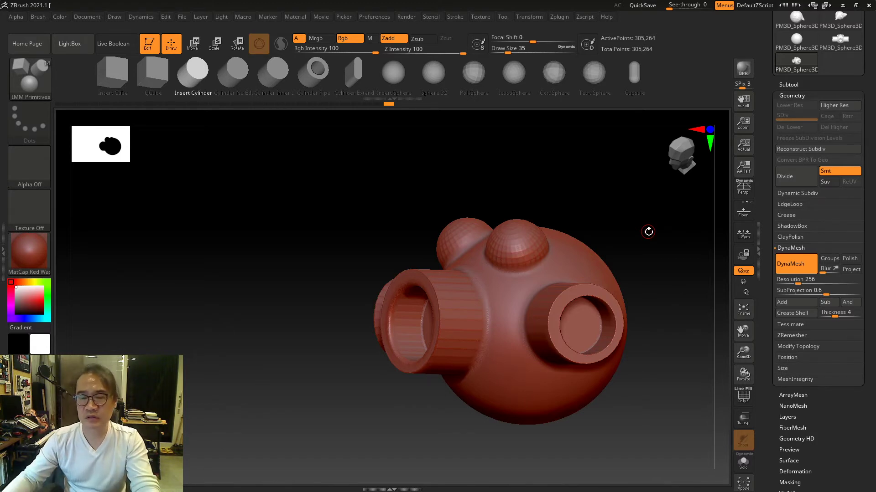
- Turn off DynaMesh for the combined mesh
right_click_drag(402, 232, 309, 247)
right_click_drag(305, 204, 388, 207, "ctrl")
right_click_drag(597, 199, 404, 206)
left_click(637, 251, "ctrl")
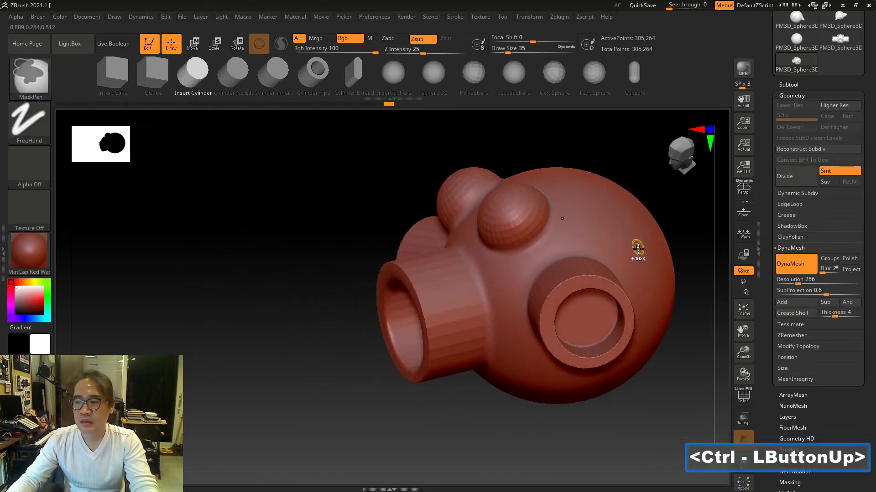
right_click_drag(354, 226, 205, 228, "alt")
left_click_drag(594, 242, 637, 241, "shift")
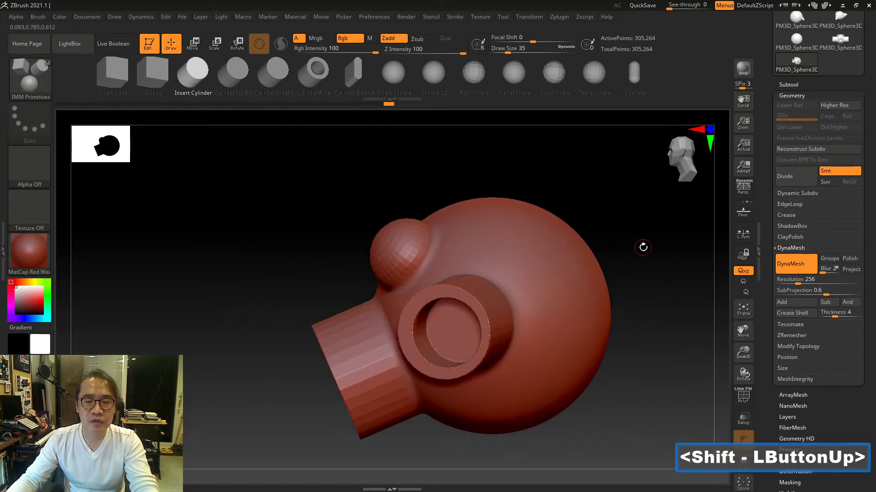
left_click(792, 272)
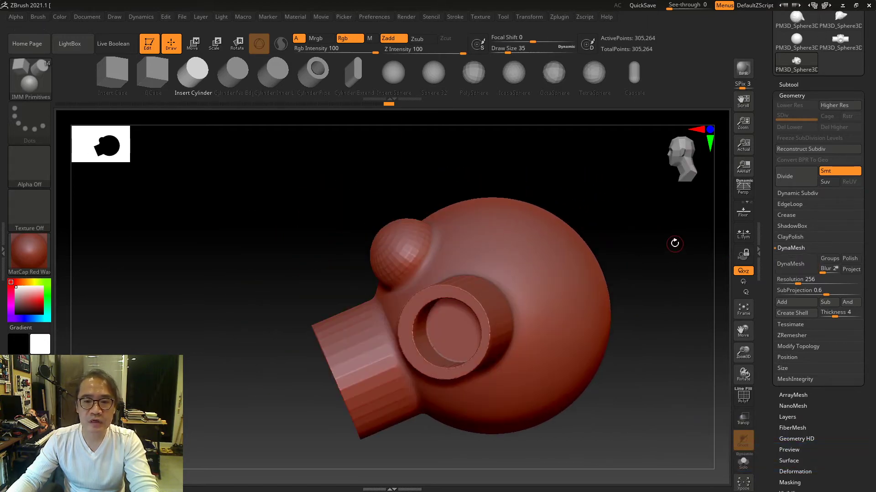
- Show the polyframe and examine the polygroup colours of the sphere, cylinders and recesses
left_click_drag(661, 243, 651, 272, "shift")
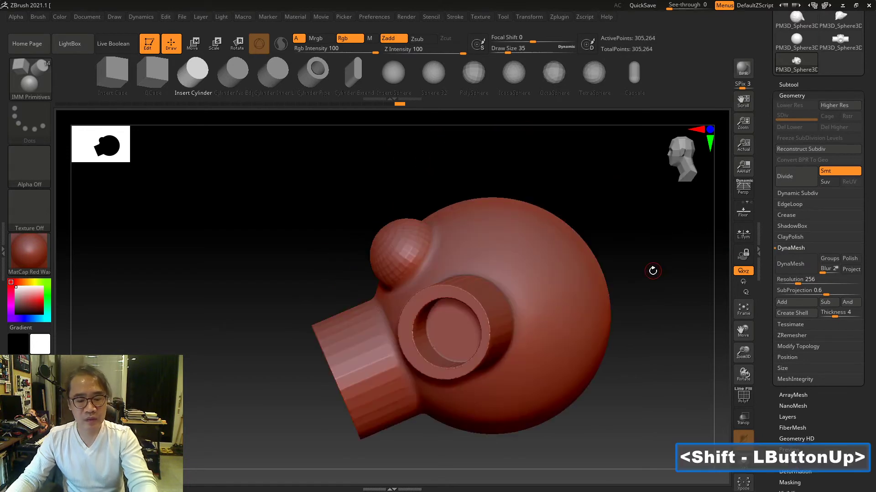
key("shift+f")
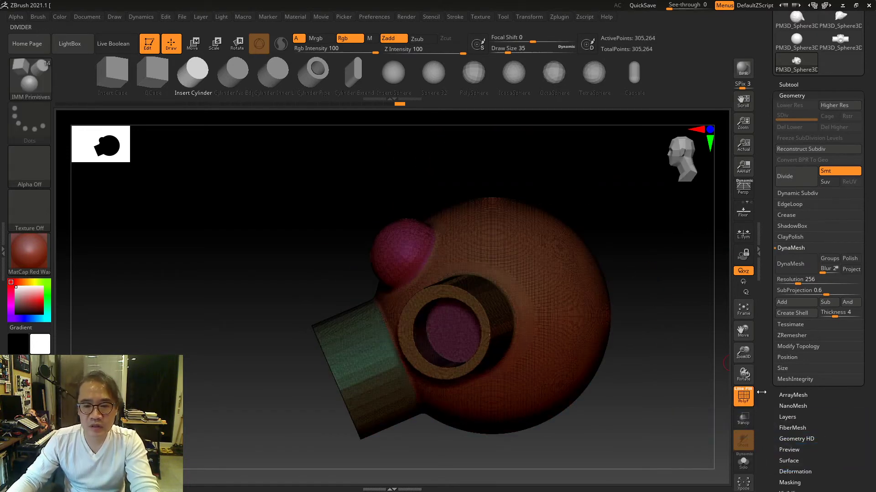
mouse_move(321, 240)
left_mouse_down()
mouse_move(329, 226)
mouse_move(430, 252)
left_mouse_up()
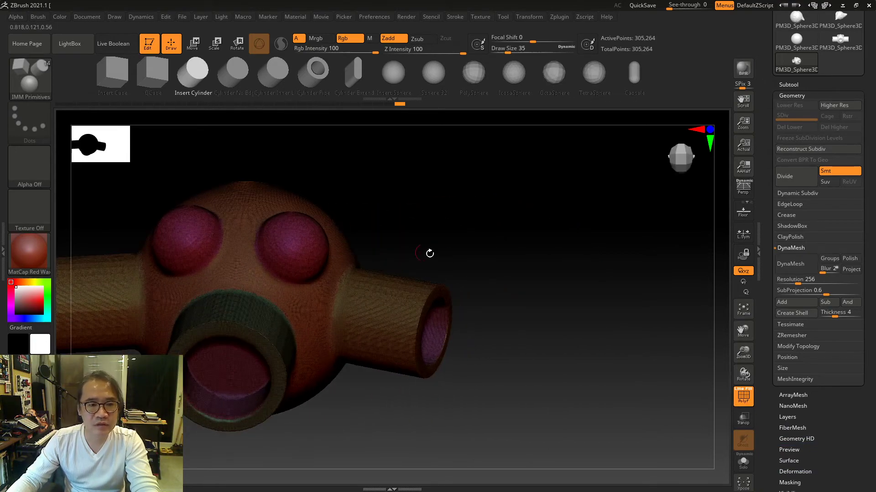
mouse_move(430, 252)
right_mouse_down("ctrl")
mouse_move(532, 264)
mouse_move(479, 254)
right_mouse_up("ctrl")
mouse_move(479, 254)
left_mouse_down()
mouse_move(489, 258)
mouse_move(471, 250)
left_mouse_up()
right_click_drag(474, 252, 630, 301, "alt")
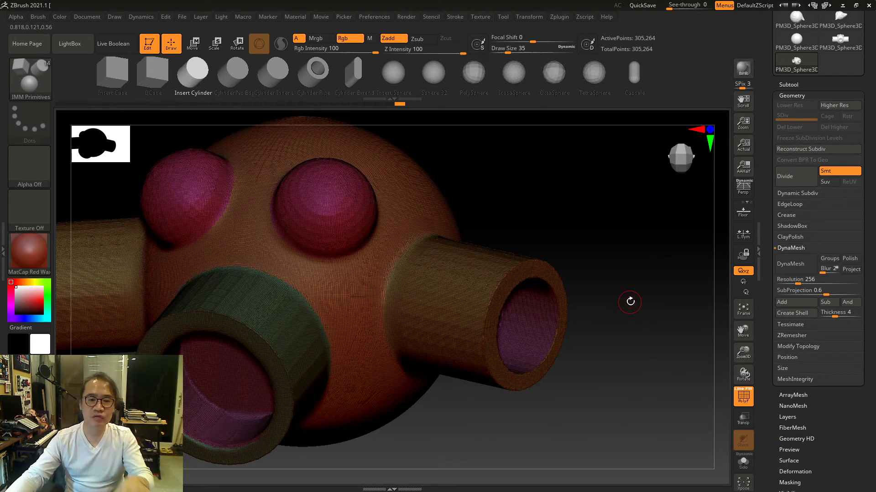
right_click_drag(553, 214, 598, 212, "ctrl")
- Toggle the polyframe off and on repeatedly to compare the plain surface with its polygroup colours
left_click(743, 398)
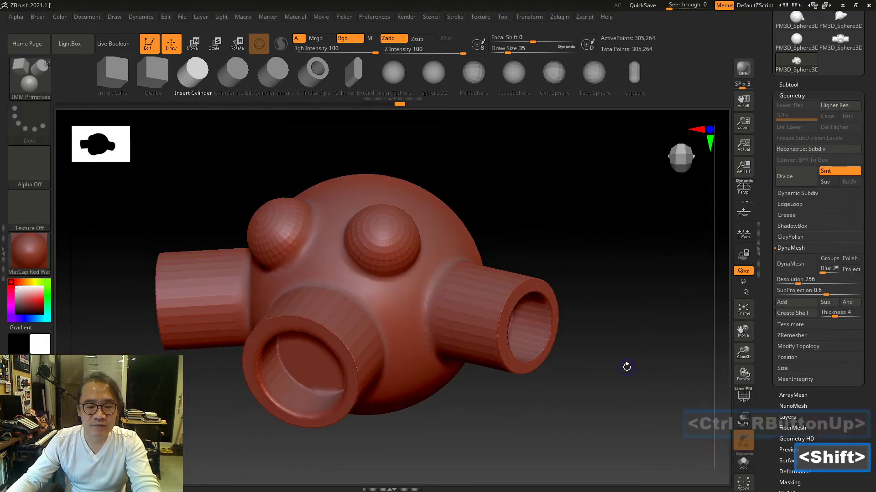
key("shift+f")
key("shift+f")
key("shift+f")
key("shift+f")
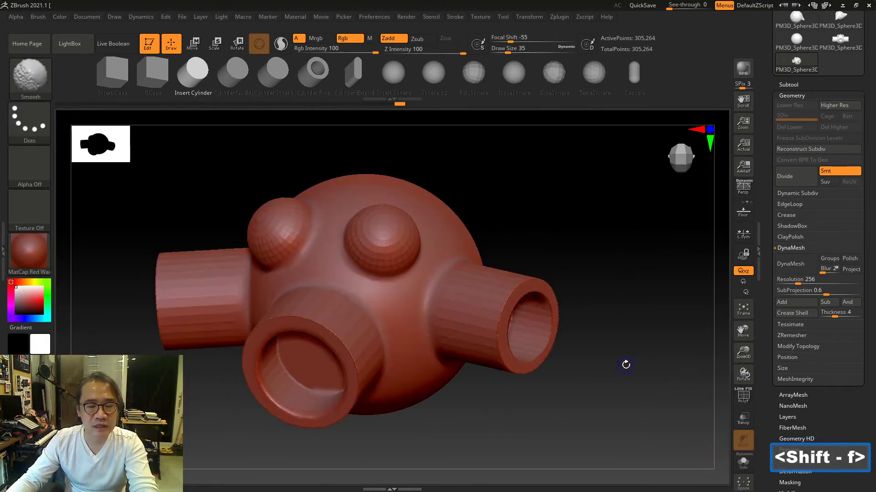
key("shift+f")
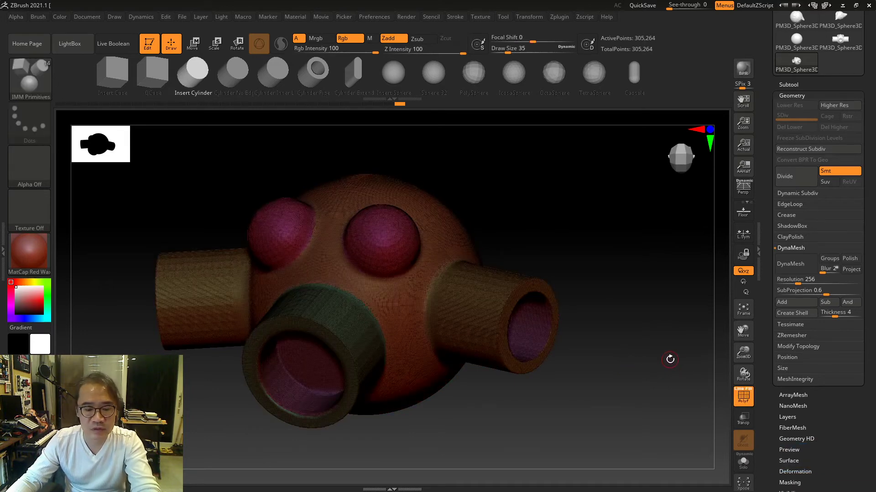
key("shift+f")
key("shift+f")
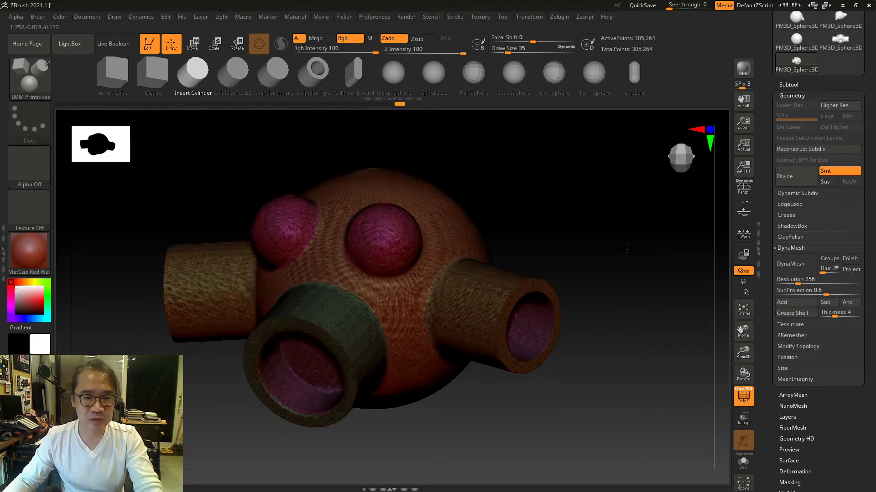
- Turn to the back of the sphere and set the Draw Size to 158 for masking
left_click_drag(625, 247, 561, 245, "alt")
right_click_drag(561, 244, 323, 205, "alt")
mouse_move(323, 204)
left_mouse_down()
mouse_move(325, 223)
mouse_move(305, 207)
mouse_move(319, 212)
left_mouse_up()
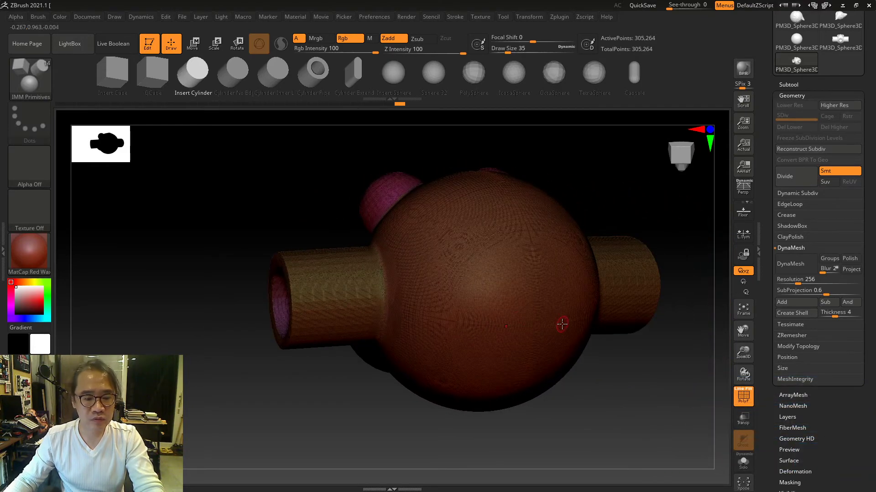
key("ctrl")
key("s")
left_click_drag(506, 313, 517, 313)
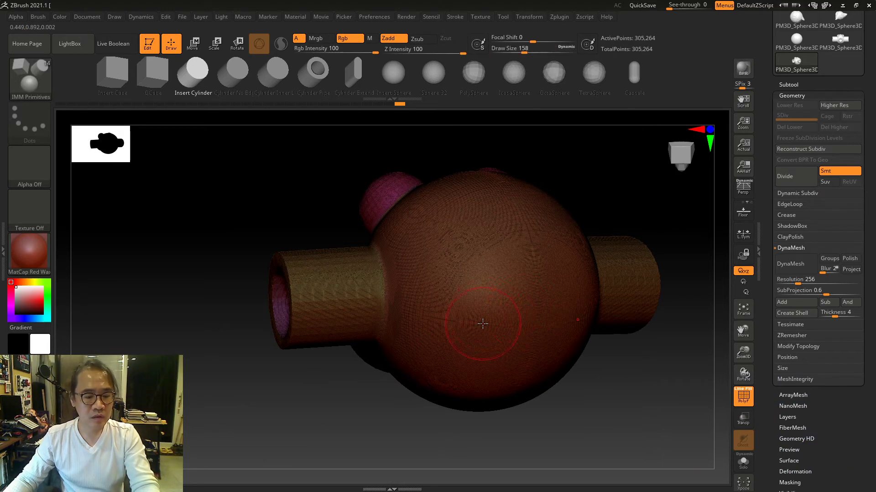
key("ctrl")
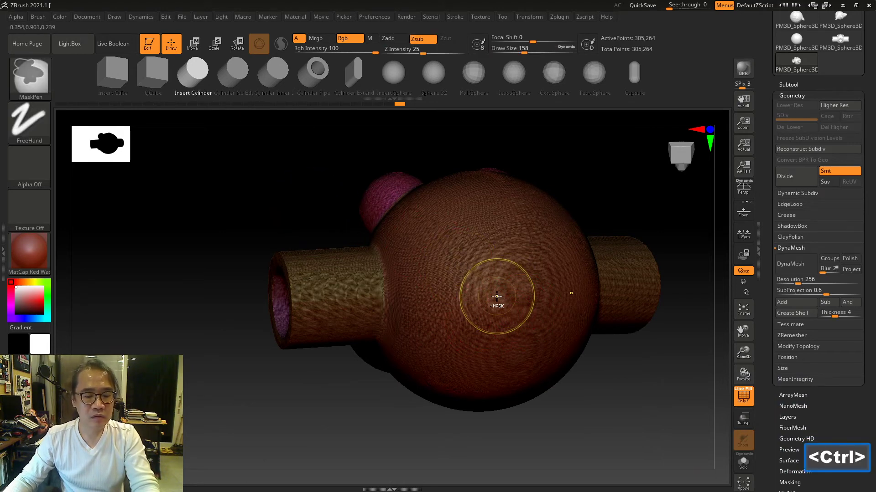
- Hide the polyframe and undo the trial mask strokes painted on the back of the sphere
mouse_move(489, 303)
left_mouse_down("ctrl")
mouse_move(520, 285)
mouse_move(500, 303)
mouse_move(554, 303)
mouse_move(515, 354)
mouse_move(474, 269)
mouse_move(522, 254)
mouse_move(506, 331)
left_mouse_up("ctrl")
key("shift+f")
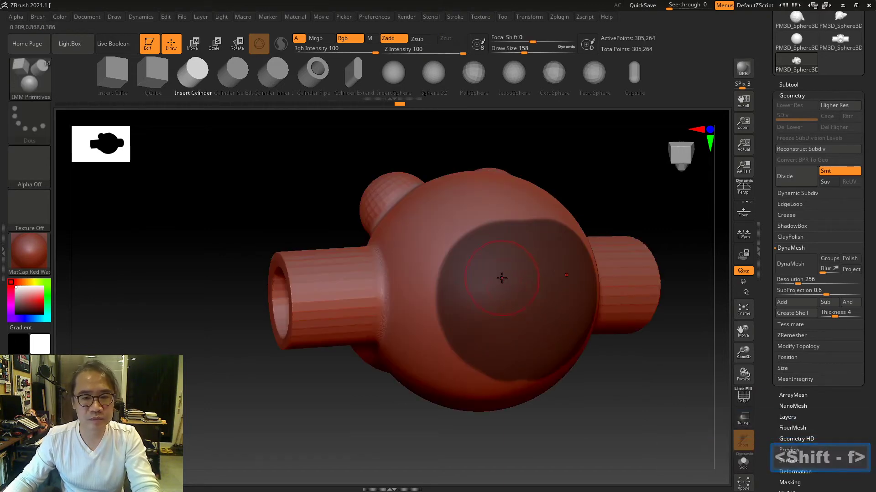
mouse_move(502, 278)
left_mouse_down("ctrl")
mouse_move(515, 228)
mouse_move(485, 262)
mouse_move(476, 348)
mouse_move(509, 363)
left_mouse_up("ctrl")
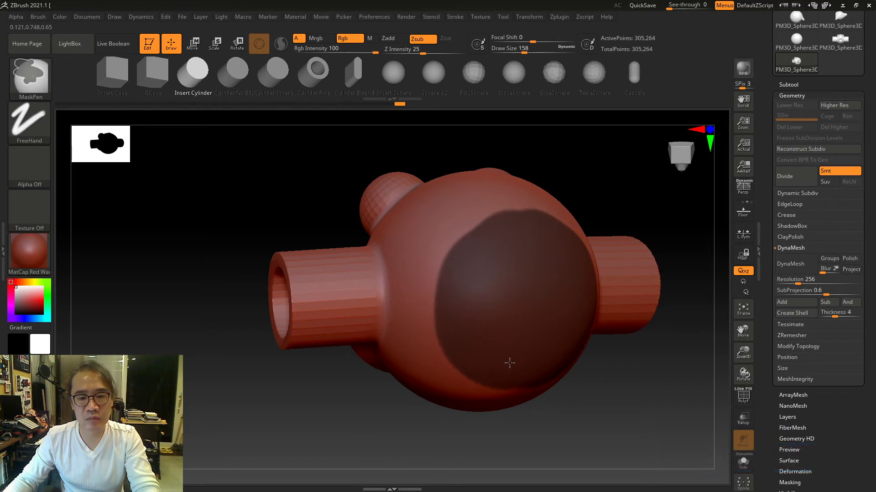
mouse_move(513, 240)
left_mouse_down("ctrl")
mouse_move(456, 249)
mouse_move(512, 286)
left_mouse_up("ctrl")
key("ctrl+z")
left_click(525, 297, "ctrl")
key("ctrl+z")
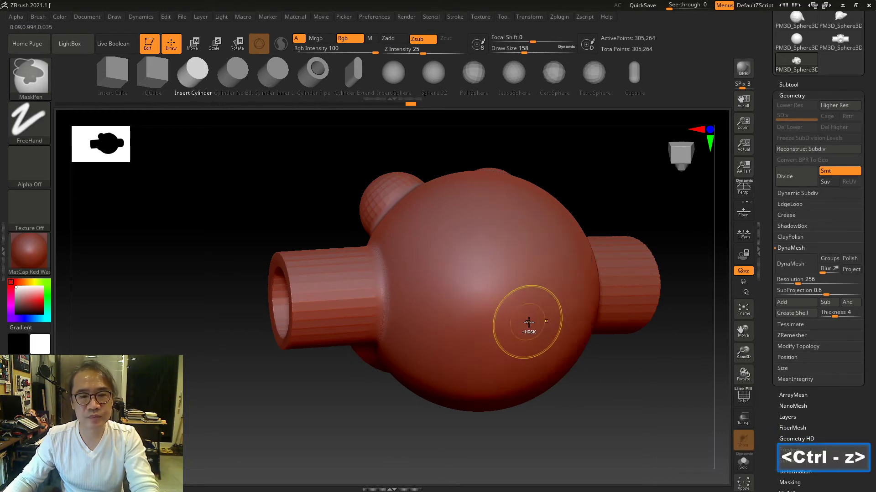
- Paint a large round mask centred on the back of the sphere
left_click(537, 304, "ctrl")
mouse_move(538, 304)
left_mouse_down("ctrl")
mouse_move(545, 308)
mouse_move(529, 301)
mouse_move(538, 278)
left_mouse_up("ctrl")
mouse_move(540, 332)
left_mouse_down("ctrl")
mouse_move(500, 310)
mouse_move(524, 274)
mouse_move(511, 254)
mouse_move(526, 267)
mouse_move(461, 315)
mouse_move(486, 330)
mouse_move(562, 319)
left_mouse_up("ctrl")
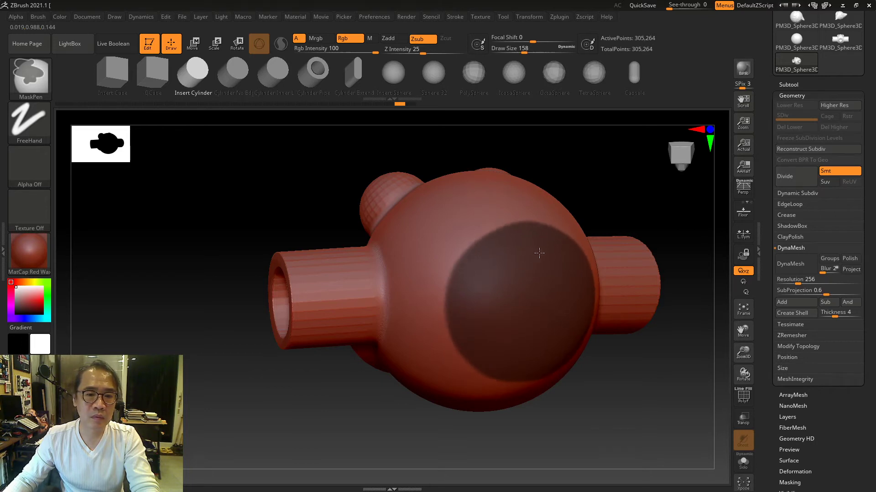
left_click_drag(539, 253, 576, 332, "ctrl")
- Show the polyframe and turn the masked round area into its own polygroup with Group Masked Clear Mask
mouse_move(634, 406)
left_mouse_down()
mouse_move(617, 396)
mouse_move(630, 401)
left_mouse_up()
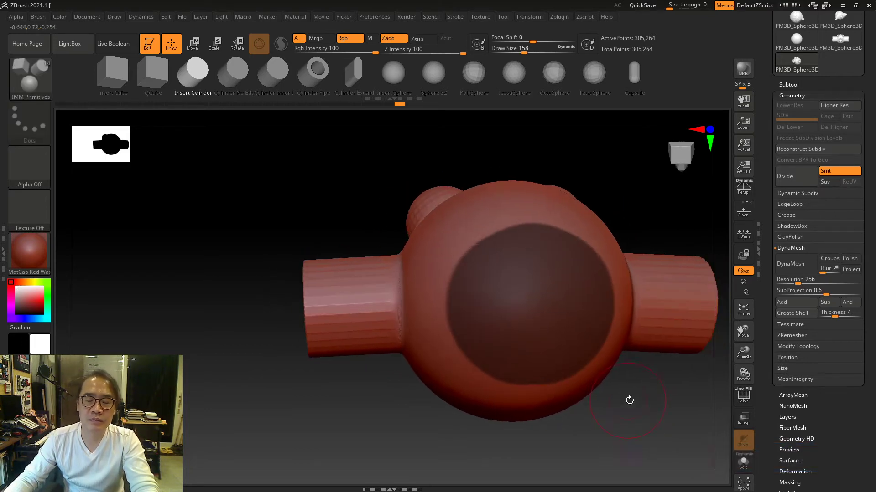
right_click_drag(657, 410, 615, 403, "alt")
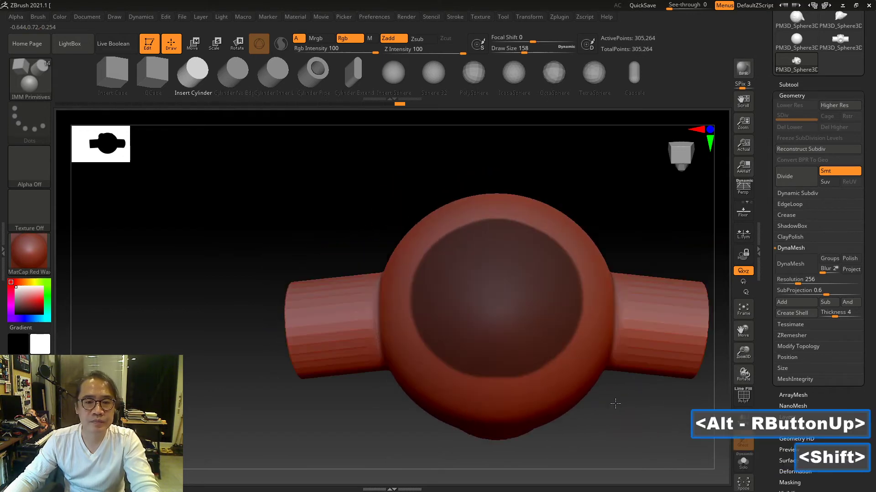
left_click_drag(871, 347, 871, 347)
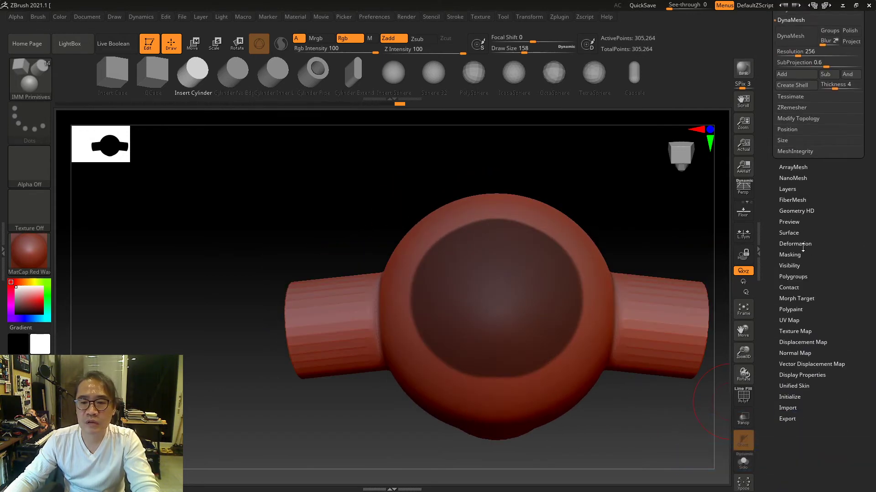
left_click(793, 277)
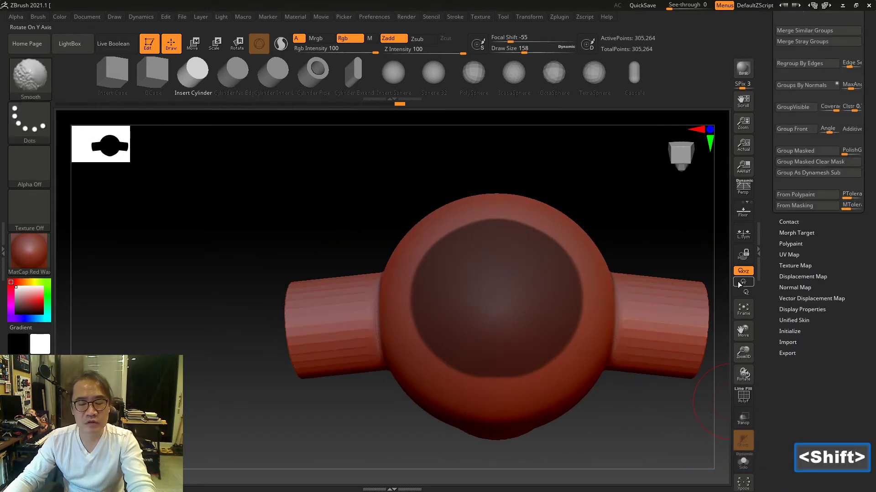
key("shift+f")
scroll(798, 325, "up", 5)
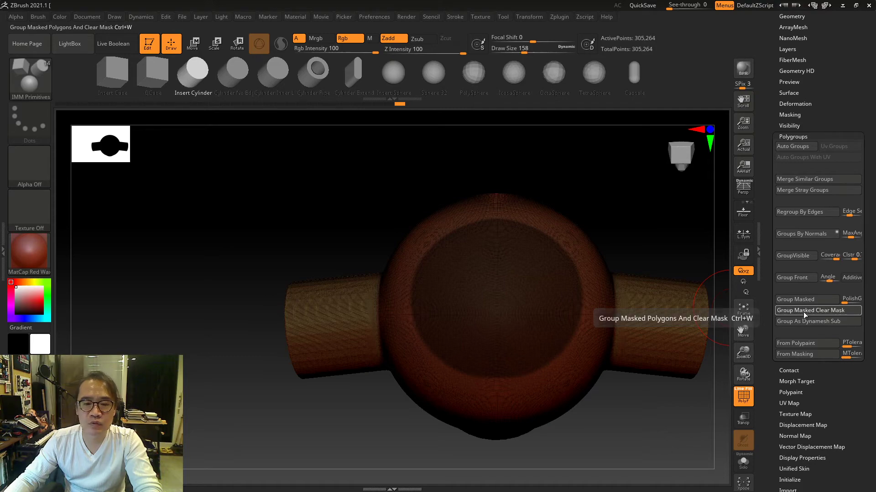
left_click(803, 312)
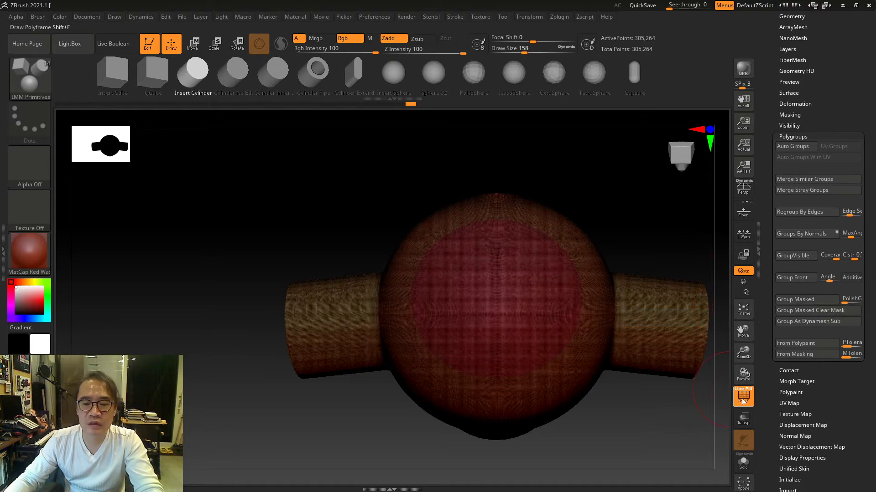
- Inspect the new round polygroup from several angles and switch to the IMM PrimitivesH brush
left_click_drag(369, 155, 458, 256)
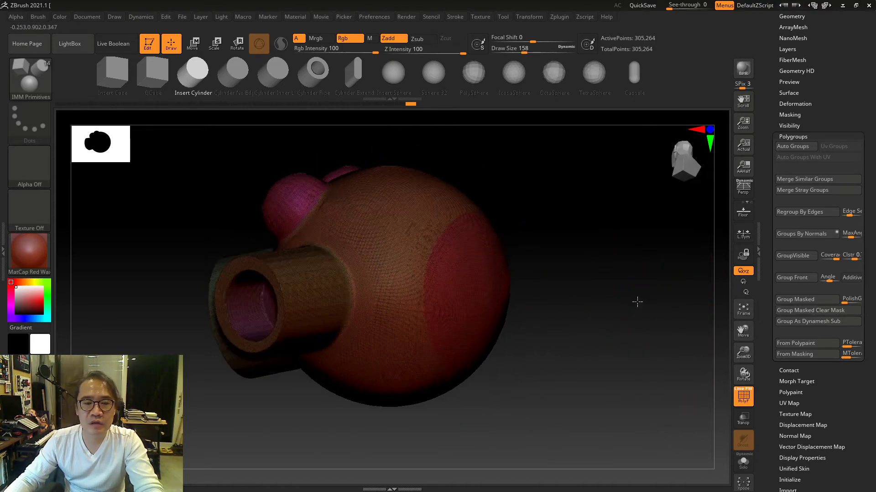
left_click_drag(637, 301, 616, 320)
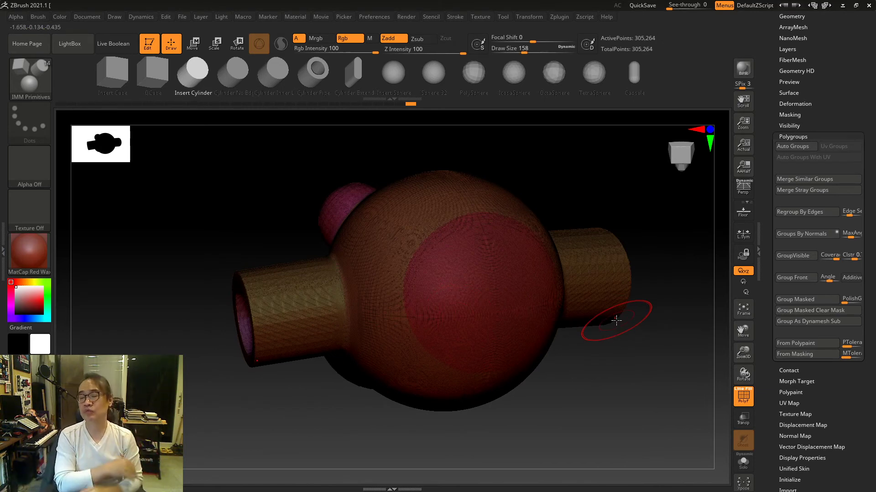
left_click_drag(618, 318, 524, 335)
left_click(28, 75)
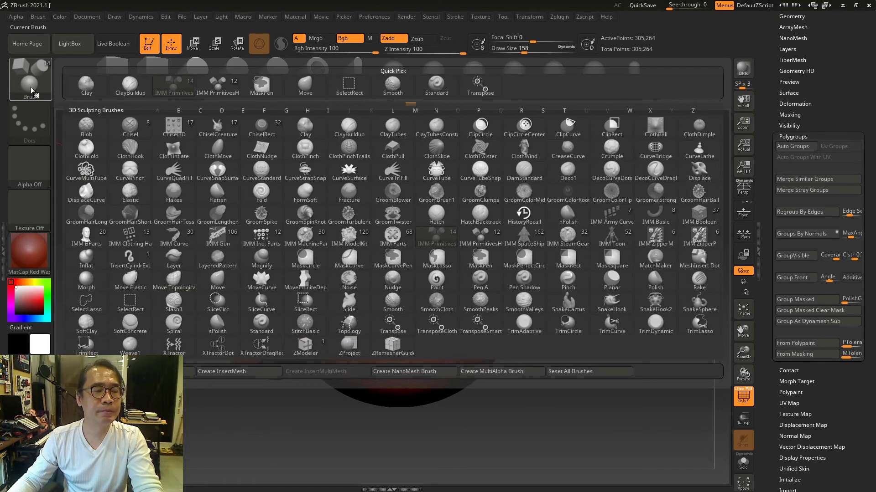
left_click(31, 87)
left_click(23, 85)
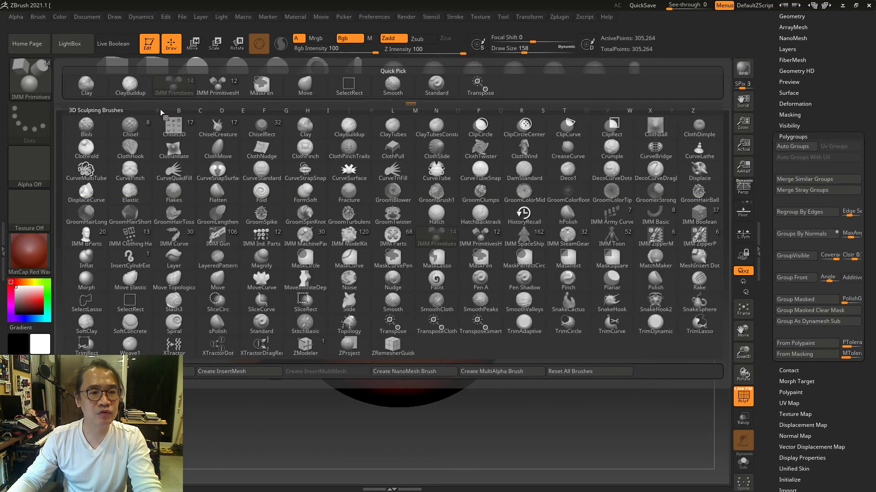
left_click(328, 110)
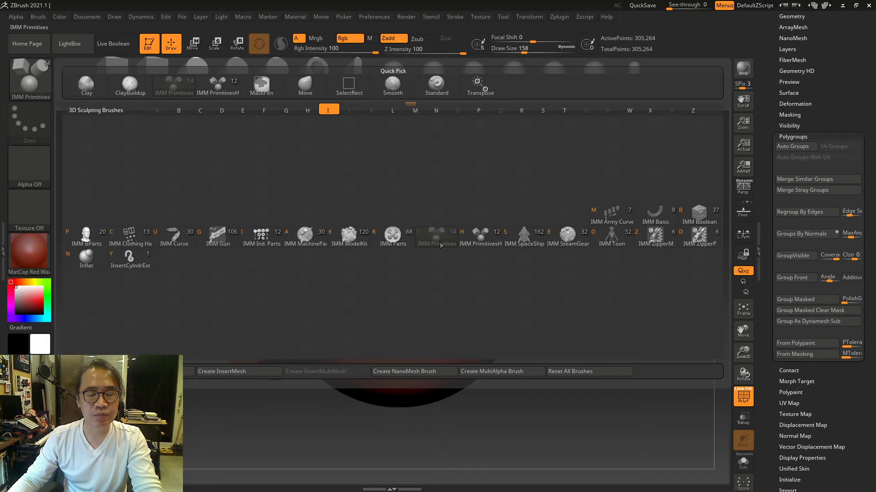
mouse_move(441, 245)
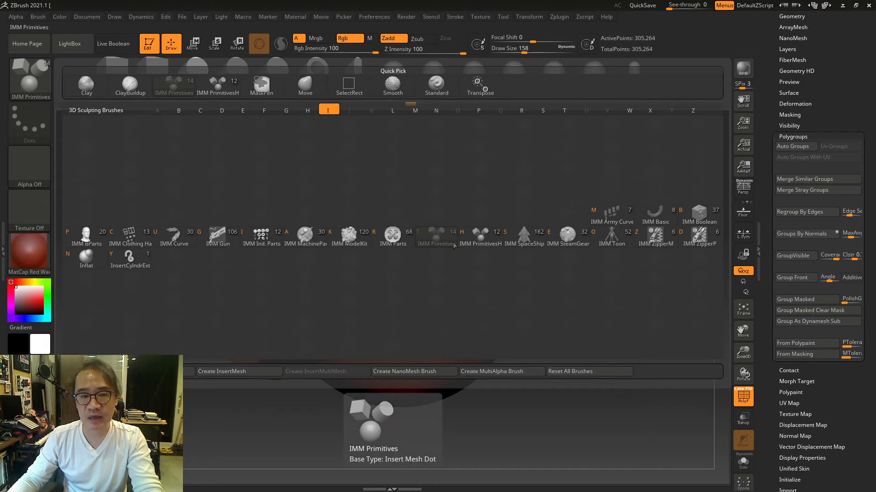
left_click(492, 237)
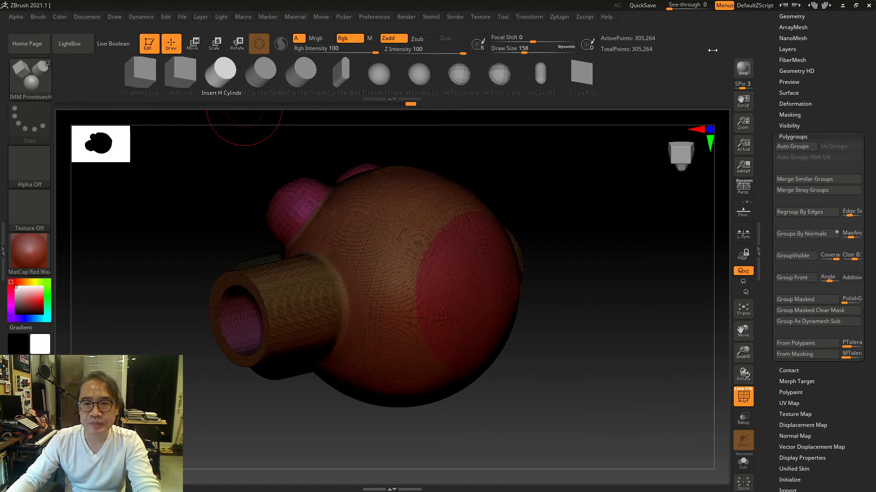
- Reveal the DynaMesh settings and insert an H Cylinder on the round red polygroup of the sphere
left_click_drag(822, 93, 857, 242)
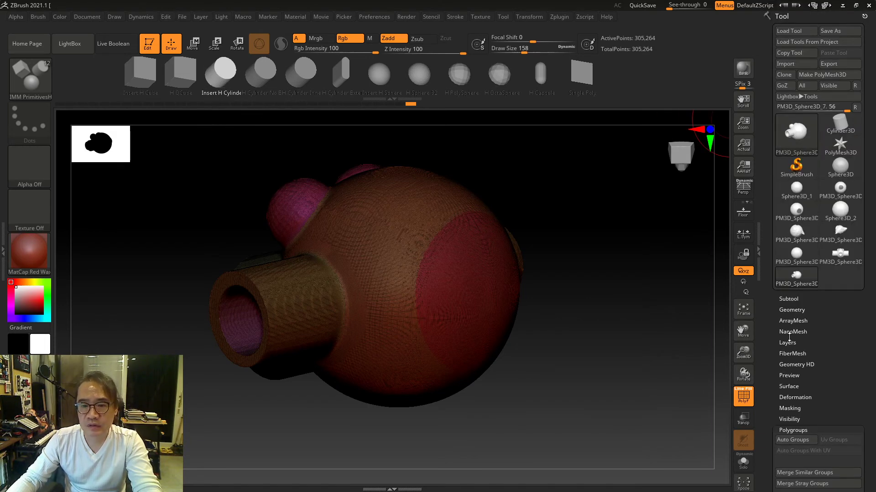
left_click(793, 311)
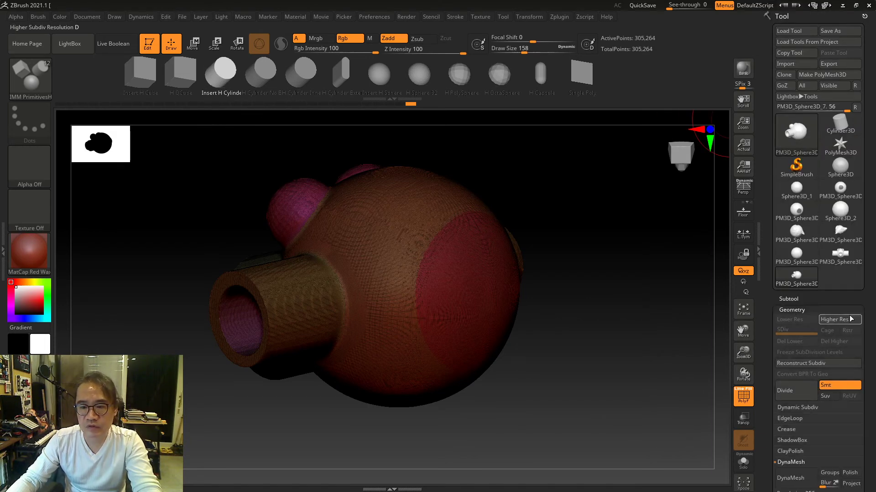
left_click_drag(868, 308, 869, 242)
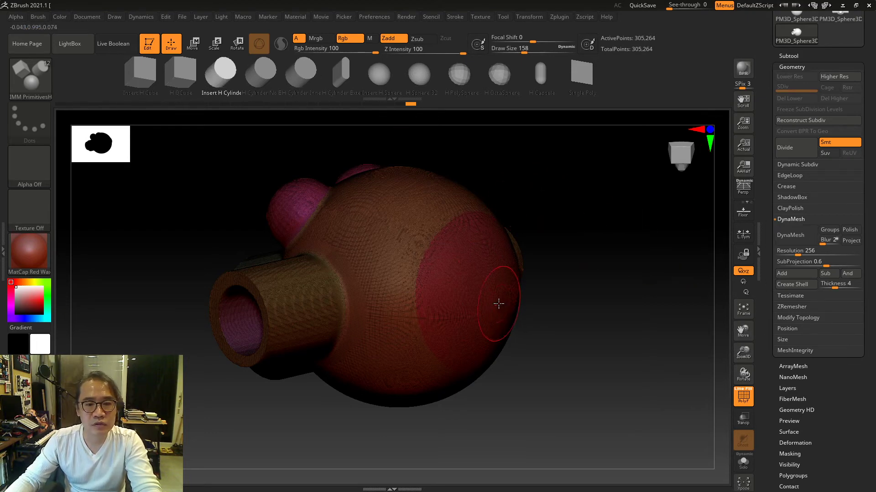
left_click_drag(497, 305, 570, 273)
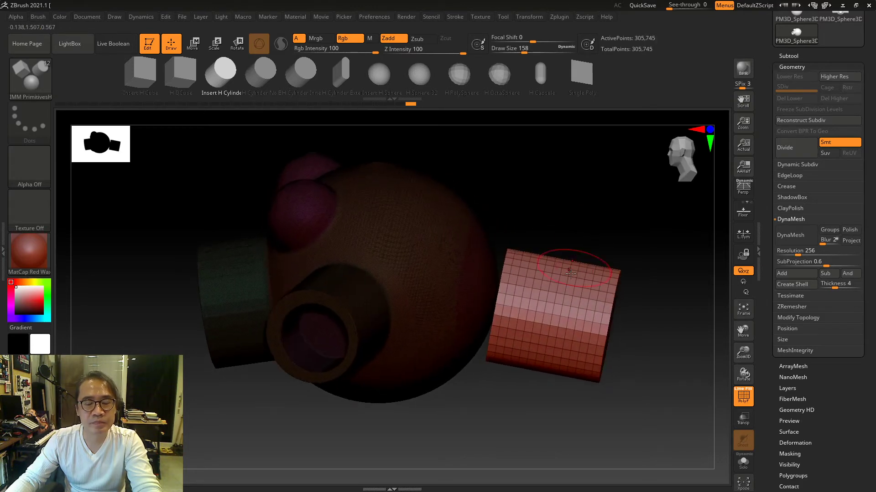
- Move the inserted cylinder outward along its axis, leaving a gap between it and the sphere
key("w")
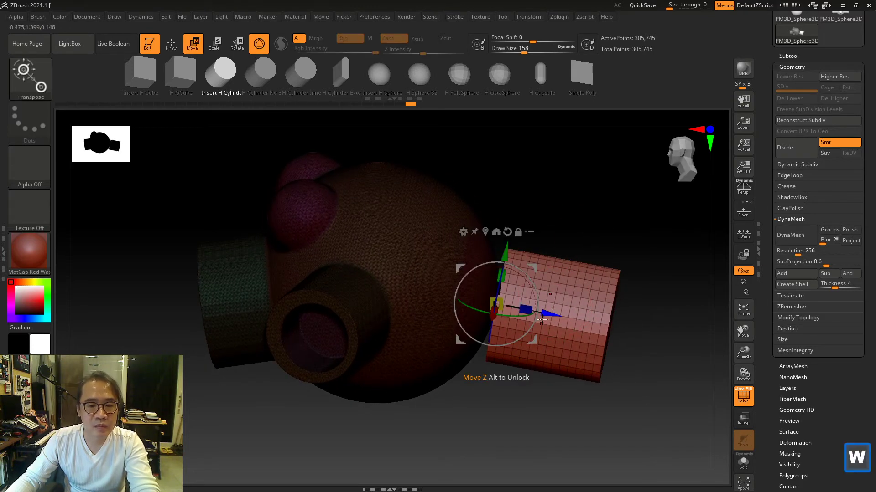
left_click_drag(547, 315, 547, 315)
right_click_drag(623, 328, 592, 333, "ctrl")
right_click_drag(543, 221, 552, 280)
right_click_drag(557, 181, 494, 168)
right_click_drag(495, 153, 533, 176, "ctrl")
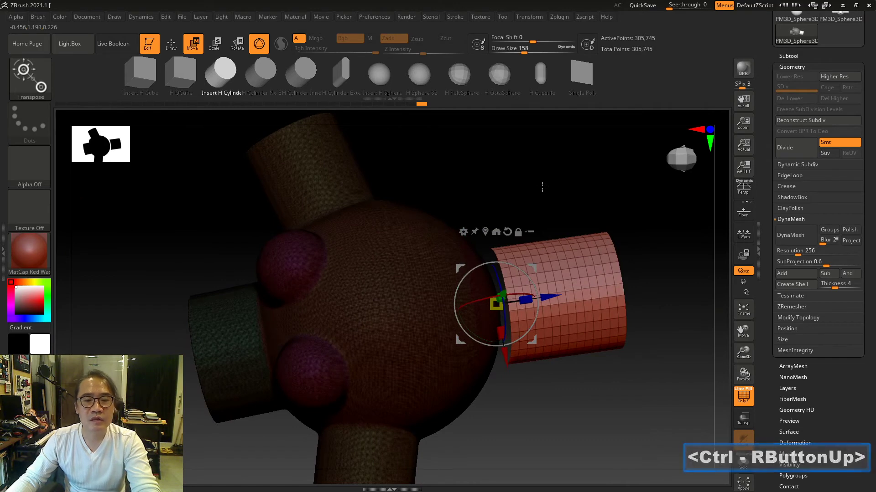
- Return to drawing mode, clear the mask and update the DynaMesh to bridge the cylinder to the sphere's polygroup
key("q")
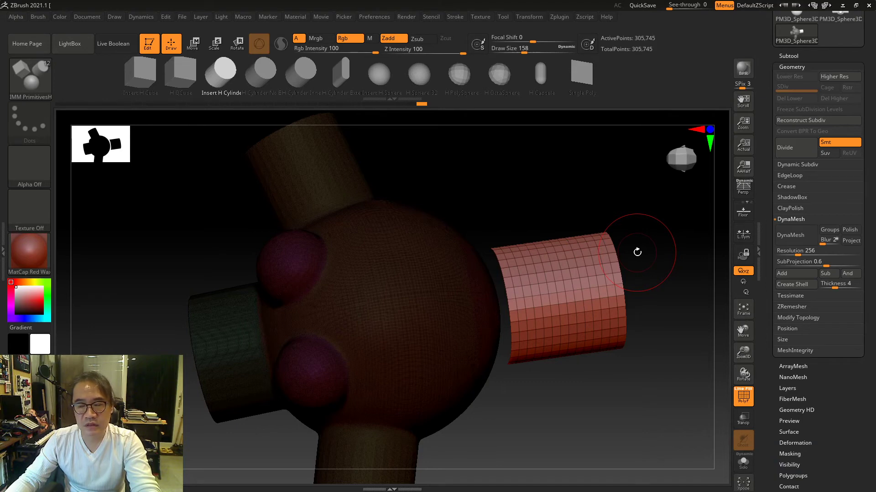
left_click(511, 154, "ctrl")
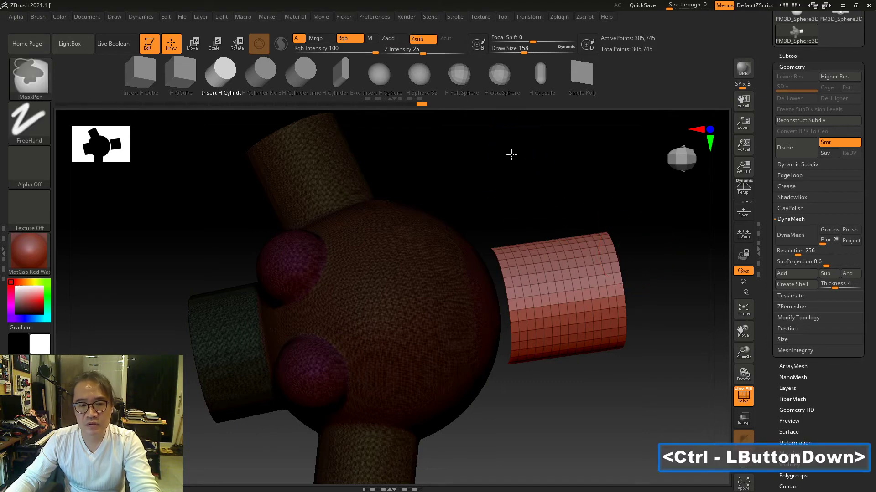
mouse_move(537, 178)
left_mouse_down("ctrl")
mouse_move(539, 185)
mouse_move(525, 187)
left_mouse_up("ctrl")
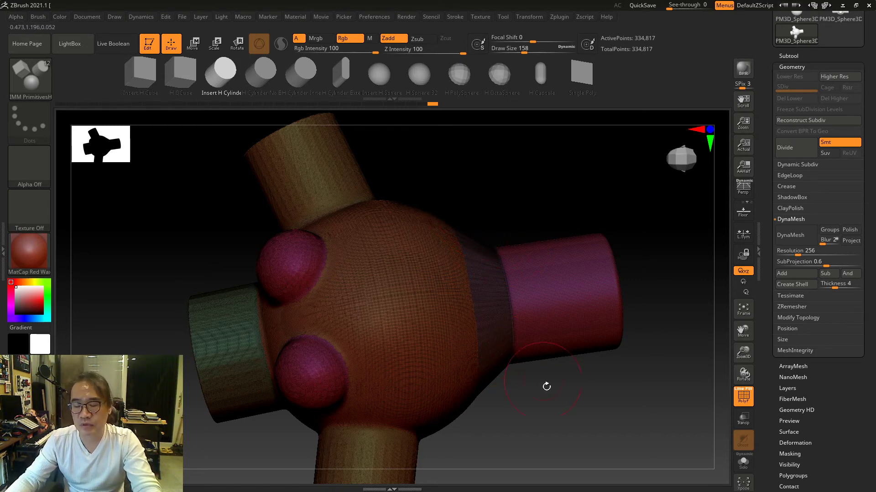
- Hide the polyframe and smooth the seams where the bridge meets the sphere and the cylinder
mouse_move(545, 385)
right_mouse_down("ctrl")
mouse_move(592, 426)
mouse_move(582, 407)
right_mouse_up("ctrl")
key("shift+f")
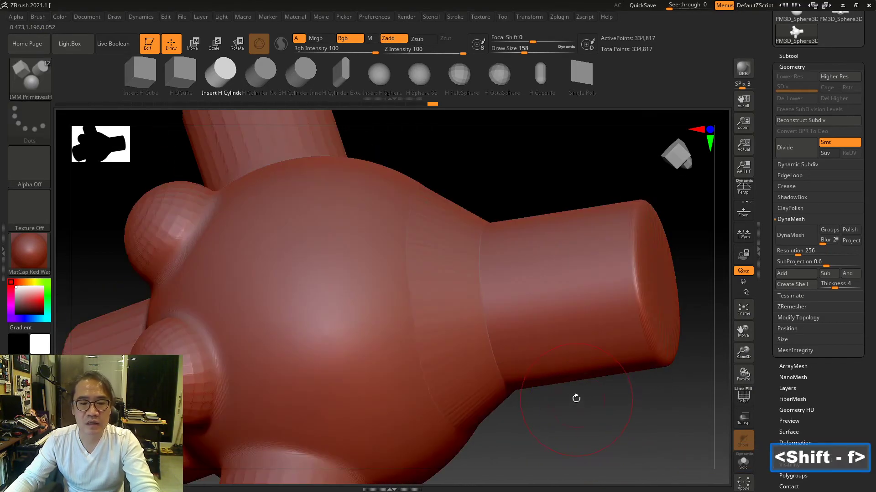
key("shift")
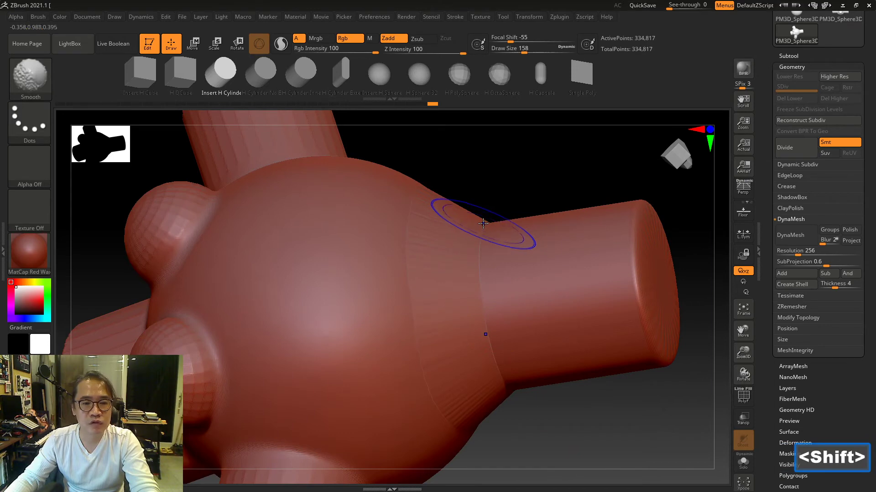
left_click_drag(483, 223, 483, 227, "shift")
left_click_drag(478, 284, 477, 287, "shift")
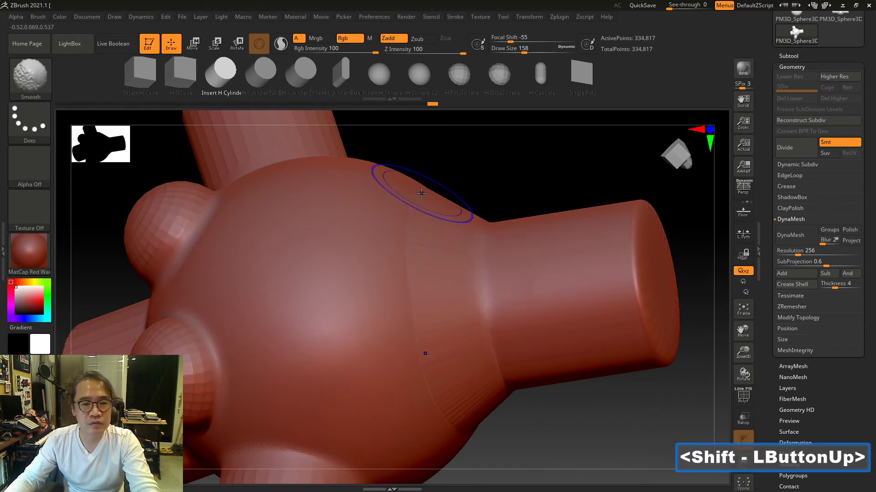
left_click_drag(413, 201, 411, 222, "shift")
left_click_drag(411, 319, 474, 425, "shift")
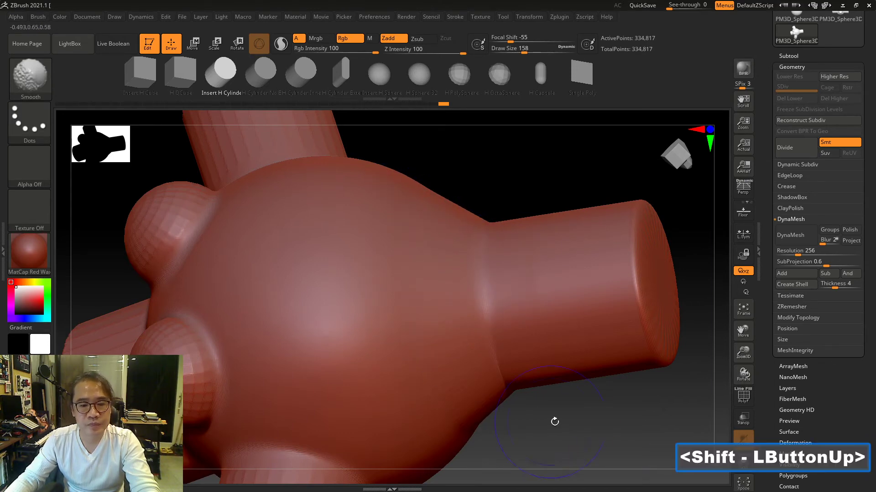
mouse_move(556, 420)
left_mouse_down()
mouse_move(551, 387)
mouse_move(525, 365)
left_mouse_up()
left_click_drag(416, 302, 506, 336, "shift")
left_click_drag(460, 374, 519, 367, "shift")
- Show the polyframe and mask a round spot on the sphere between the small spheres and the bridged cylinder
mouse_move(657, 388)
left_mouse_down()
mouse_move(611, 399)
mouse_move(565, 388)
left_mouse_up()
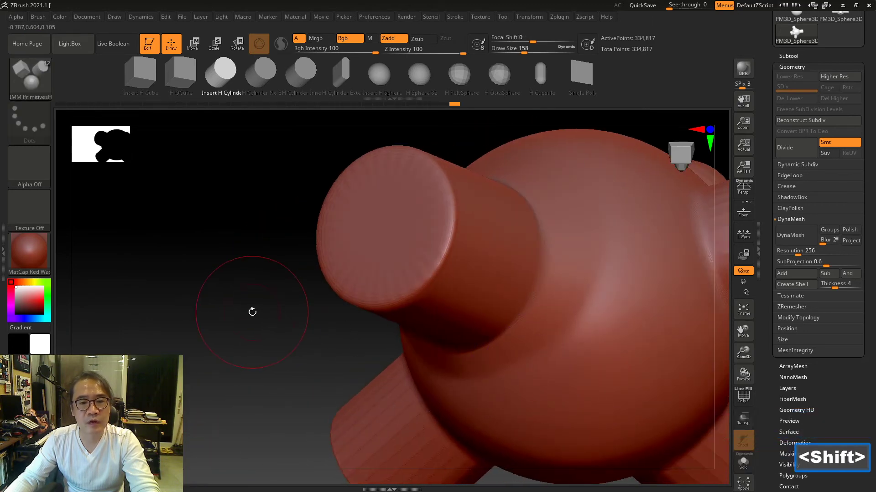
mouse_move(252, 311)
left_mouse_down()
mouse_move(433, 361)
mouse_move(461, 383)
left_mouse_up()
right_click_drag(523, 403, 555, 401, "ctrl")
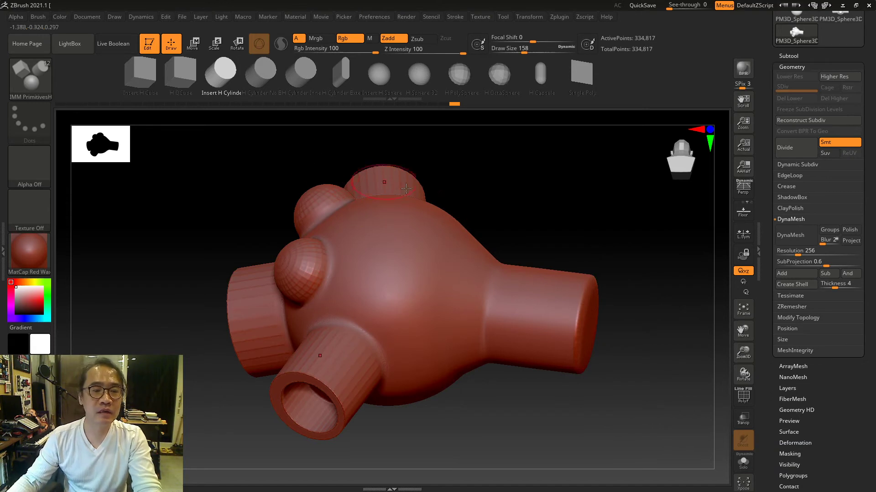
key("shift+f")
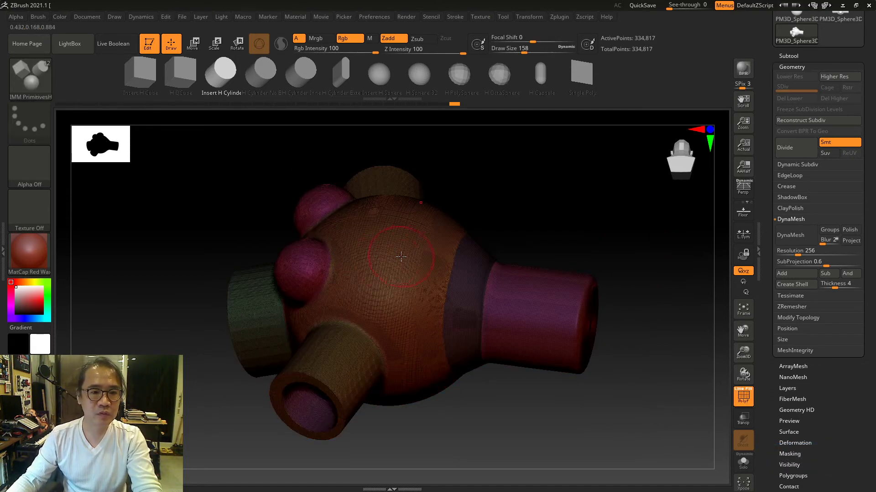
left_click(380, 279, "ctrl")
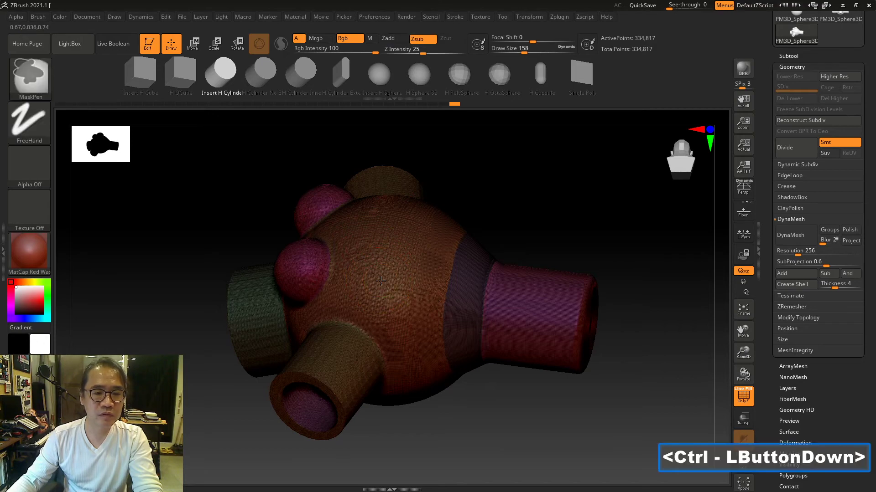
key("ctrl+z")
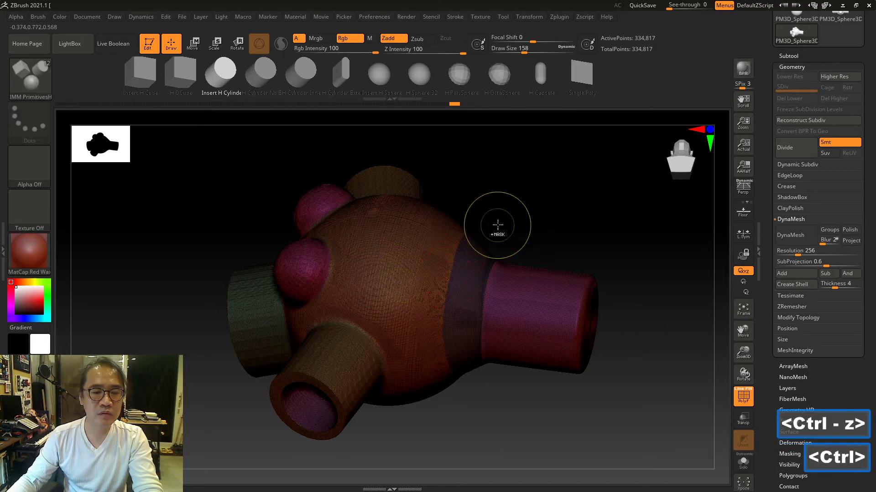
right_click_drag(499, 225, 453, 293, "ctrl")
left_click(386, 285, "ctrl")
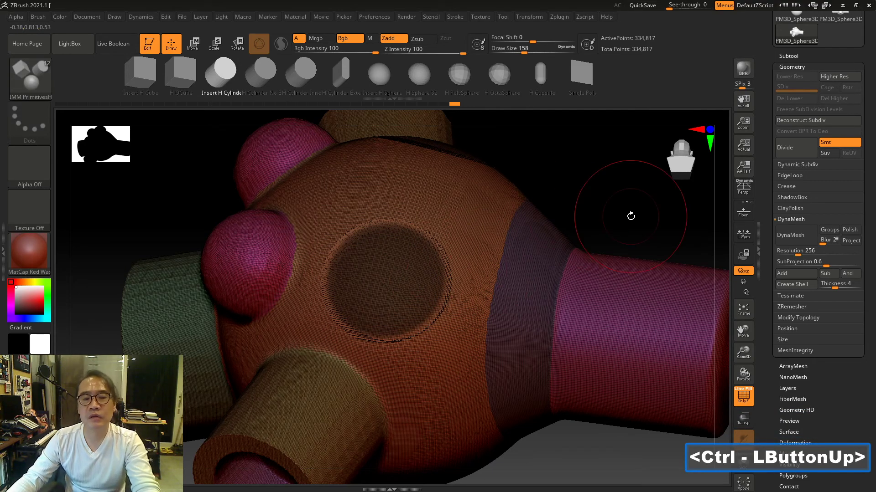
- Make the masked round spot a separate polygroup and clear its mask with Group Masked Clear Mask
scroll(848, 360, "down", 5)
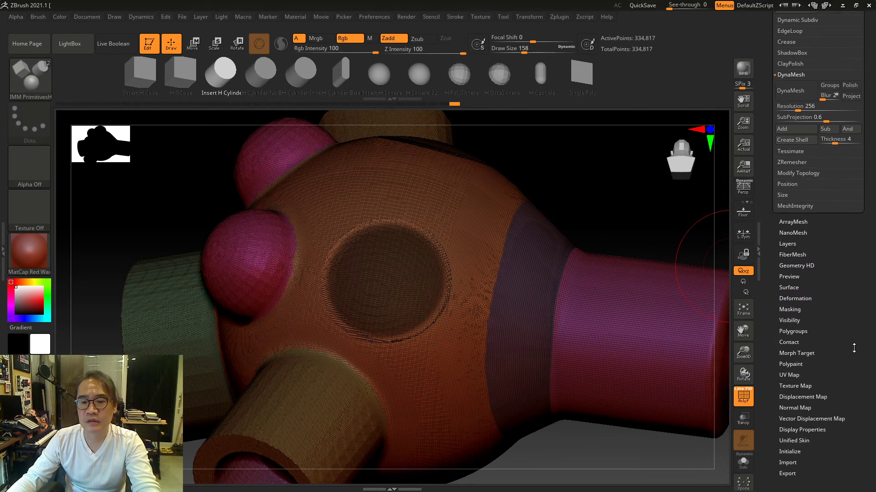
left_click(794, 332)
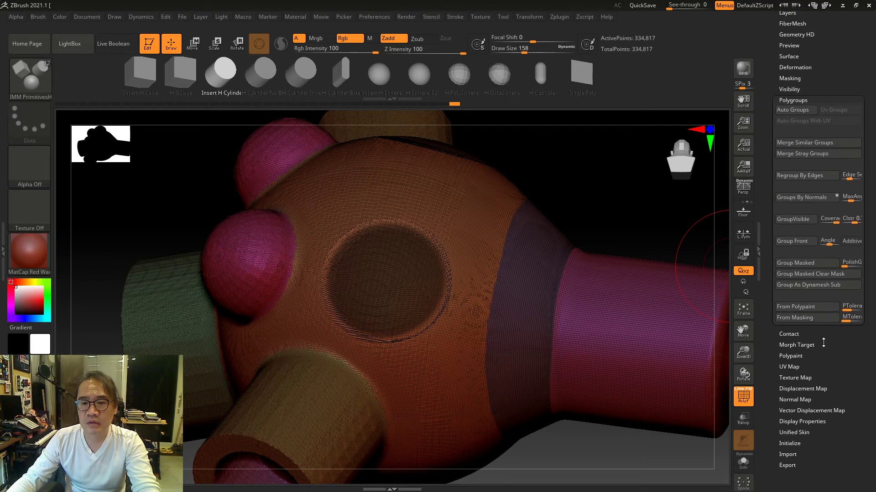
left_click(799, 274)
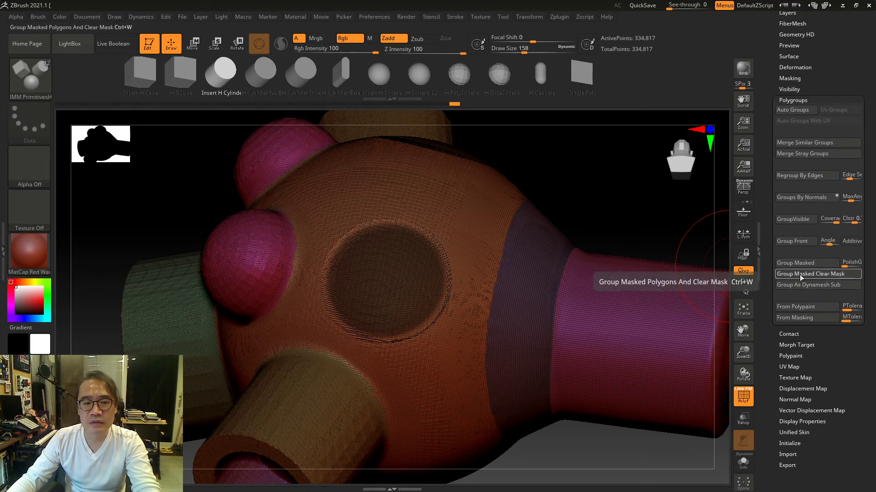
- Insert an H Sphere from the insert-mesh primitives onto the round polygroup spot on the large sphere
left_click(381, 78)
mouse_move(567, 179)
left_mouse_down()
mouse_move(584, 187)
mouse_move(548, 205)
left_mouse_up()
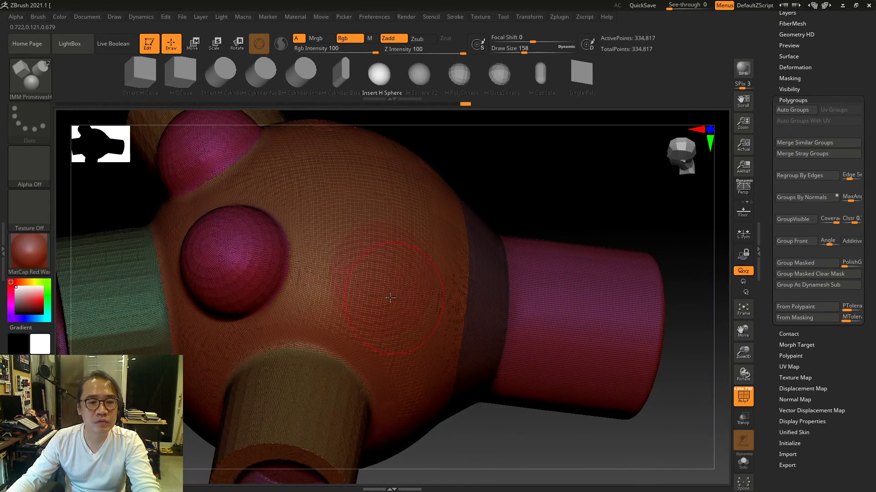
left_click_drag(389, 281, 410, 294)
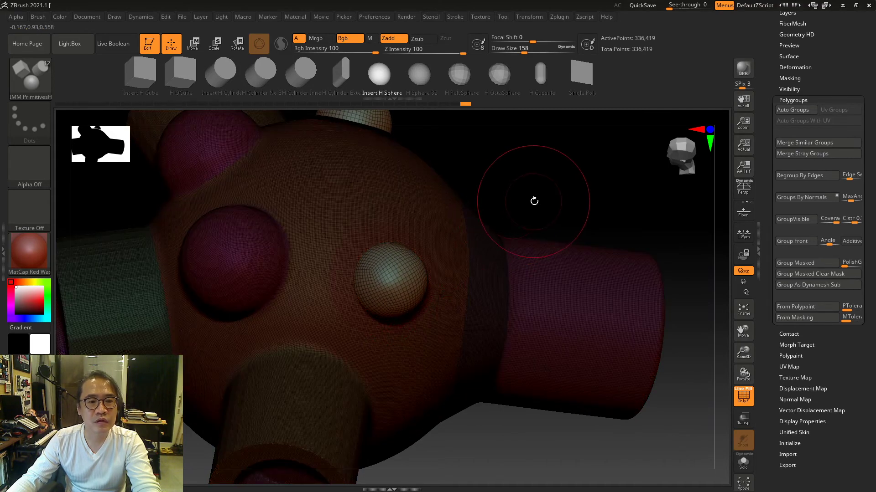
mouse_move(532, 199)
left_mouse_down()
mouse_move(559, 204)
mouse_move(445, 277)
left_mouse_up()
- Scale the newly inserted sphere up slightly with the transform gizmo and check its fit over the round polygroup from several angles
key("w")
mouse_move(513, 275)
left_mouse_down()
mouse_move(467, 268)
mouse_move(507, 290)
left_mouse_up()
right_click_drag(506, 290, 576, 297)
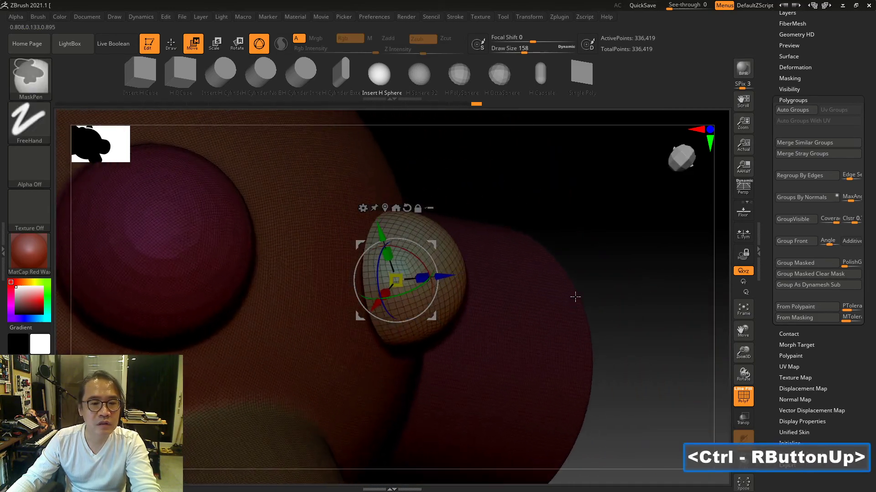
right_click_drag(601, 228, 580, 231)
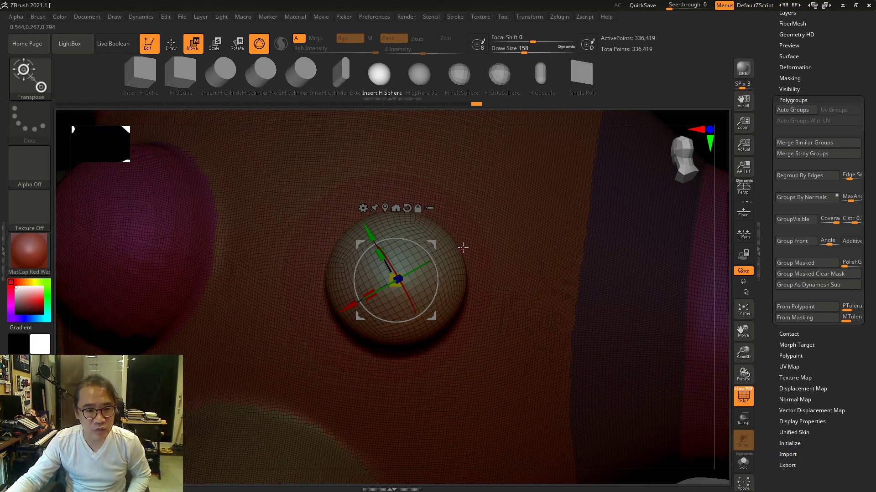
left_click_drag(407, 275, 407, 298)
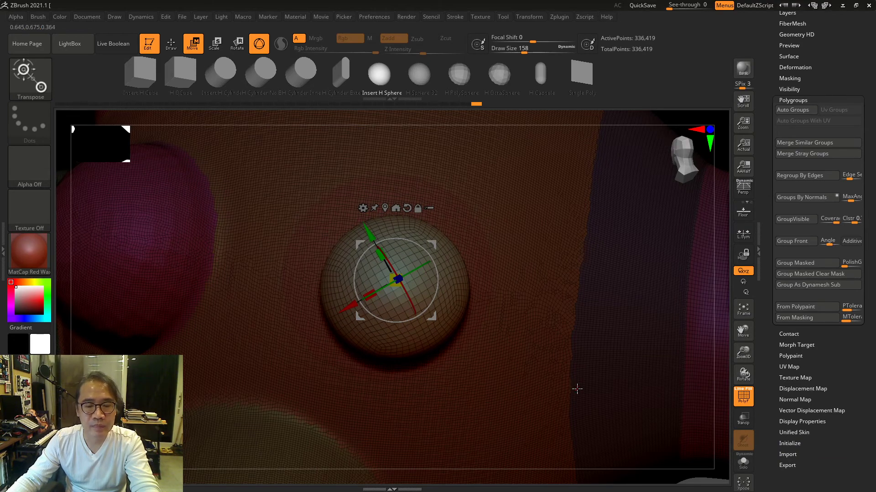
right_click_drag(576, 389, 545, 324, "ctrl")
right_click_drag(622, 224, 643, 326)
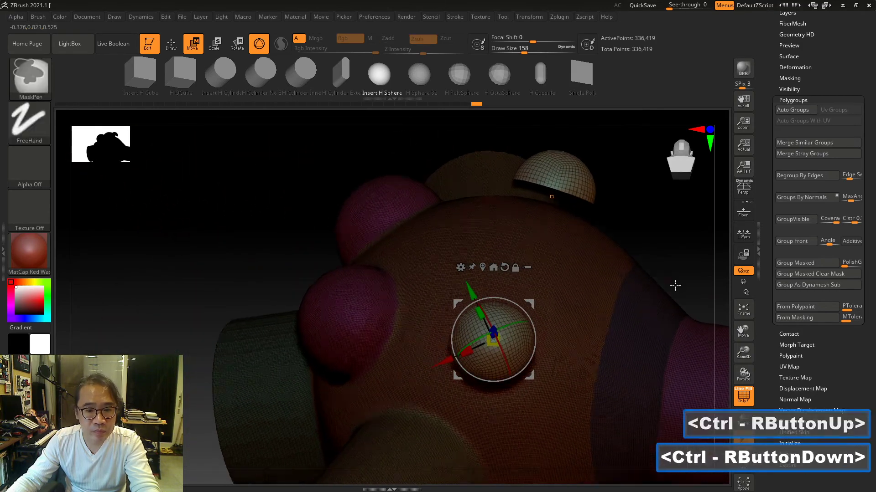
right_click_drag(675, 286, 673, 325, "ctrl")
left_click_drag(531, 303, 527, 297)
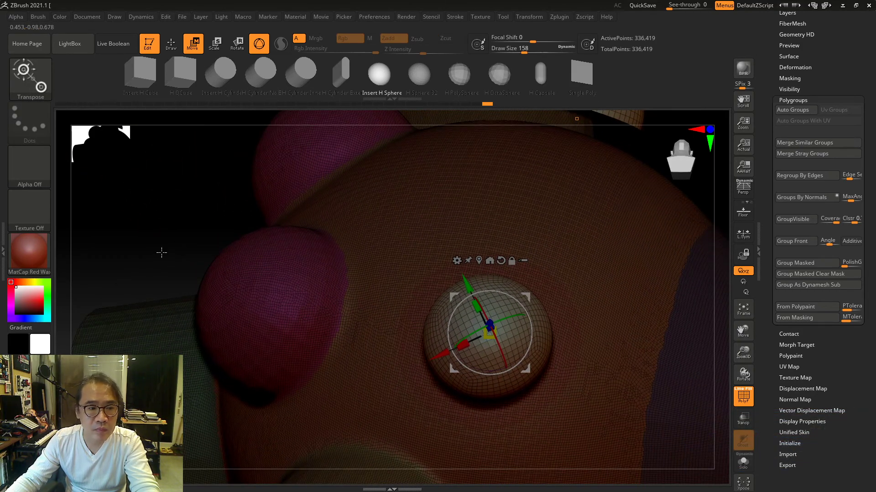
right_click_drag(162, 252, 621, 386, "ctrl")
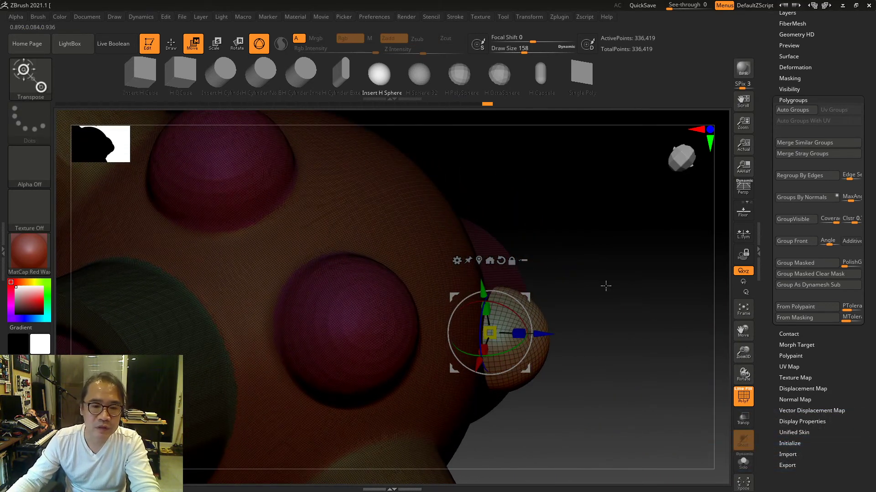
- Clear the mask, update the DynaMesh to bridge the inserted sphere to its polygroup, and return to drawing mode
left_click_drag(602, 228, 643, 293, "ctrl")
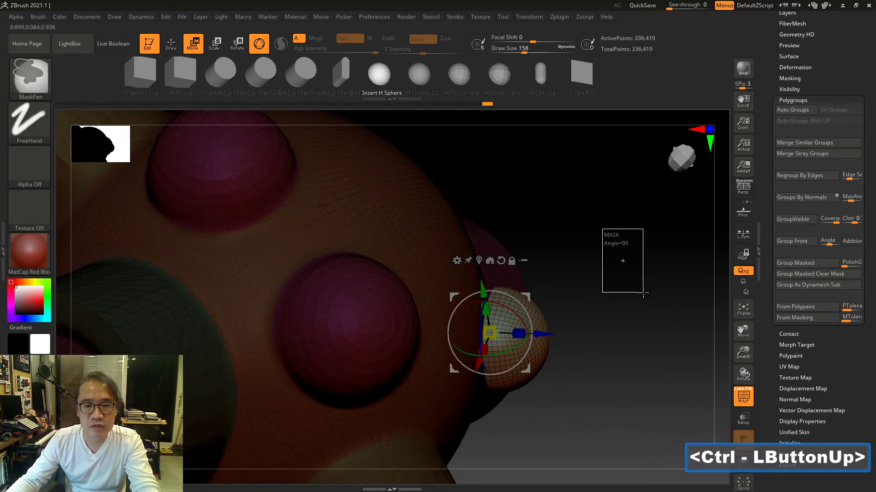
left_click_drag(592, 216, 637, 294, "ctrl")
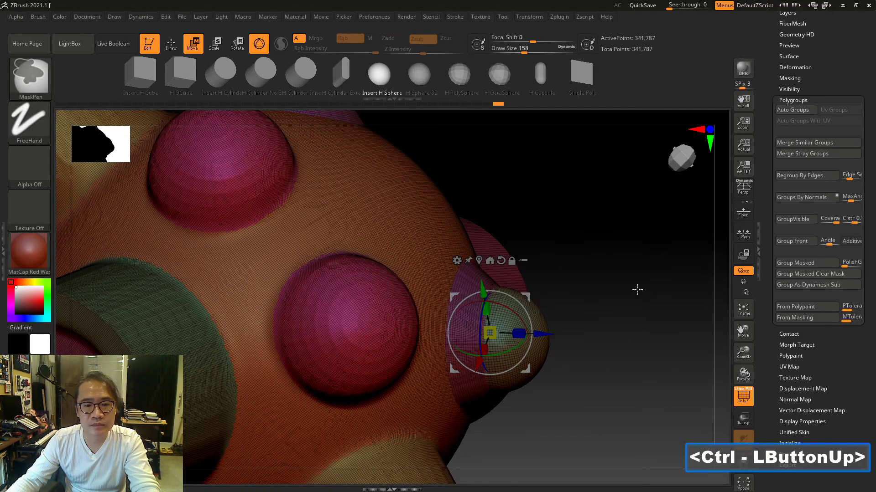
left_click(172, 44)
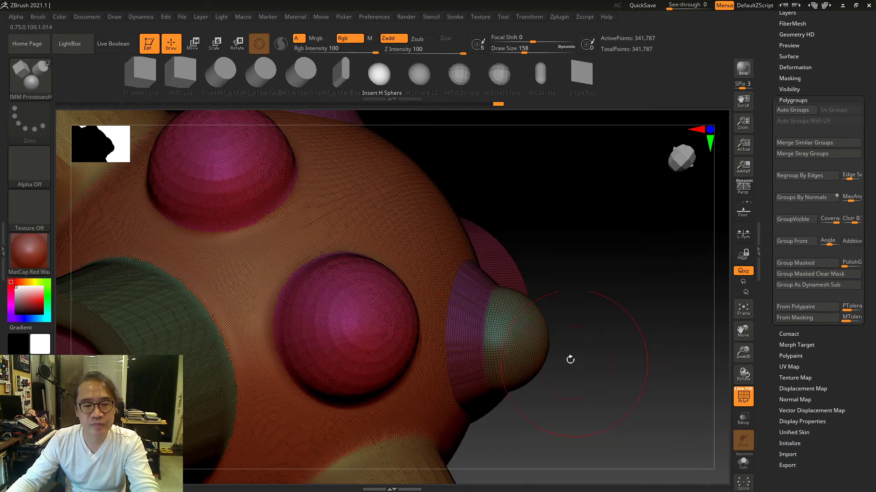
- Reduce the draw size to 77 and smooth the seam where the small sphere's bridge meets the large sphere
left_click(475, 303, "shift")
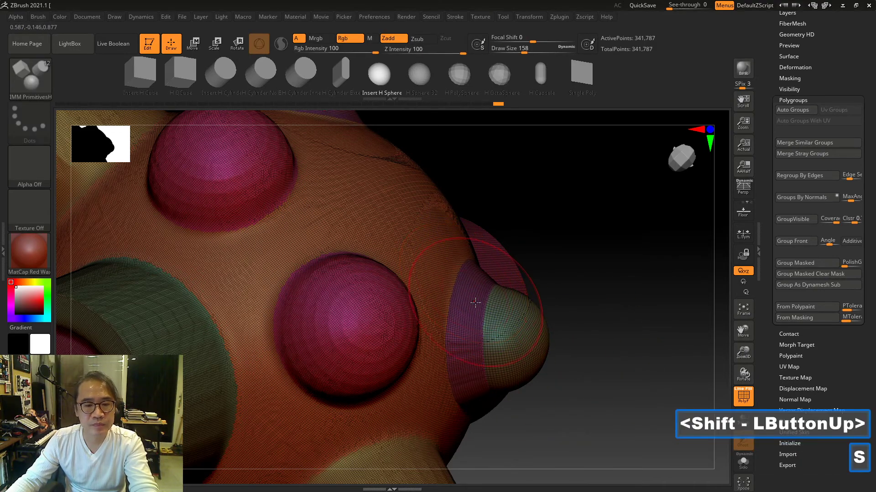
key("s")
key("s")
key("s")
left_click_drag(467, 310, 457, 311)
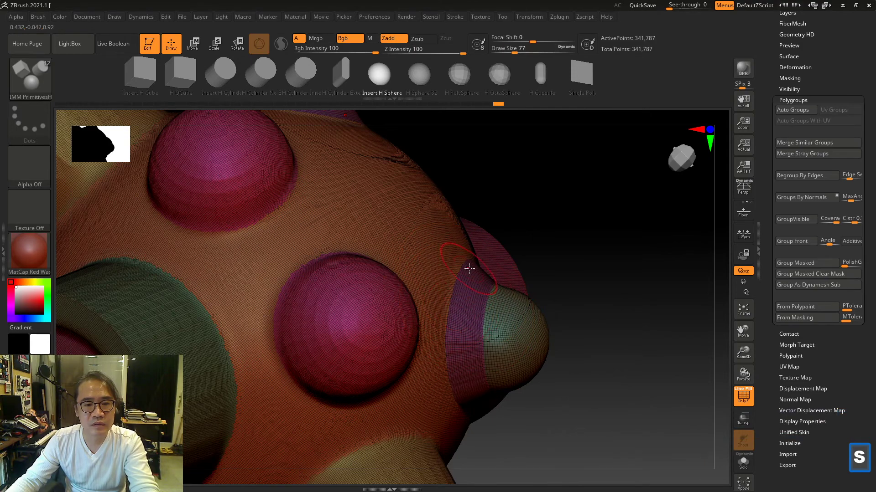
mouse_move(463, 273)
left_mouse_down("shift")
mouse_move(449, 296)
mouse_move(451, 387)
left_mouse_up("shift")
left_click_drag(598, 440, 569, 419)
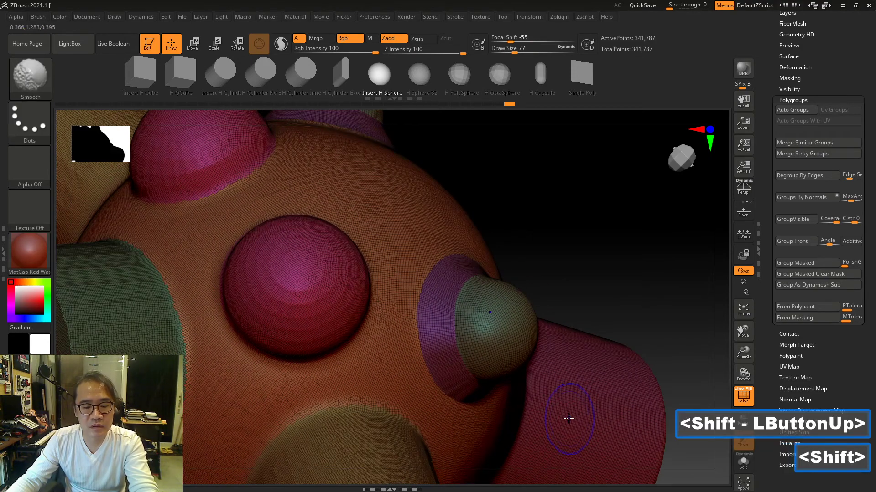
- Hide the polyframe and smooth the bridge's outer edge all around the small sphere
key("shift+f")
right_click_drag(591, 469, 456, 377, "shift")
left_click(219, 393, "shift")
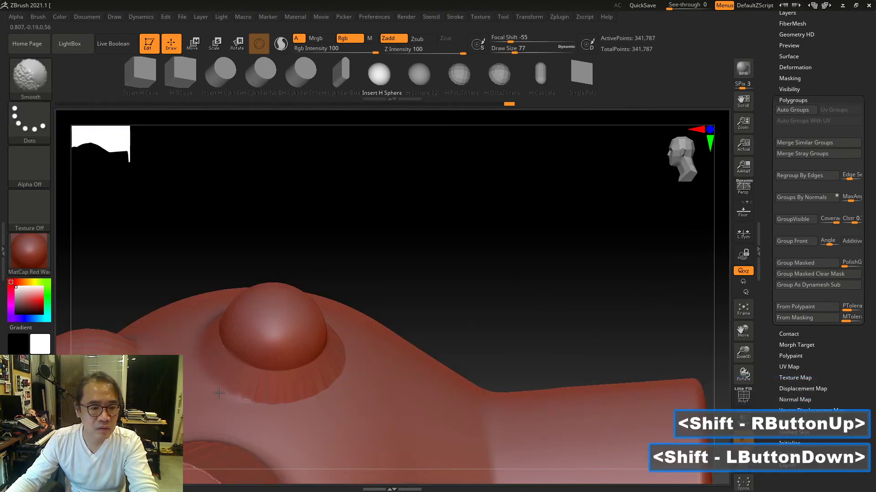
mouse_move(218, 393)
left_mouse_down("shift")
mouse_move(317, 397)
mouse_move(337, 377)
left_mouse_up("shift")
right_click_drag(502, 281, 380, 346)
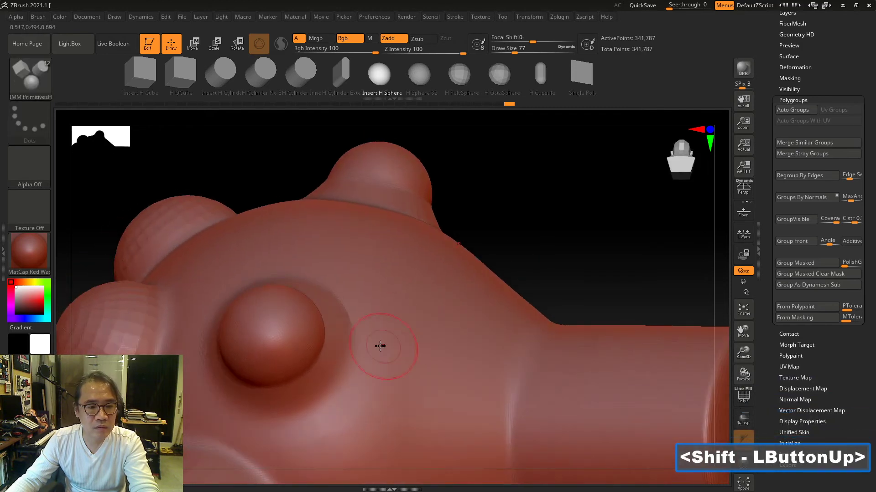
left_click_drag(346, 317, 336, 330, "shift")
right_click_drag(564, 269, 566, 162)
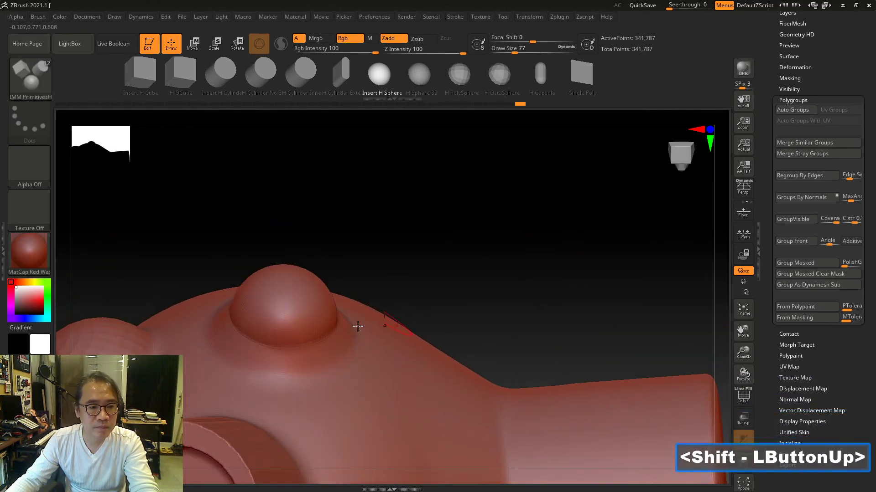
- Set the draw size to 41 and smooth the junction between the small sphere and its bridge from all sides
key("shift+s")
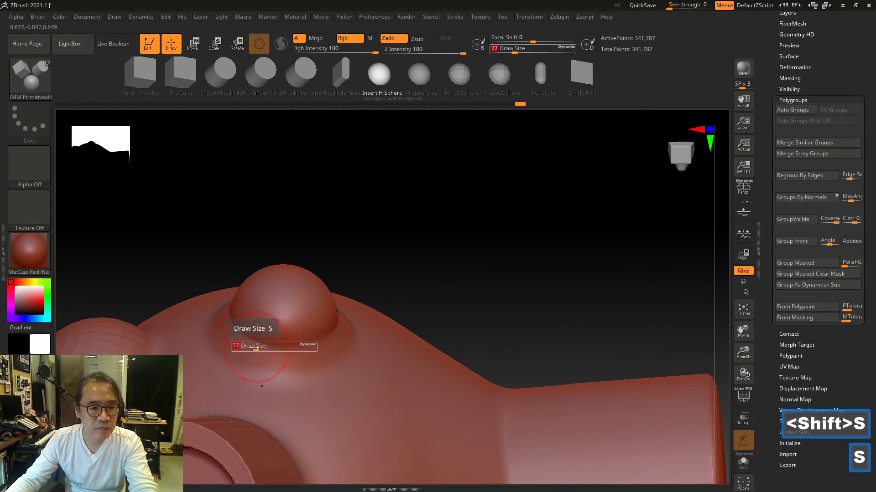
left_click_drag(254, 347, 335, 331)
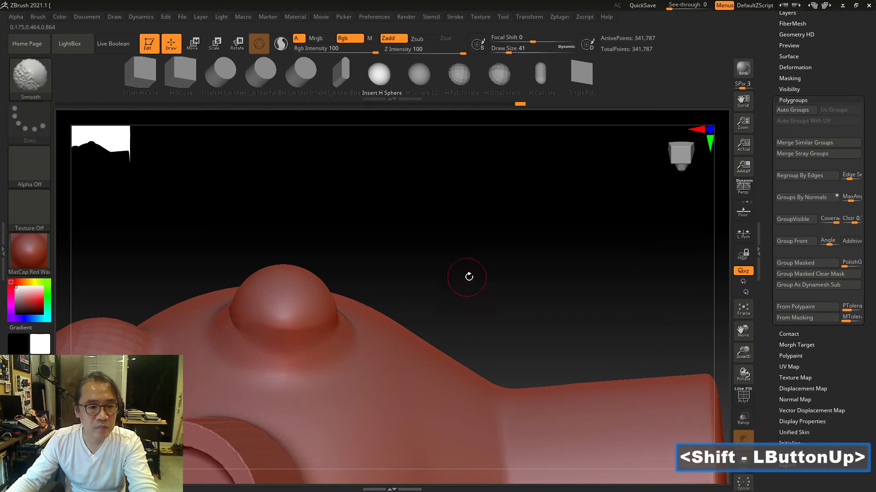
left_click_drag(469, 276, 426, 332)
left_click_drag(285, 336, 320, 278, "shift")
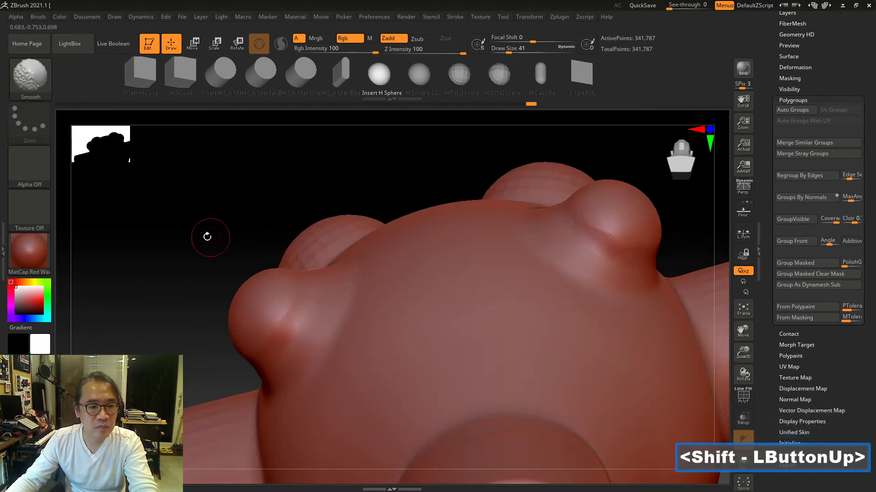
left_click_drag(208, 236, 291, 228)
mouse_move(291, 228)
right_mouse_down("ctrl")
mouse_move(448, 288)
mouse_move(308, 350)
right_mouse_up("ctrl")
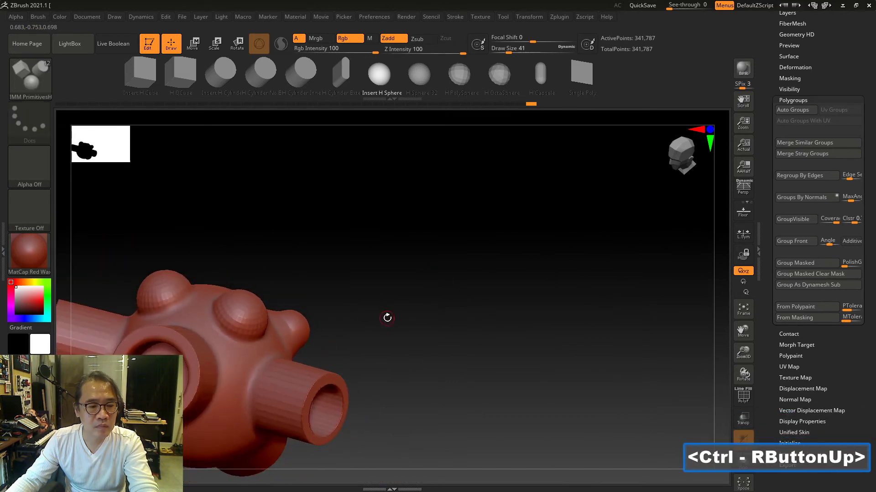
right_click_drag(387, 318, 430, 406, "ctrl")
left_click_drag(274, 289, 285, 313, "shift")
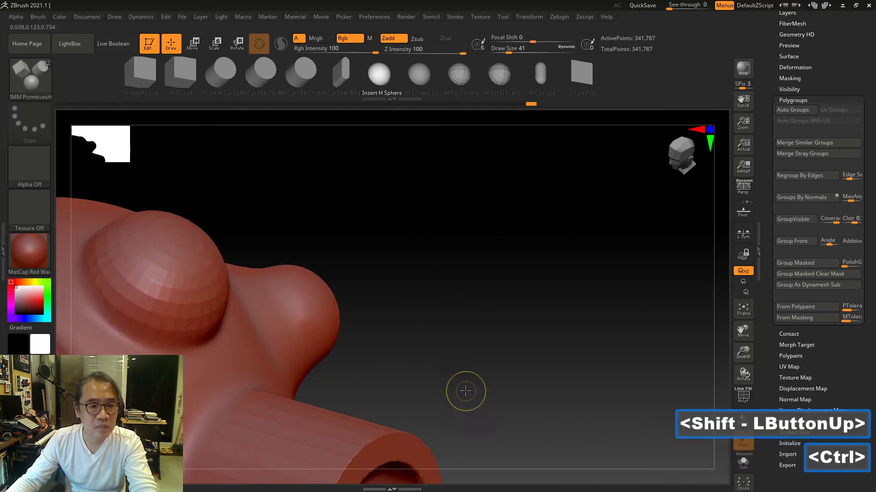
- Examine the whole model with its bridged cylinders and spheres from several angles
right_click_drag(466, 391, 565, 262, "ctrl")
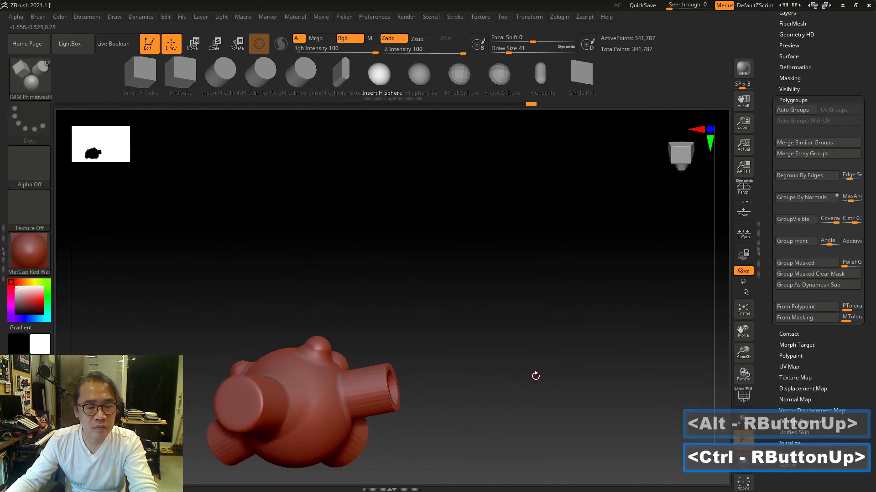
right_click_drag(535, 376, 536, 297, "alt")
right_click_drag(480, 337, 549, 339)
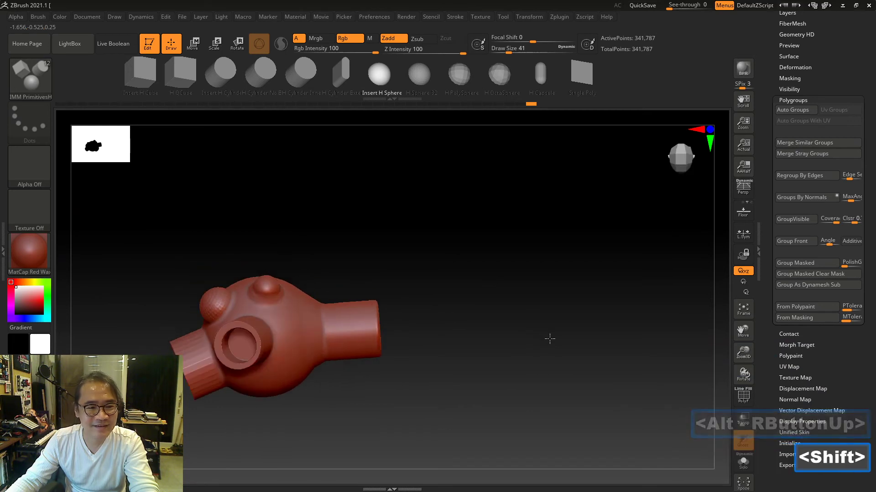
right_click_drag(484, 358, 552, 324, "alt")
left_click_drag(522, 328, 548, 347)
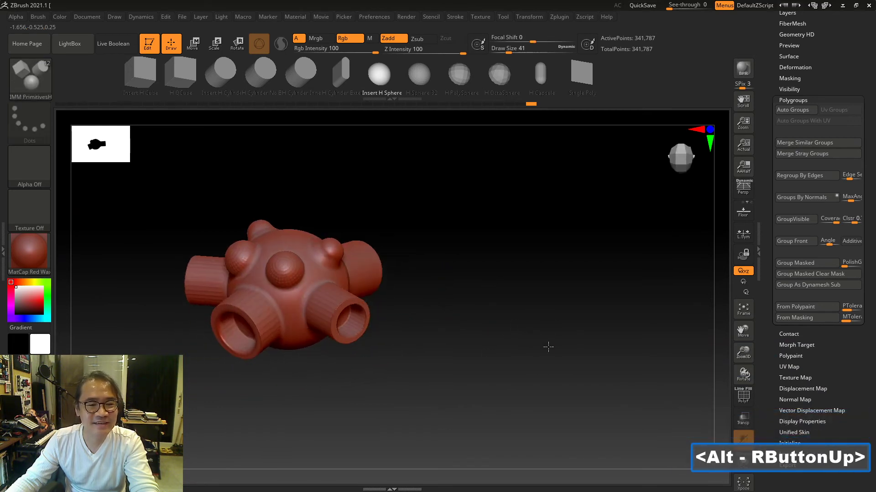
right_click_drag(549, 347, 572, 373, "ctrl")
right_click_drag(571, 373, 513, 354)
right_click_drag(513, 355, 636, 368, "alt")
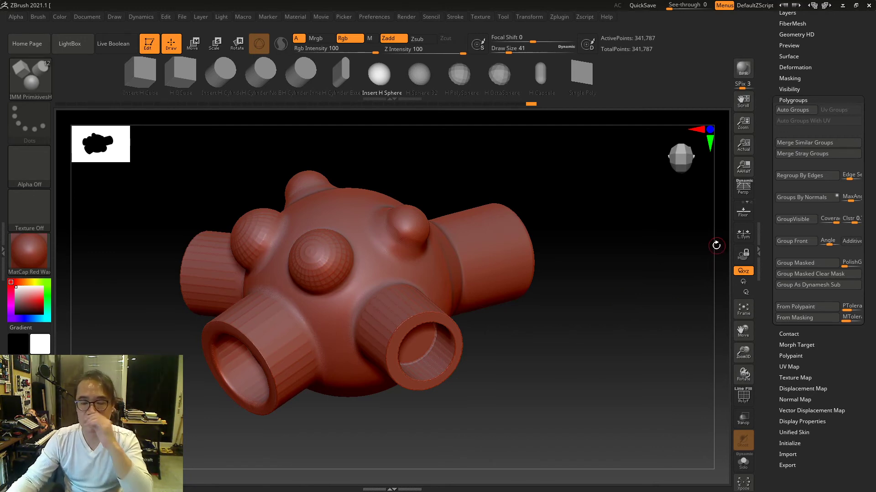
- Compare the model with perspective distortion on and off, and leave perspective enabled
left_click(748, 191)
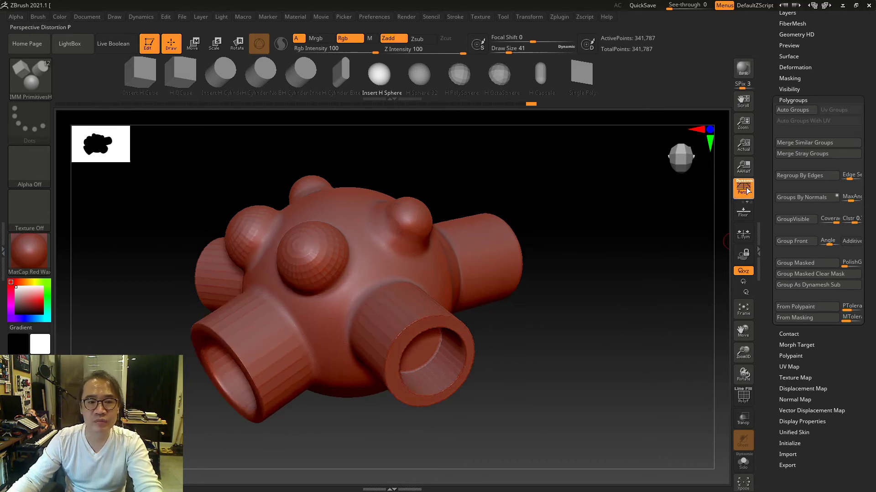
left_click(747, 192)
left_click(747, 192)
left_click_drag(518, 325, 521, 346)
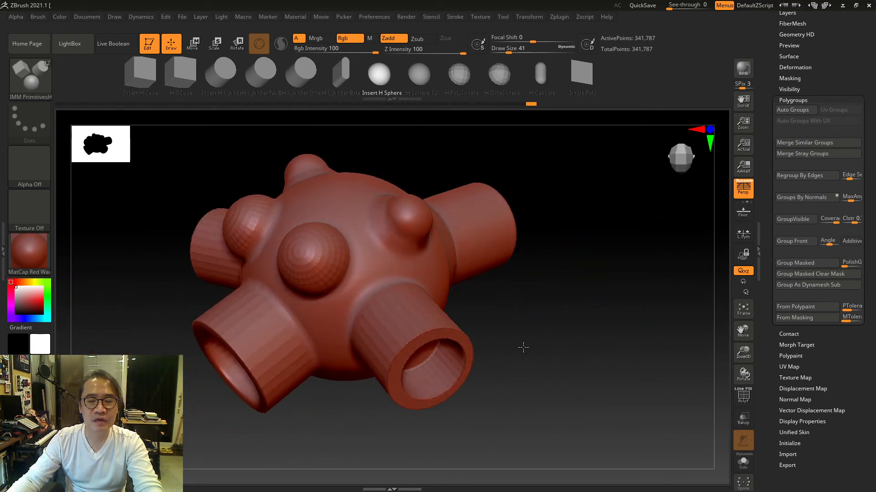
left_click(744, 192)
left_click(743, 191)
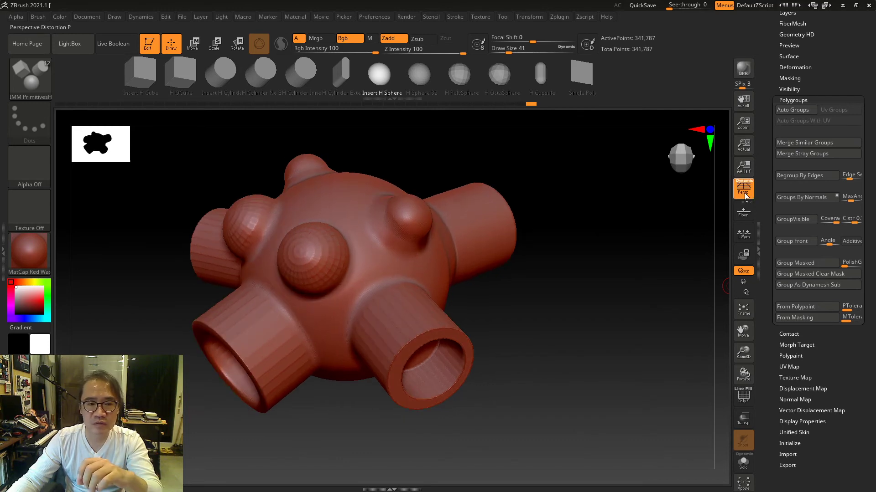
left_click(743, 192)
left_click(744, 192)
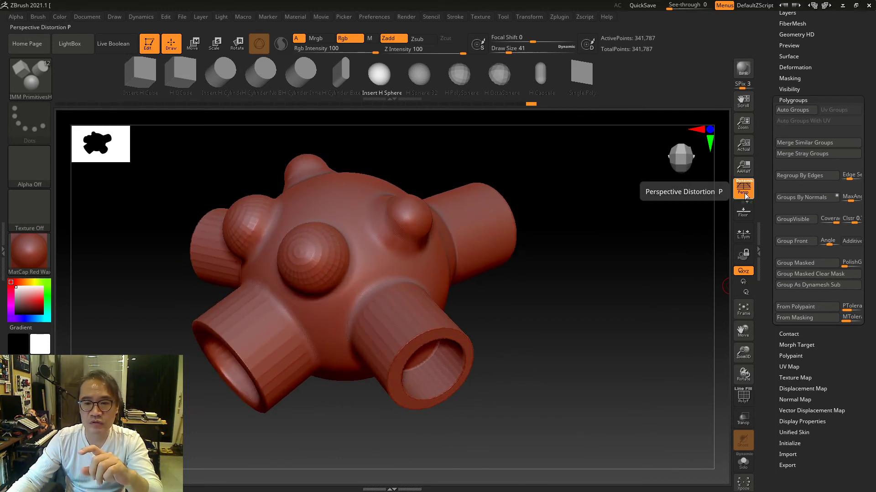
left_click(744, 192)
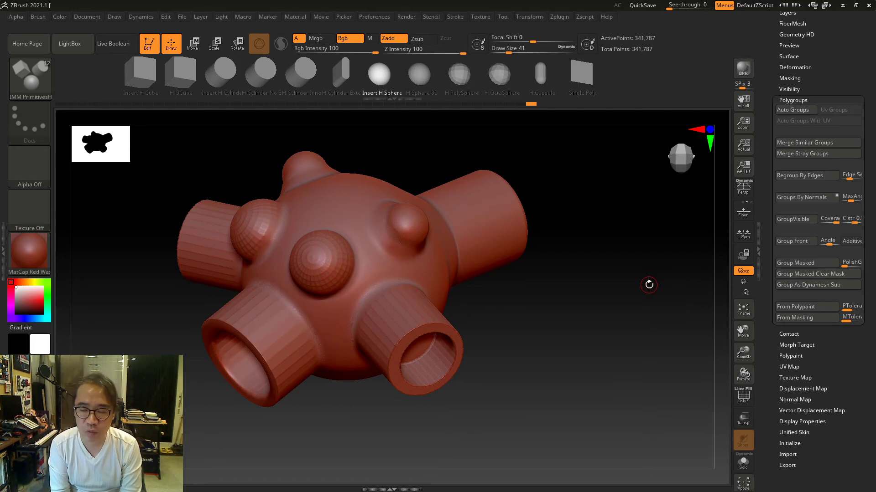
left_click(743, 187)
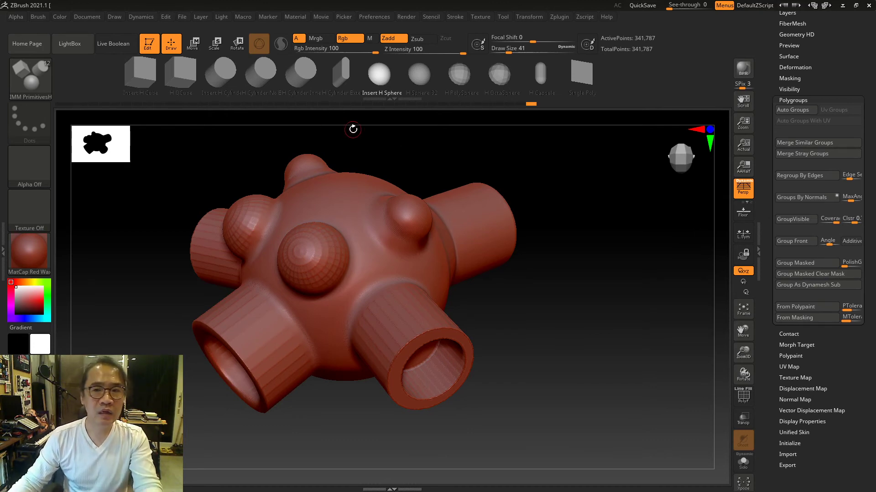
- Bring the start of the Tool palette into view and rewind the undo history to the original plain sphere
left_click_drag(833, 50, 854, 190)
mouse_move(854, 192)
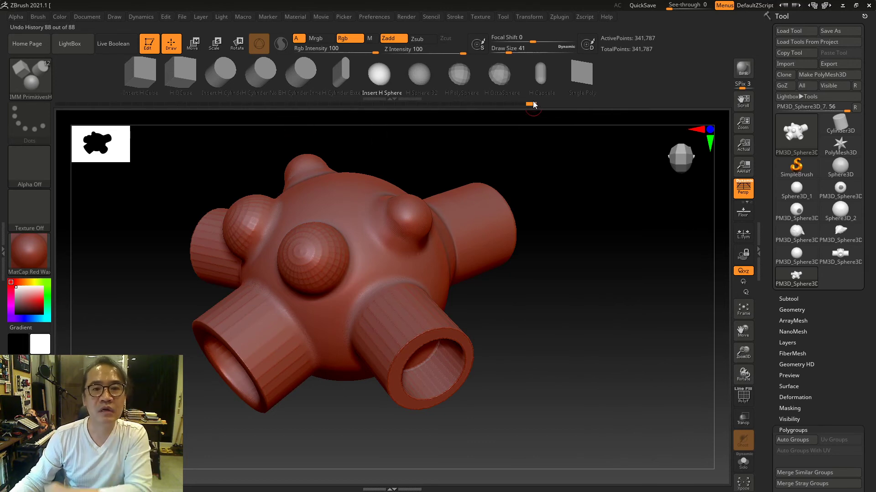
mouse_move(529, 106)
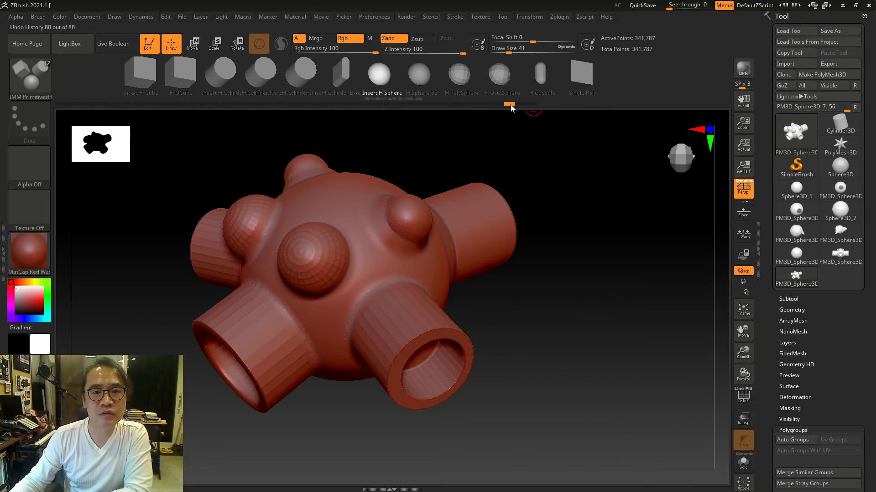
left_click_drag(529, 106, 58, 107)
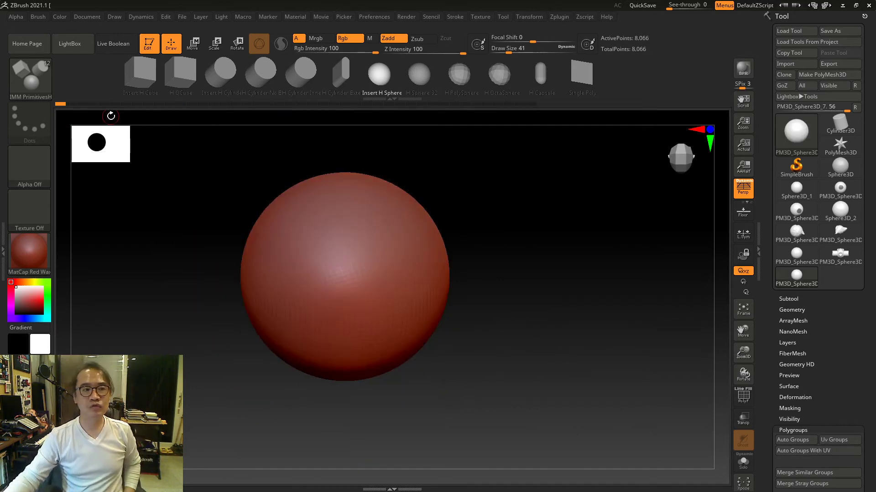
- Advance the undo history to the finished bridged model and turn on UndoHistory so it is included with the saved project
left_click(65, 107)
left_click_drag(65, 108, 501, 105)
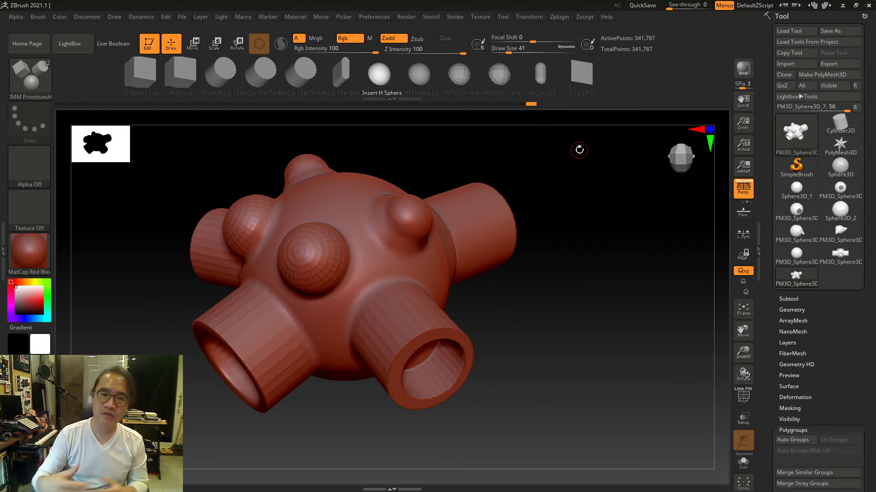
left_click(182, 17)
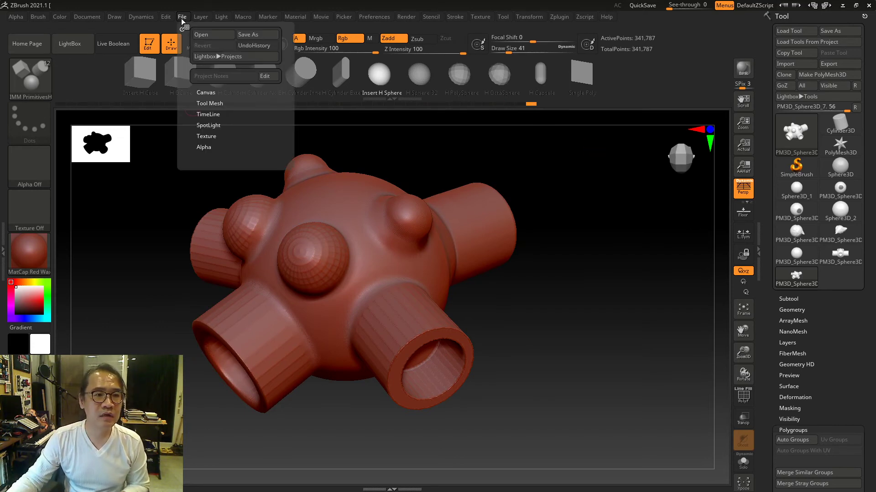
left_click(201, 16)
left_click(181, 17)
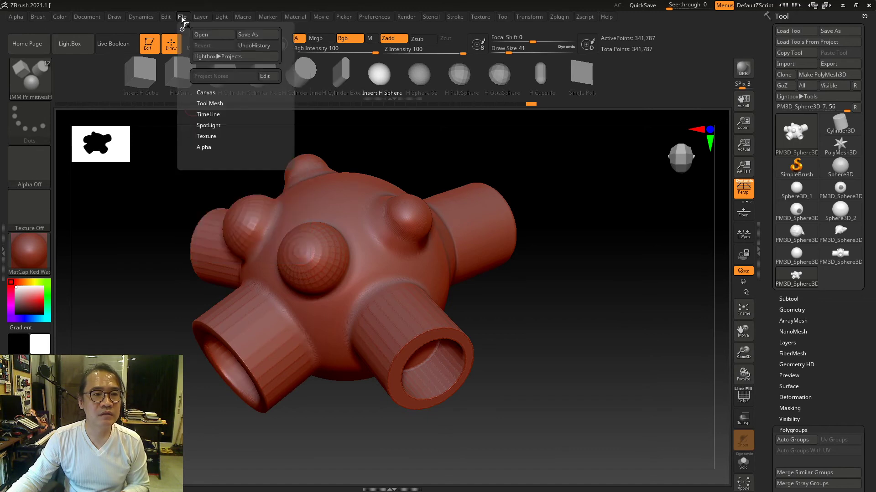
left_click(265, 46)
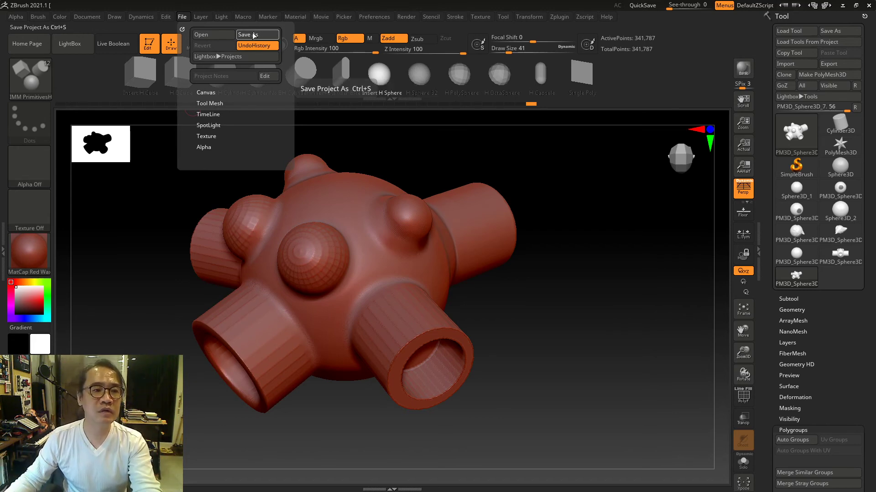
- Start saving the project under a new name and go to the _Render Test\_test ZBrush folder on the D: drive
left_click(264, 41)
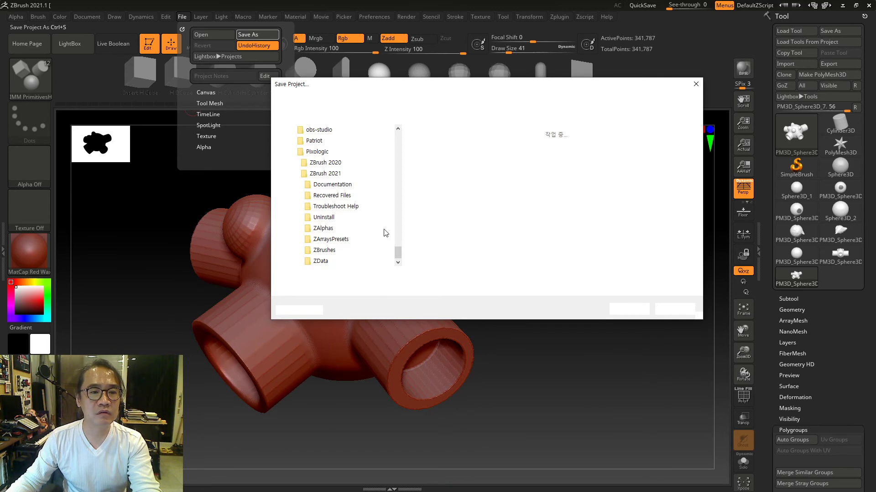
mouse_move(396, 209)
left_mouse_down()
mouse_move(396, 244)
mouse_move(396, 226)
left_mouse_up()
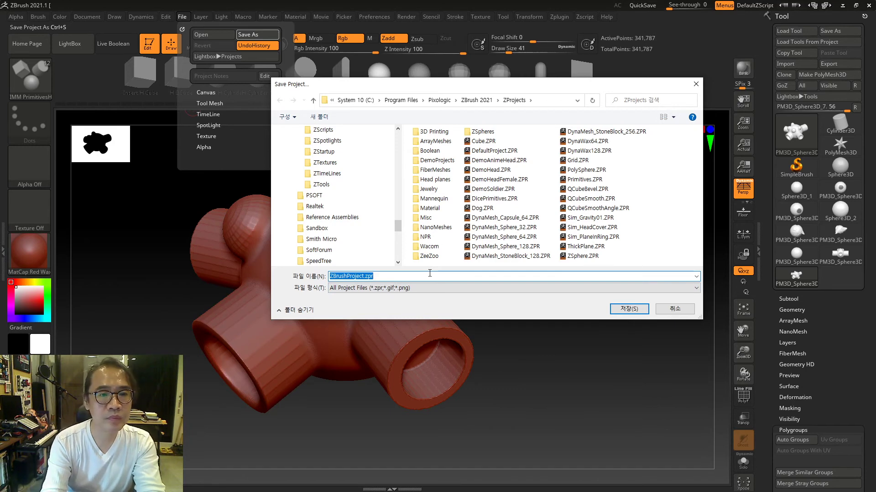
left_click_drag(397, 226, 398, 253)
left_click(324, 162)
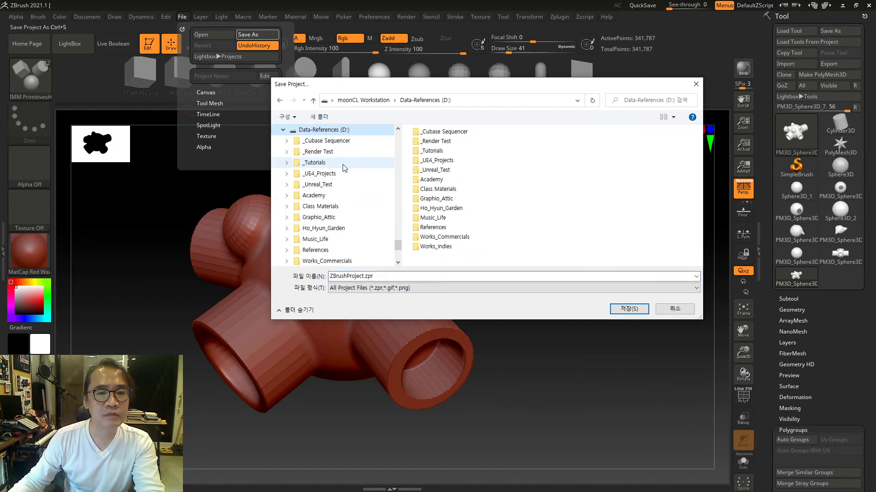
double_click(443, 142)
scroll(484, 191, "down", 5)
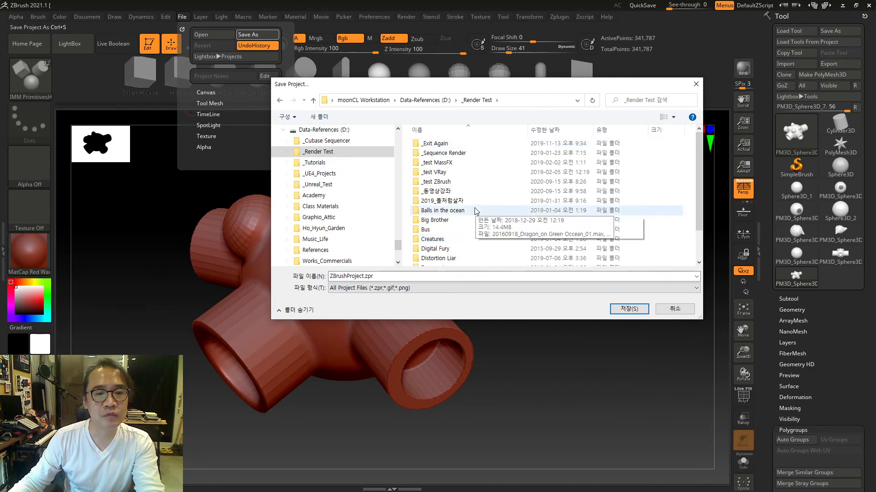
scroll(434, 160, "up", 2)
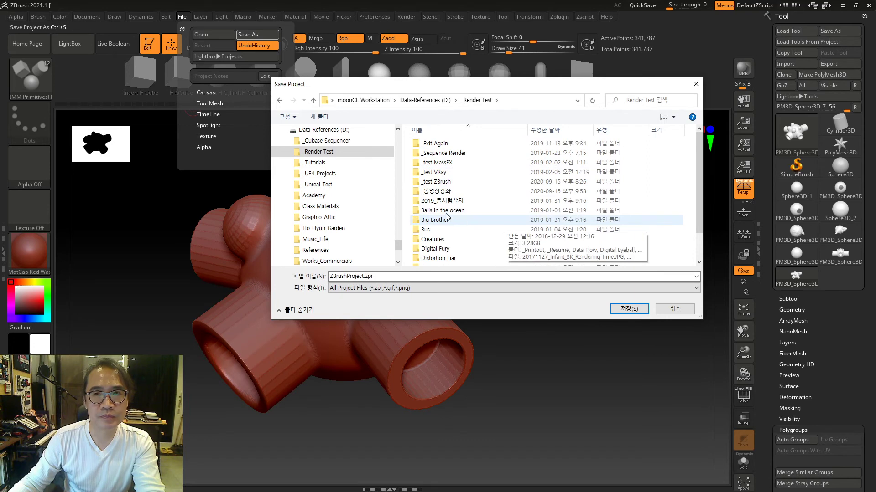
double_click(449, 182)
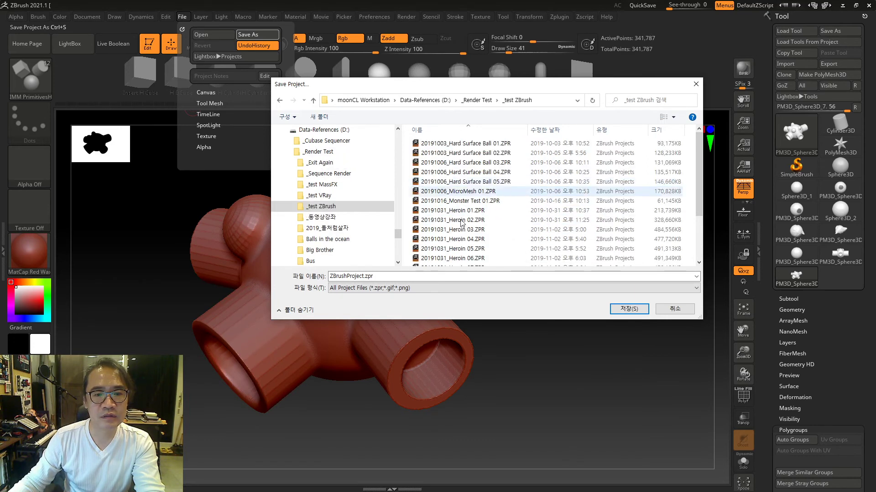
- Name the project file 20200915_Test001 and save it in the _test ZBrush folder
scroll(602, 214, "down", 3)
double_click(405, 277)
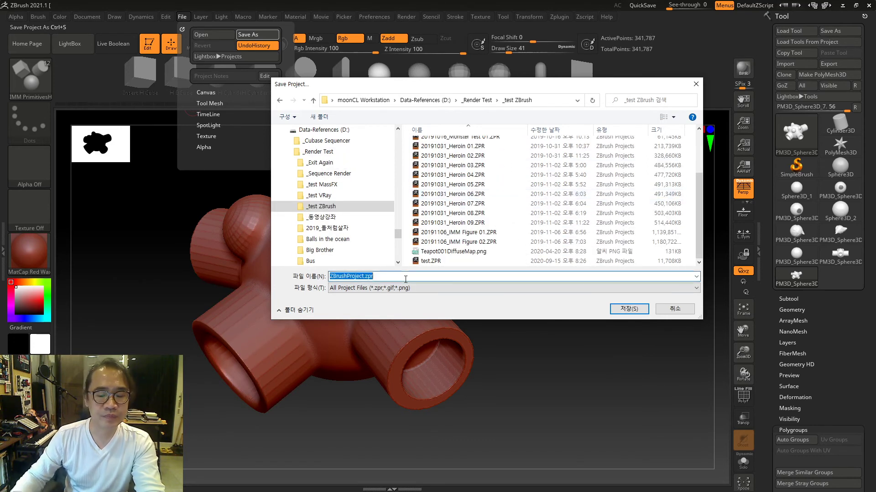
type("2020")
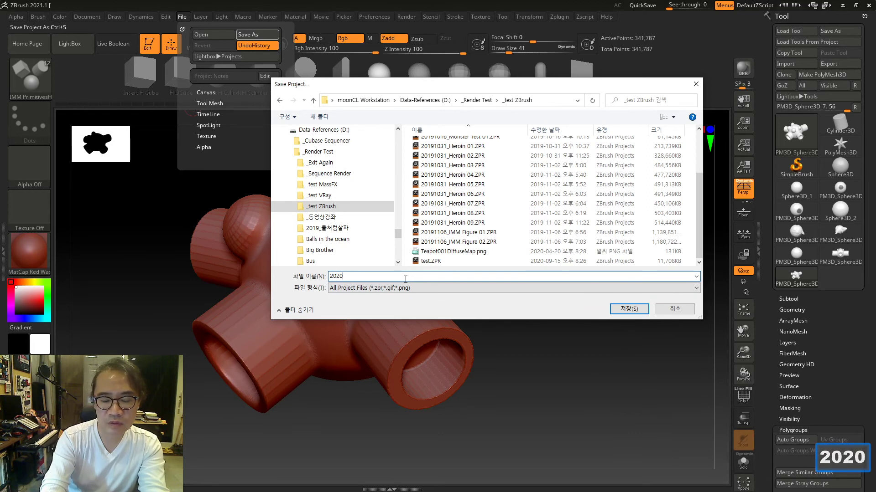
type("0915_")
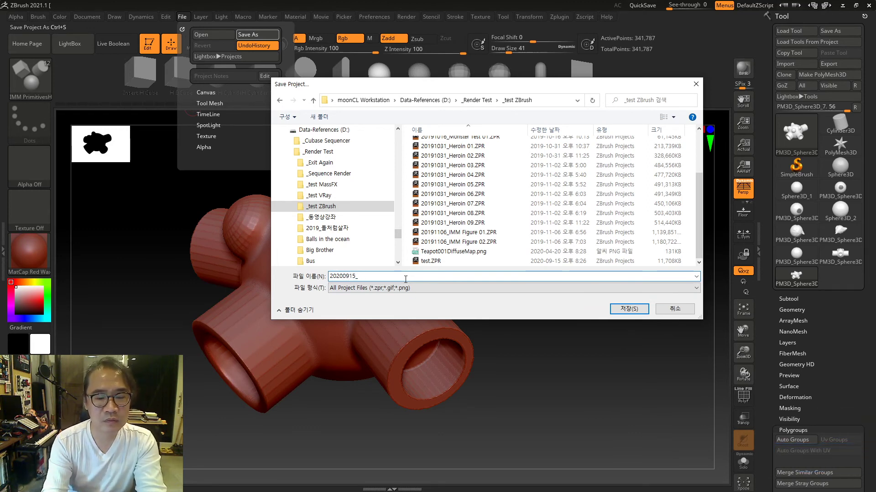
type("TETS")
key("BackSpace")
key("BackSpace")
key("BackSpace")
type("ST")
key("BackSpace")
key("BackSpace")
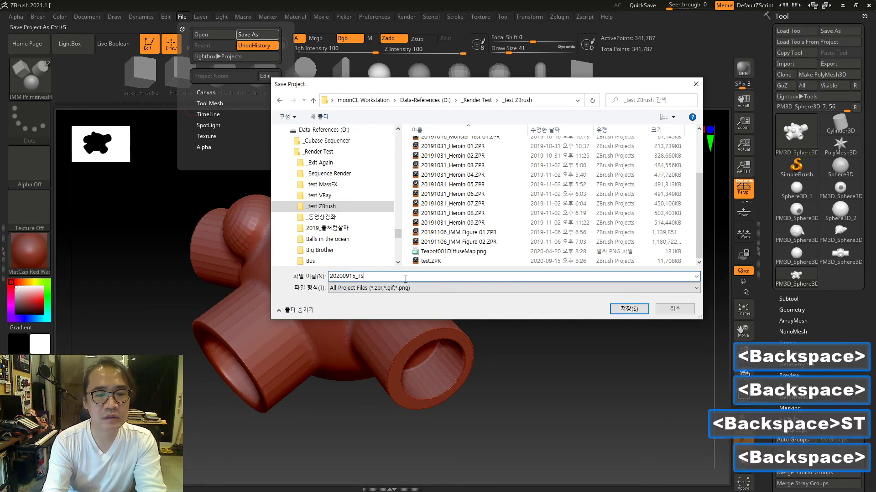
key("Caps_Lock")
type("est01")
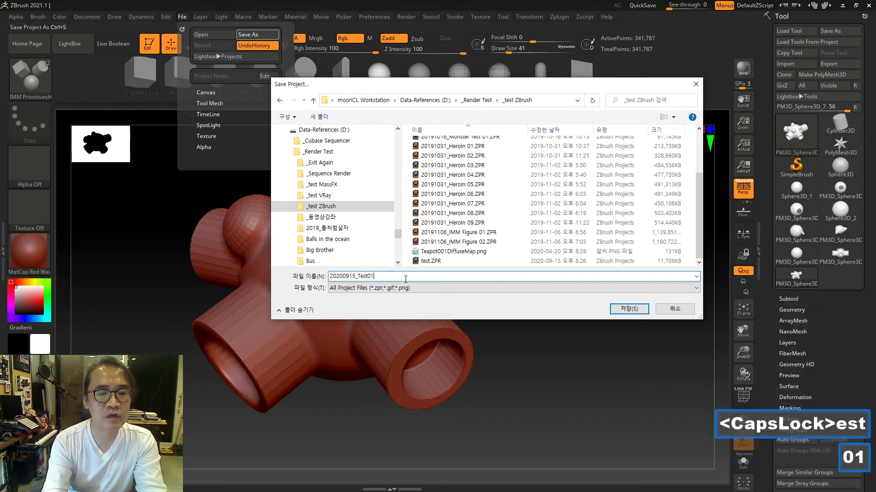
key("BackSpace")
key("BackSpace")
type("001")
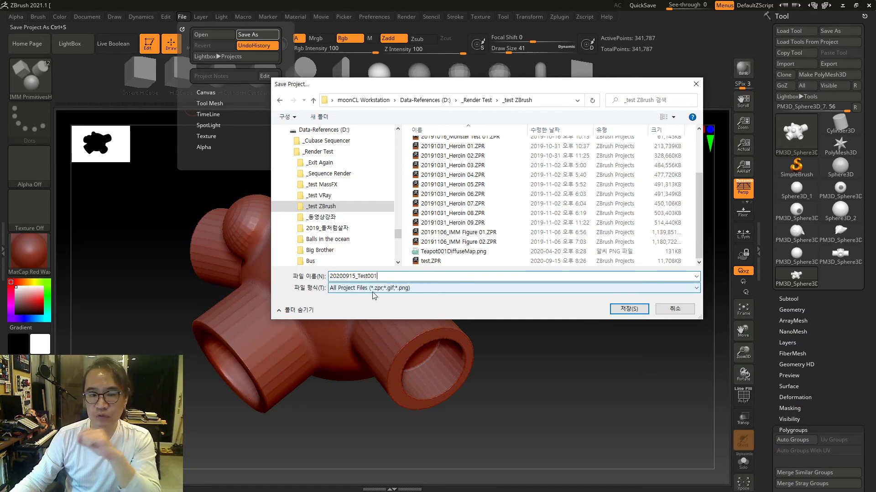
left_click(628, 311)
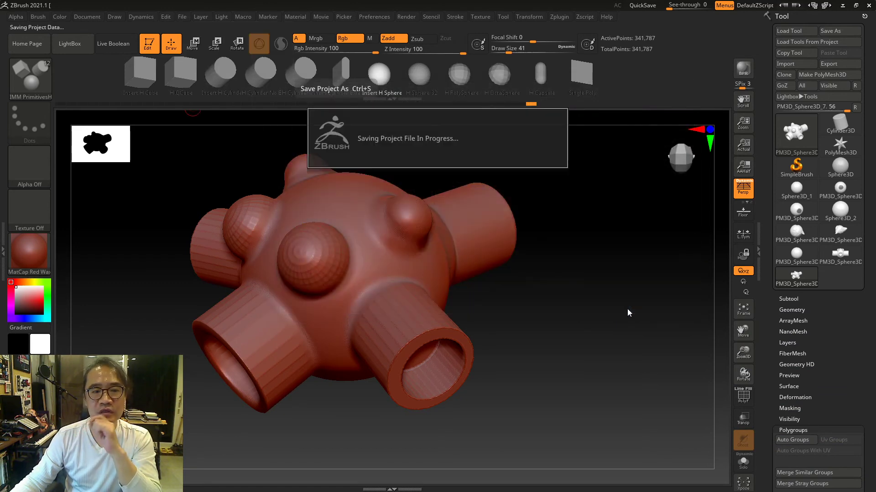
- Review the project's UndoHistory saving option and rotate the model slightly to redraw it on the canvas
left_click(181, 18)
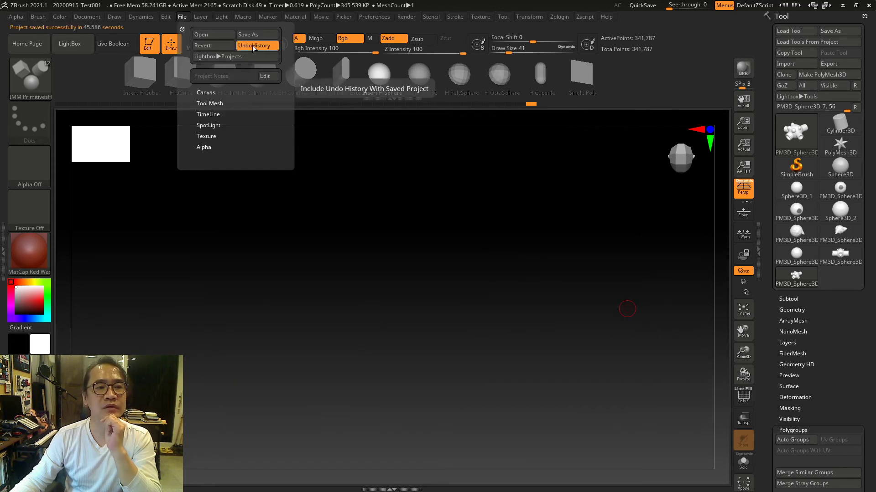
left_click(182, 18)
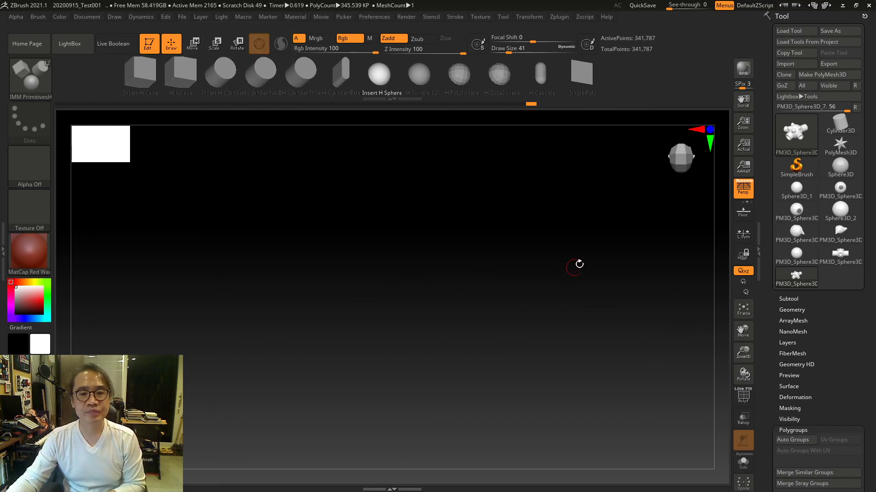
left_click_drag(578, 264, 597, 270)
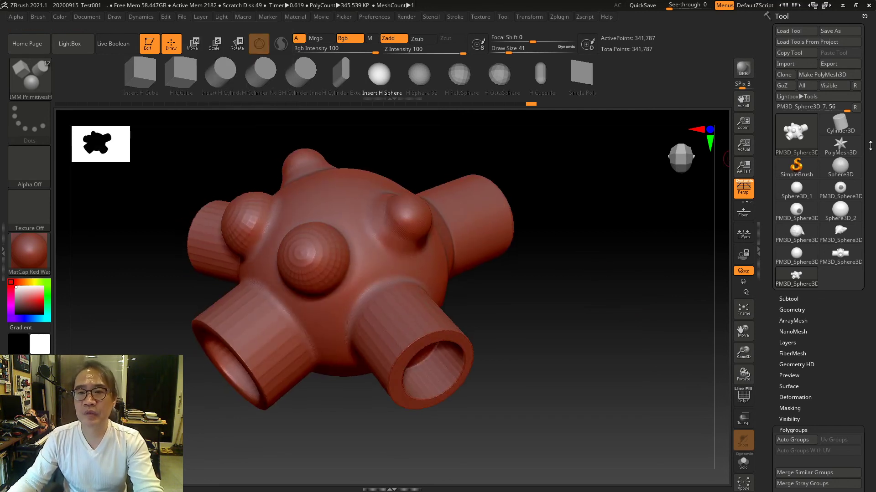
- Start saving the current tool in the _test ZBrush folder with the file name 20200915_PM3D_Sphere3D_7.ZTL
left_click(842, 32)
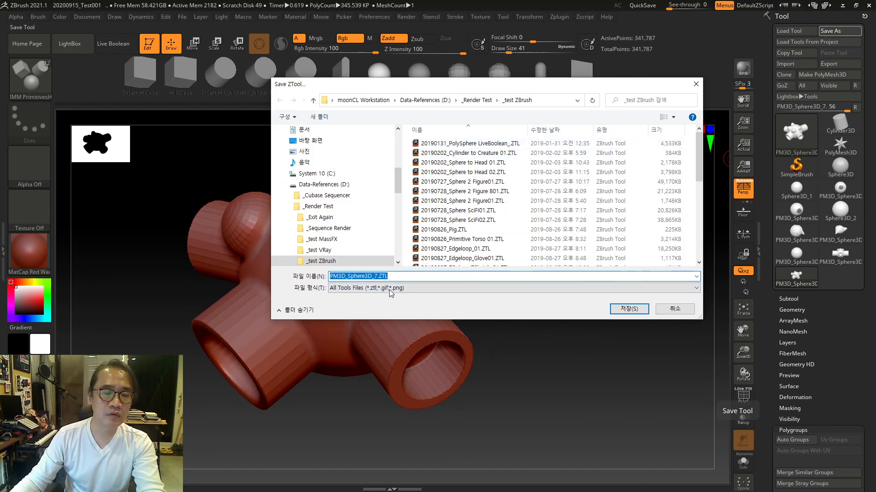
key("Home")
type("20200-")
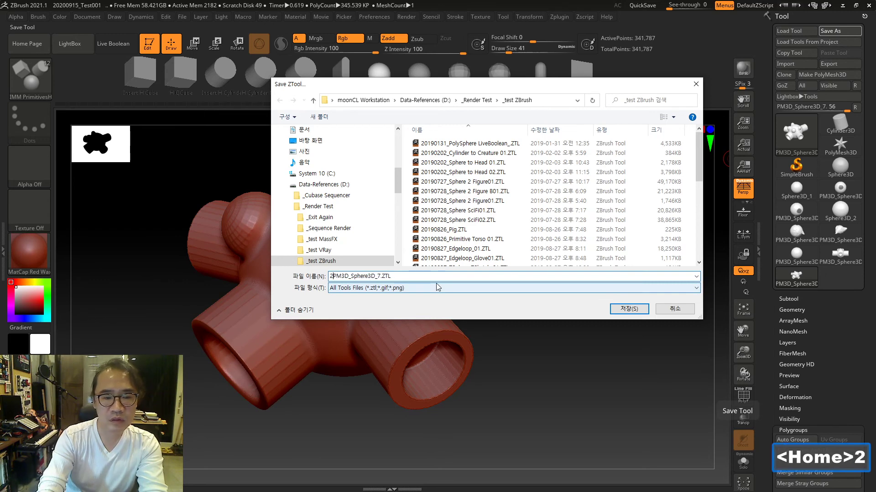
type("915")
key("BackSpace")
key("BackSpace")
key("BackSpace")
key("BackSpace")
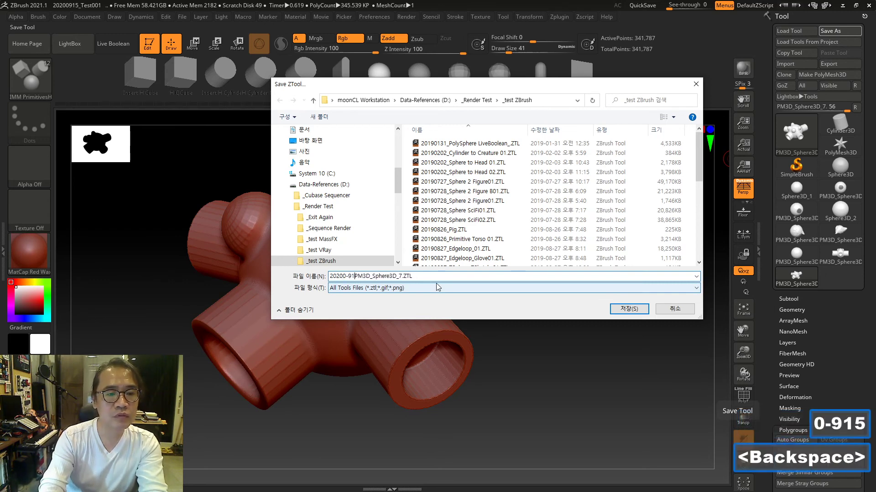
type("915_")
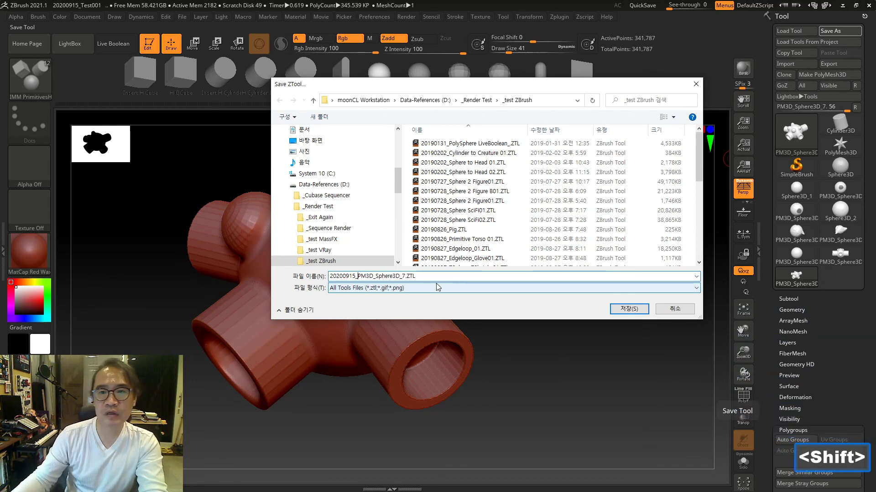
key("shift+Right")
key("shift+Right")
key("shift+Right")
key("shift+Right")
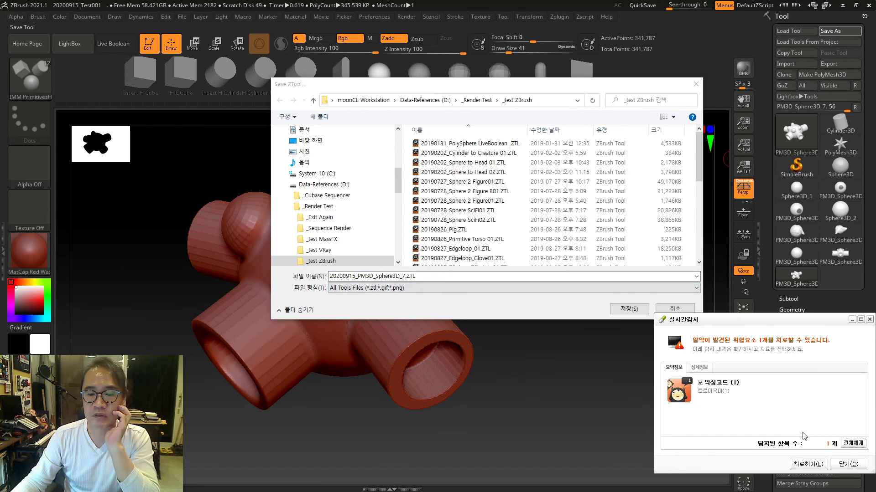
- Close the antivirus alert without treating the detected item, keeping the exclusion option, and save the tool file
left_click(847, 464)
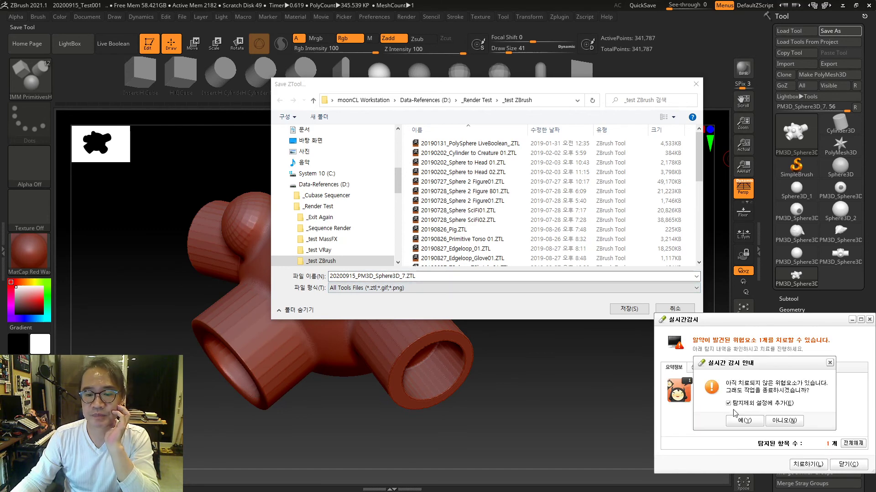
left_click(744, 420)
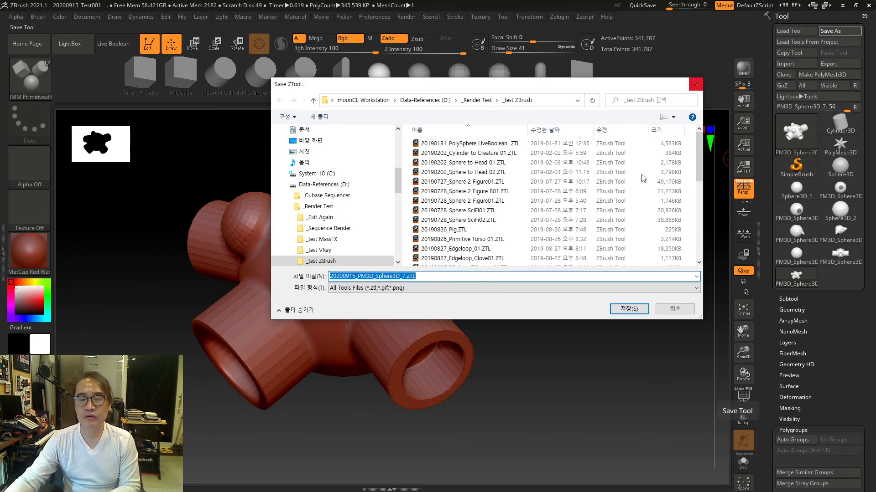
left_click(630, 310)
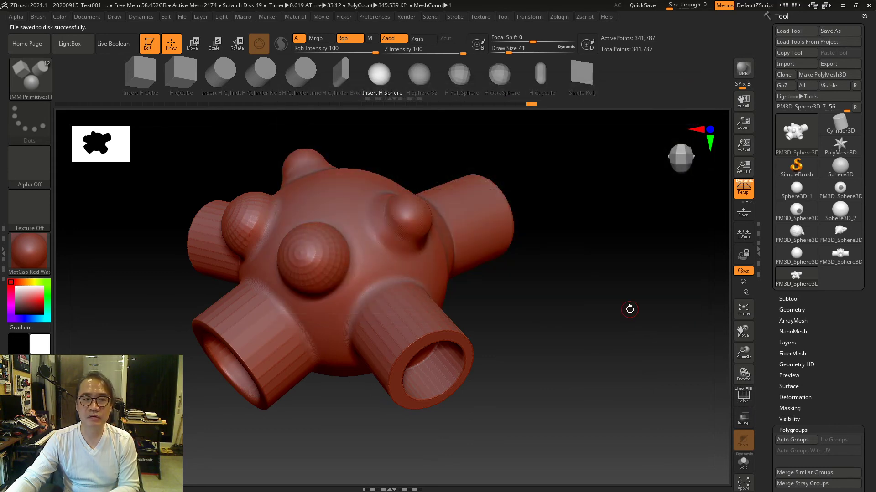
- Create a new blank document without saving changes to the current one
left_click(87, 16)
left_click(124, 131)
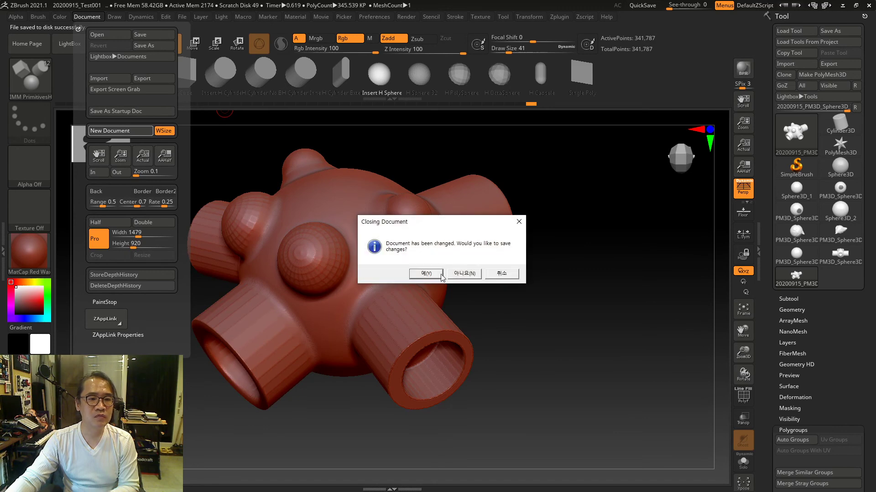
left_click(471, 272)
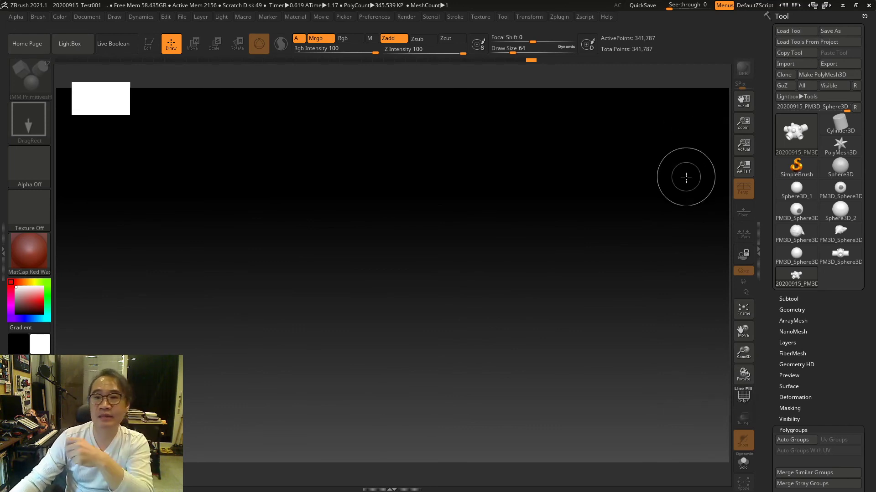
- Look through the available tools, try placing the current bridged-sphere tool on the blank canvas, and undo the placement
left_click(799, 137)
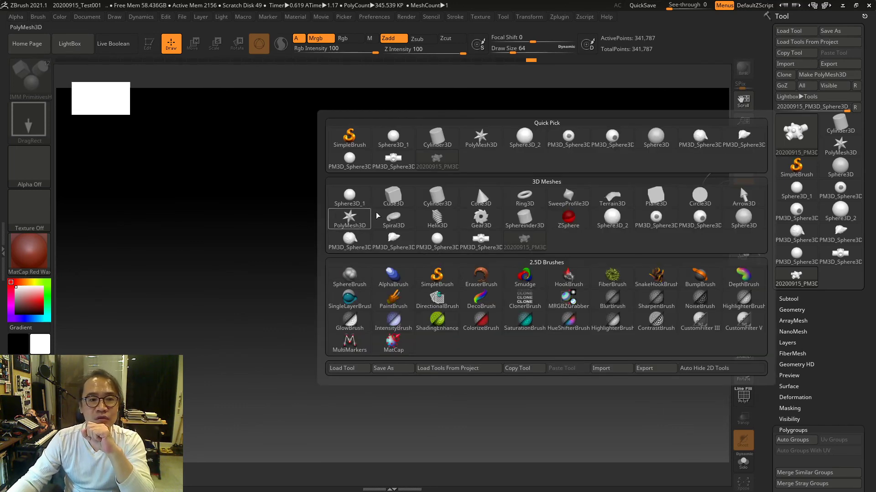
left_click(801, 136)
left_click(478, 186)
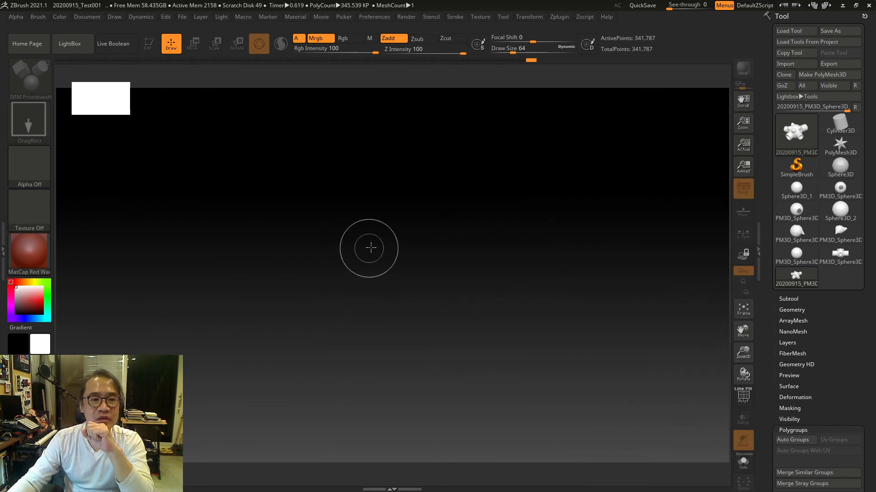
left_click_drag(368, 248, 440, 330)
key("ctrl+z")
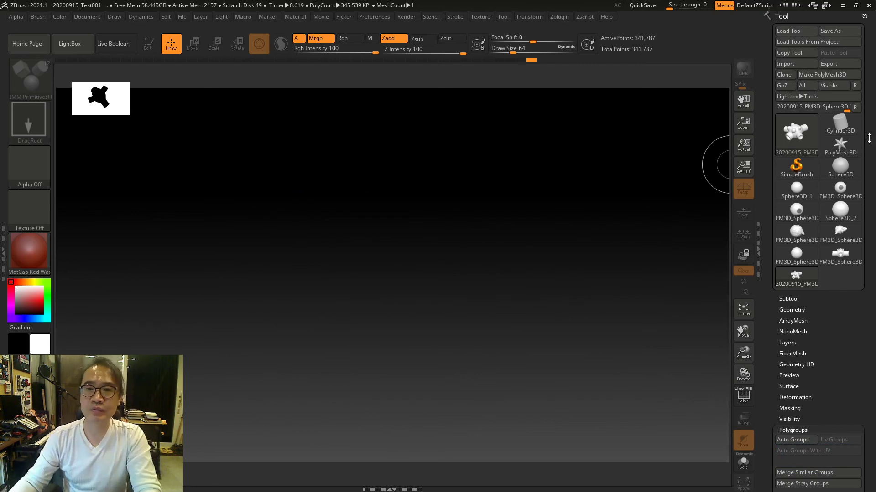
- Load the tool file 20200915_PM3D_Sphere3D_7.ztl from the _test ZBrush folder
left_click(790, 31)
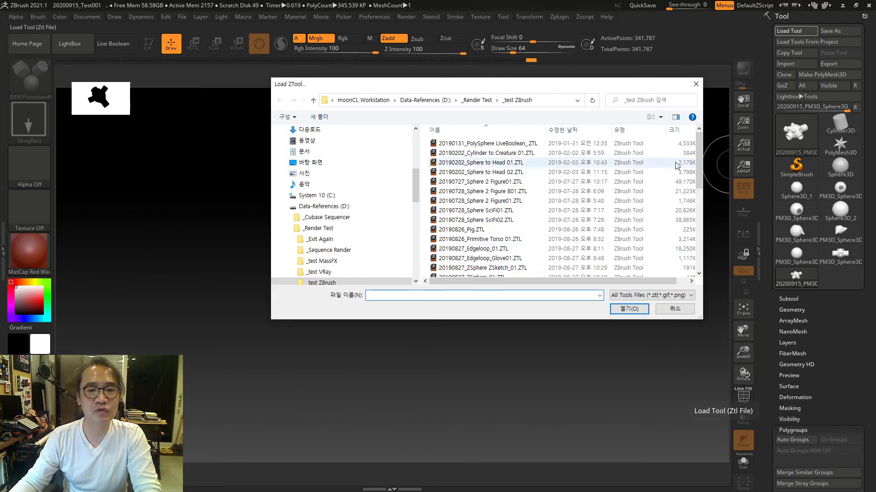
scroll(561, 205, "down", 5)
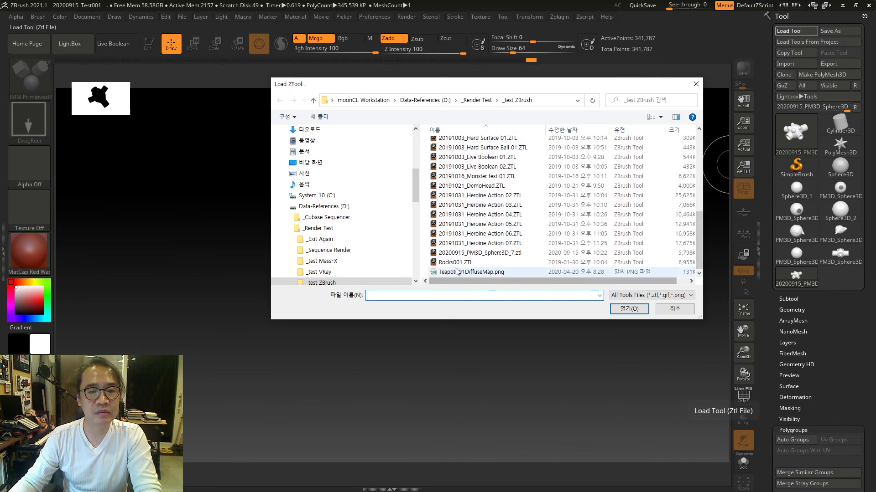
left_click(487, 254)
left_click(628, 310)
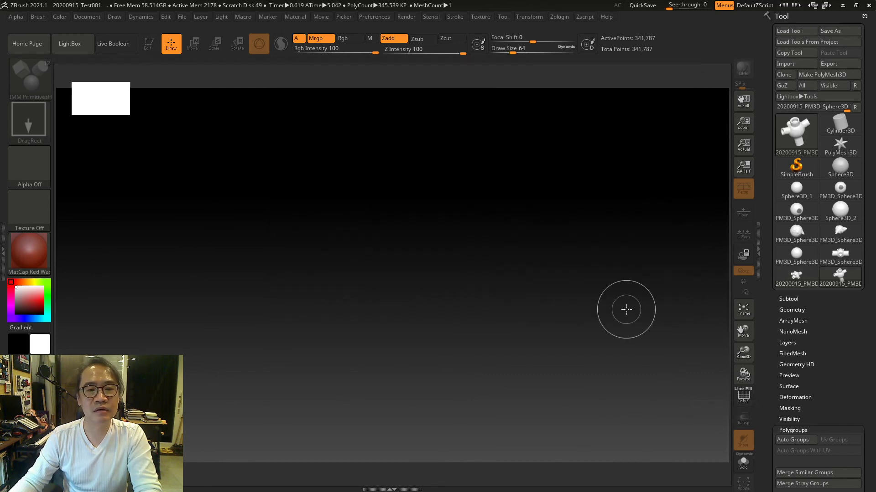
- Place the loaded tool on the canvas in Edit mode and convert it to a PolyMesh3D
left_click(793, 142)
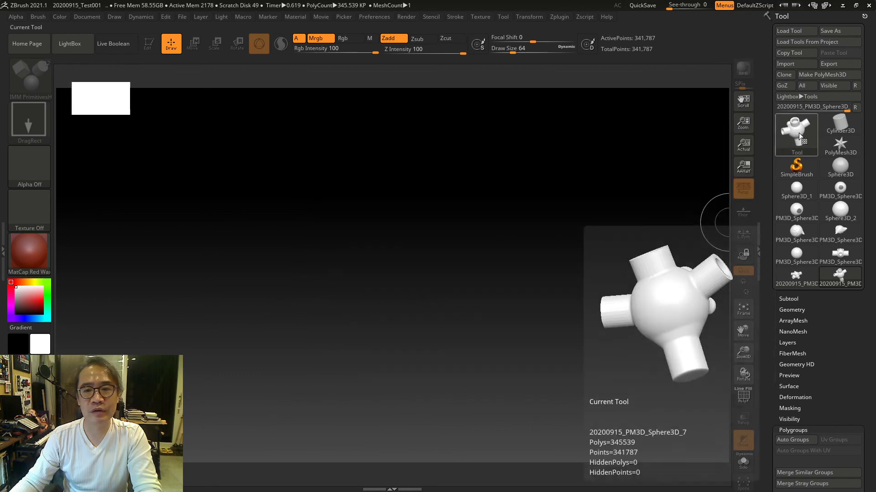
left_click_drag(413, 273, 425, 300)
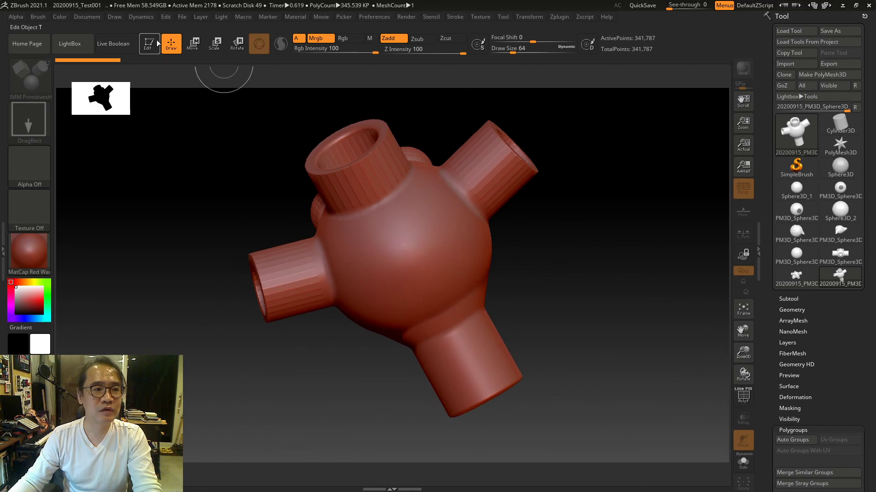
key("t")
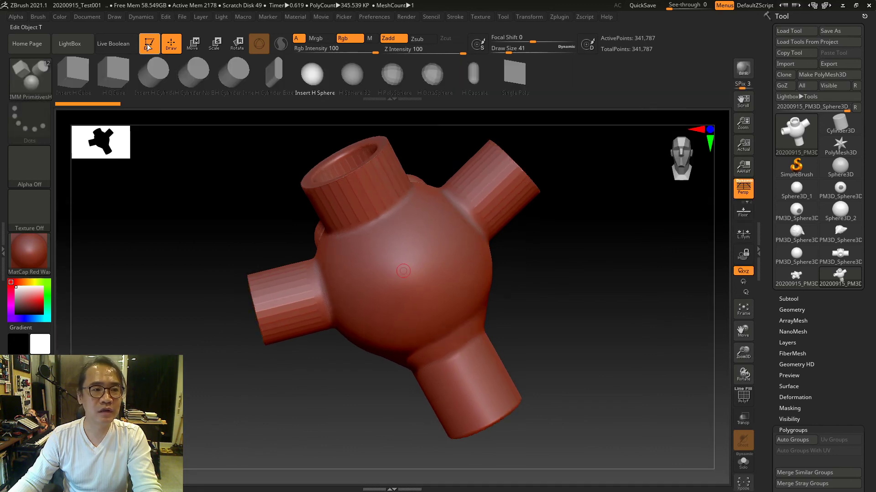
left_click(816, 74)
left_click_drag(570, 221, 638, 330)
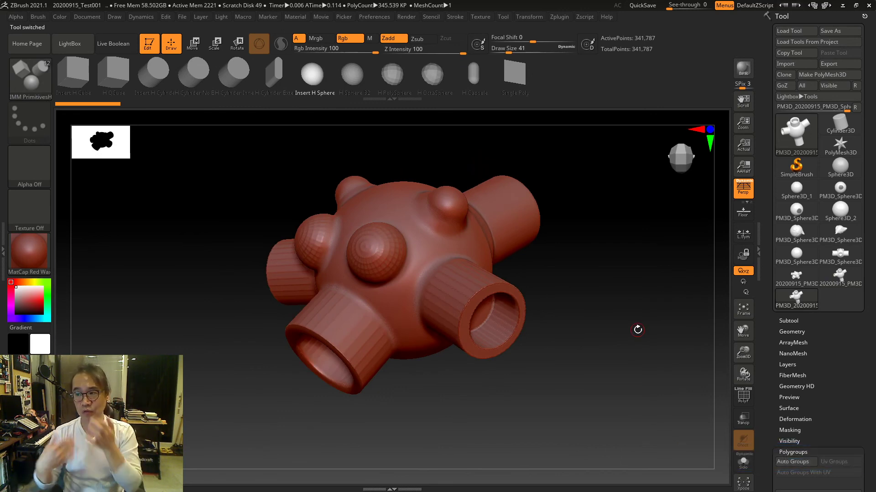